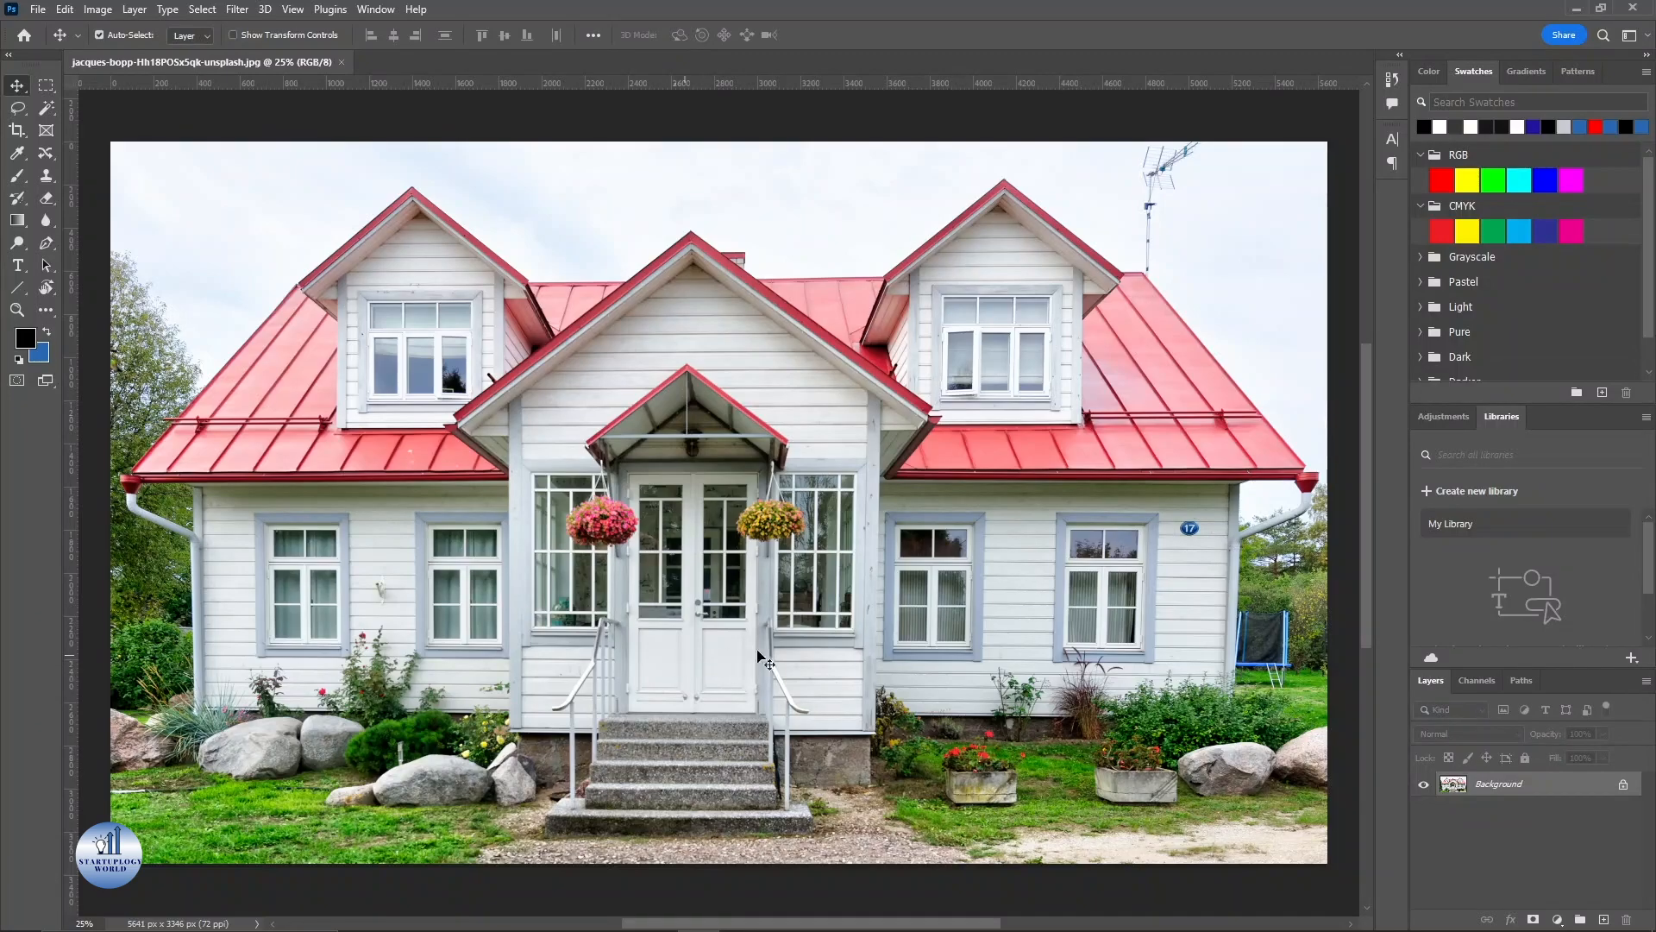
Duplicate the Background layer and start a Pen tool path on the lower outer edge of the house's left downpipe.
left_click_drag(1542, 794, 1604, 920)
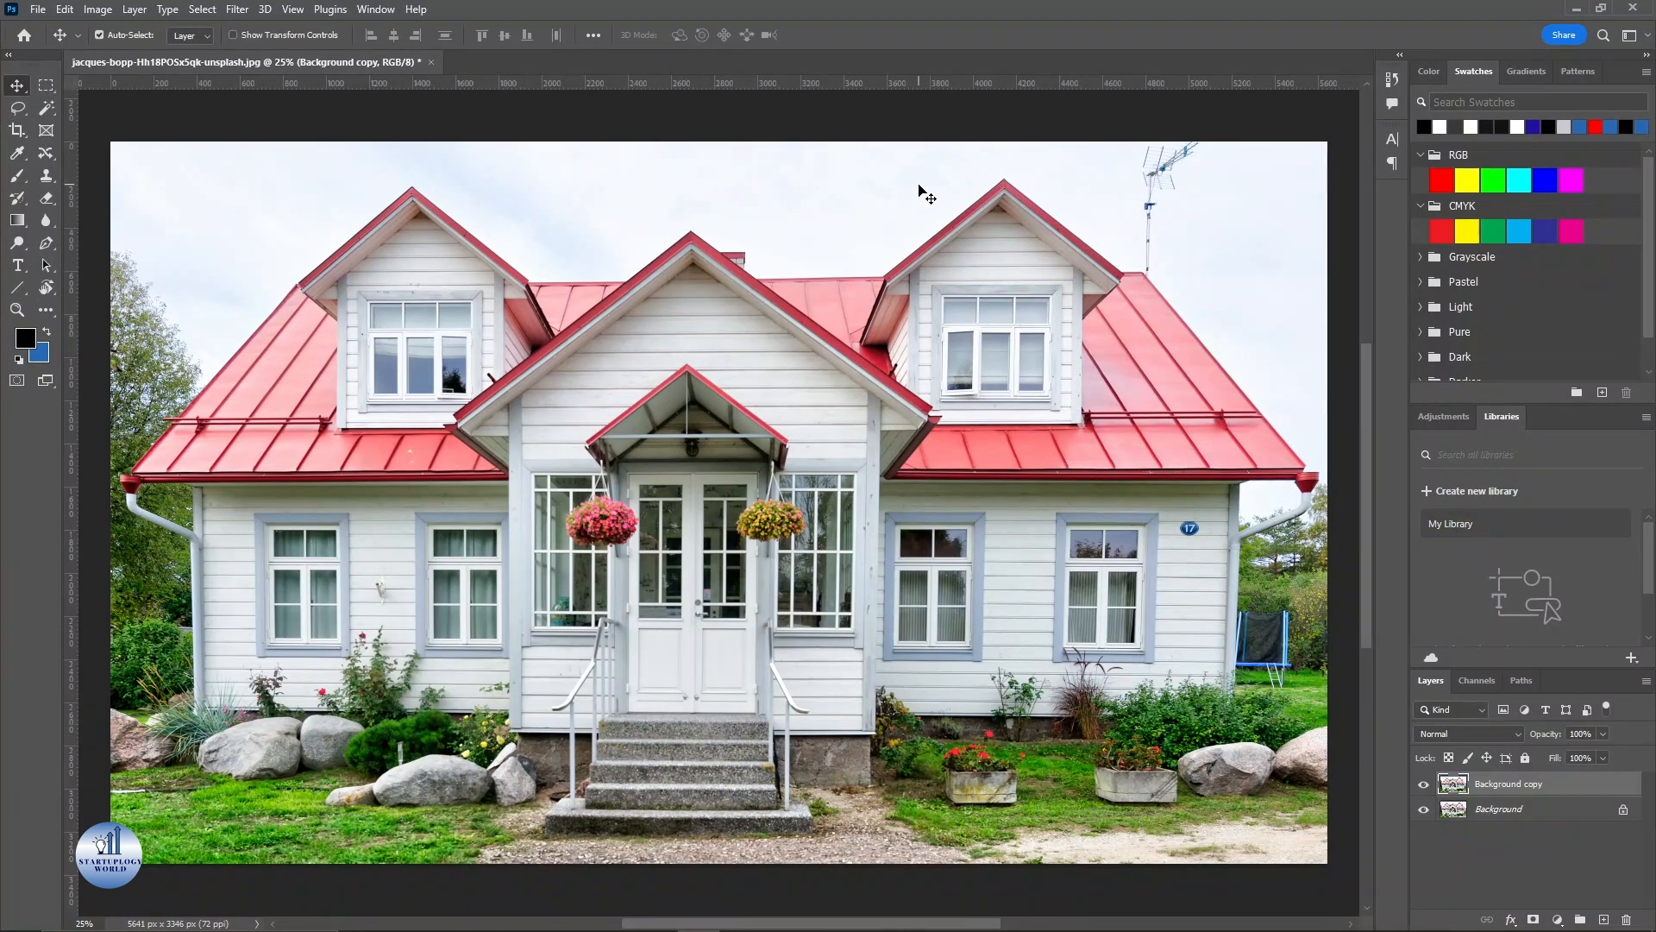
left_click(50, 244)
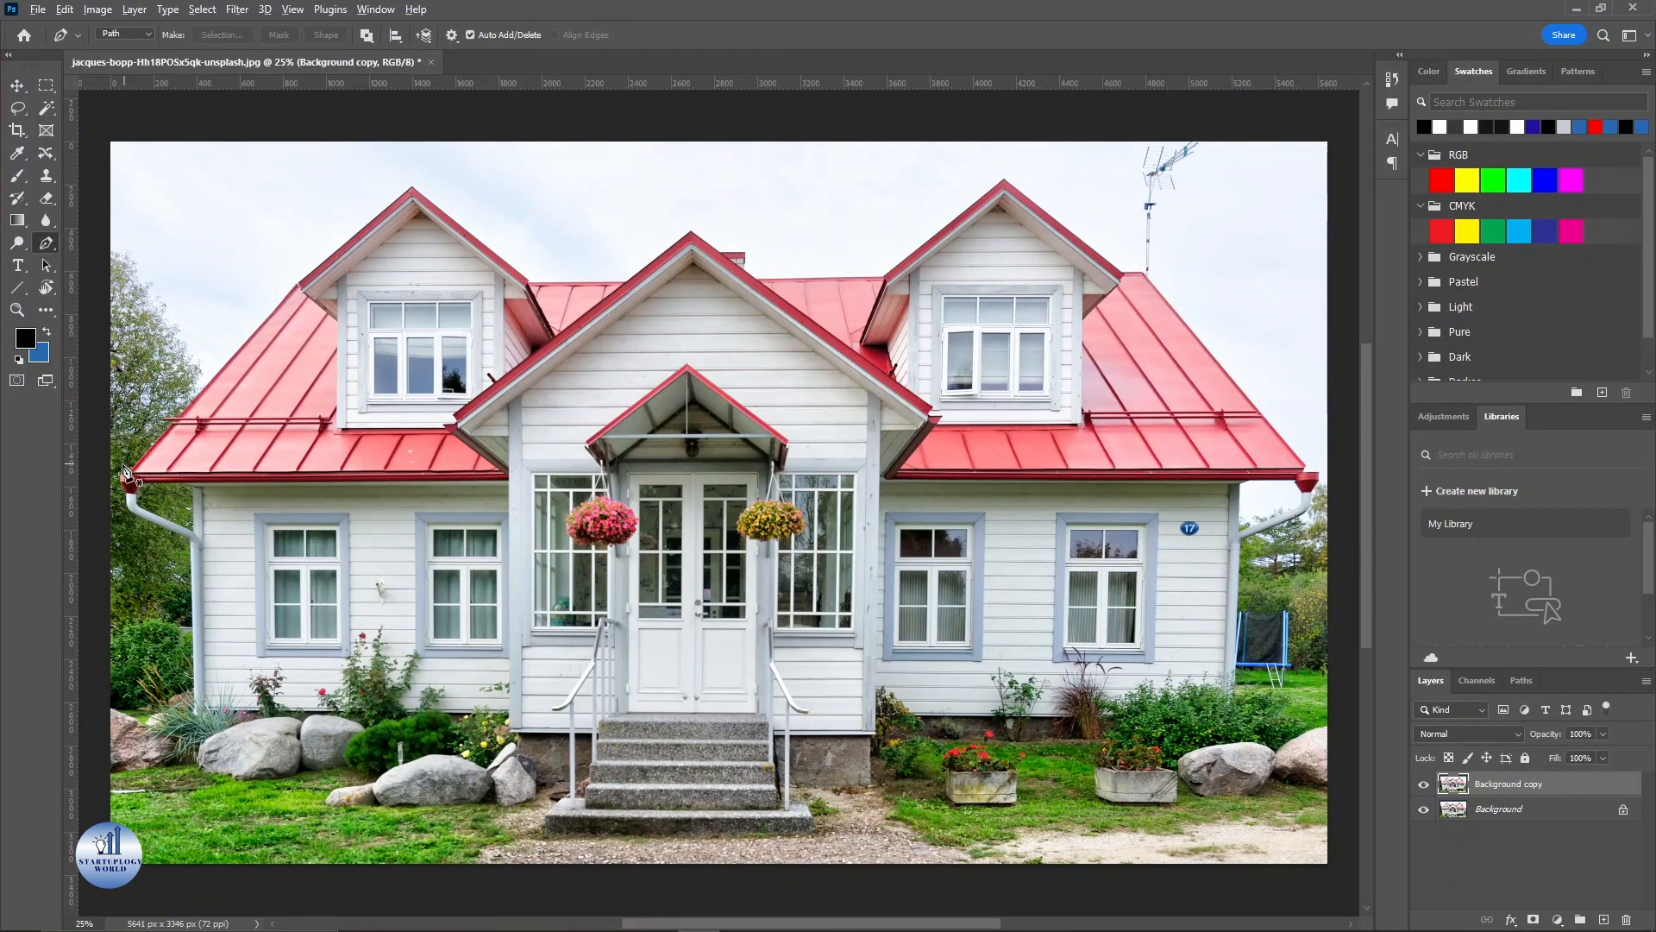
scroll(146, 431, "up", 3)
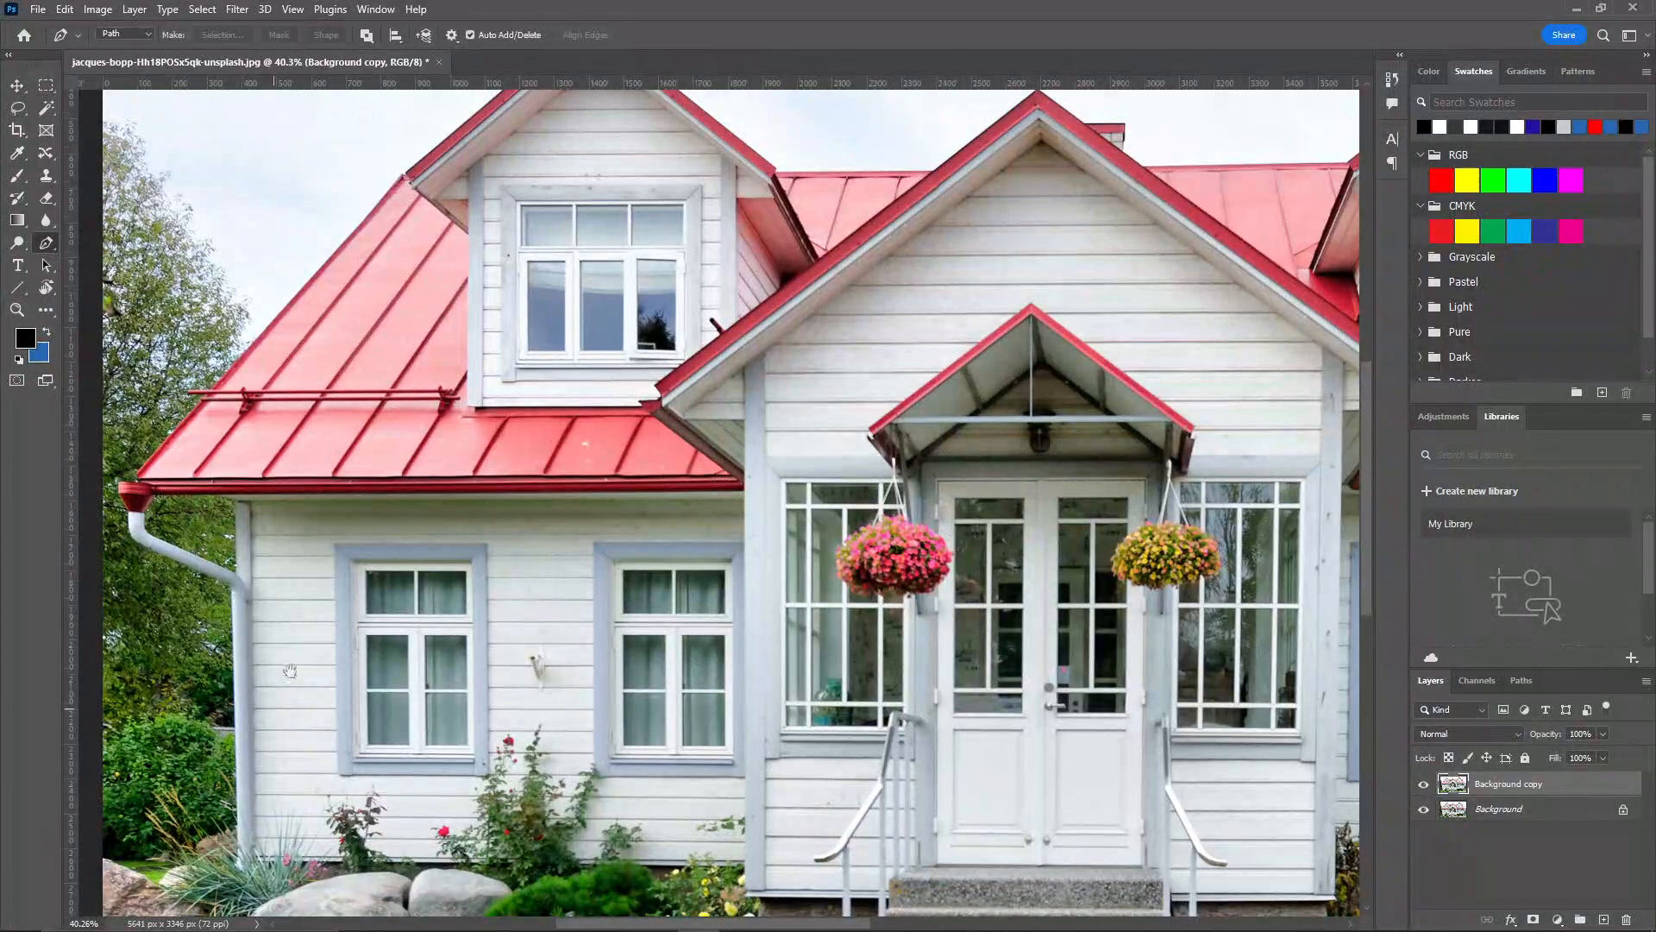
left_click_drag(287, 682, 418, 441)
scroll(362, 539, "up", 3)
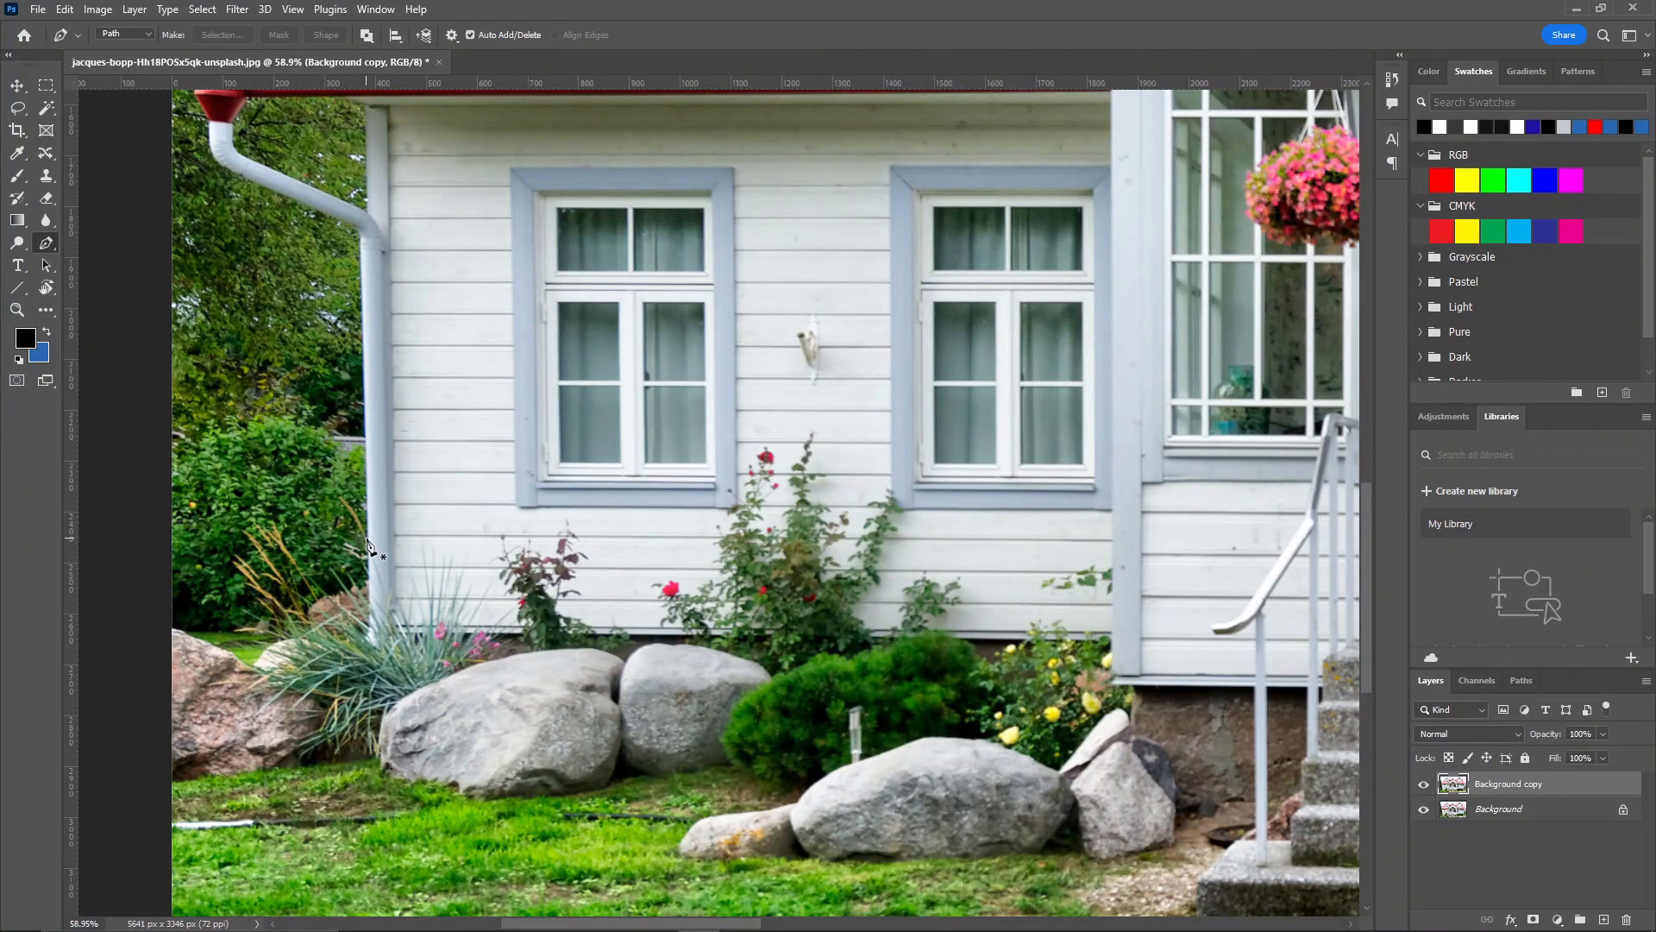
left_click(366, 539)
Trace the left downpipe's outer edge upward with the path, curving around both bends to the base of the red gutter funnel.
scroll(362, 244, "up", 5)
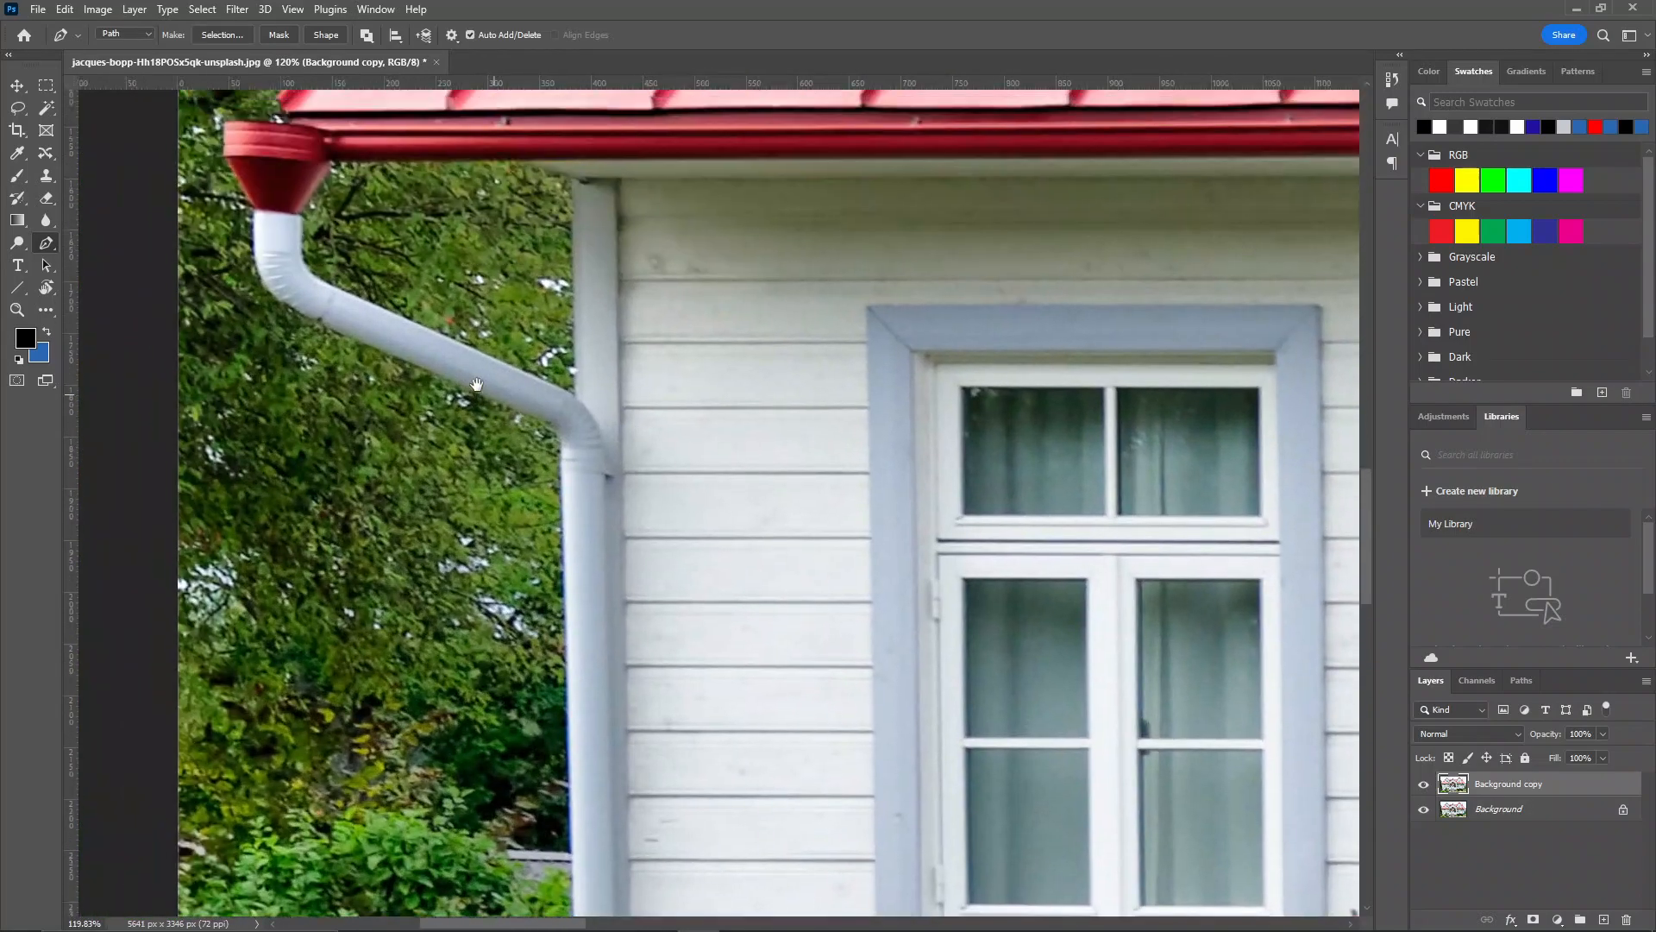
left_click(561, 466)
scroll(535, 417, "up", 4)
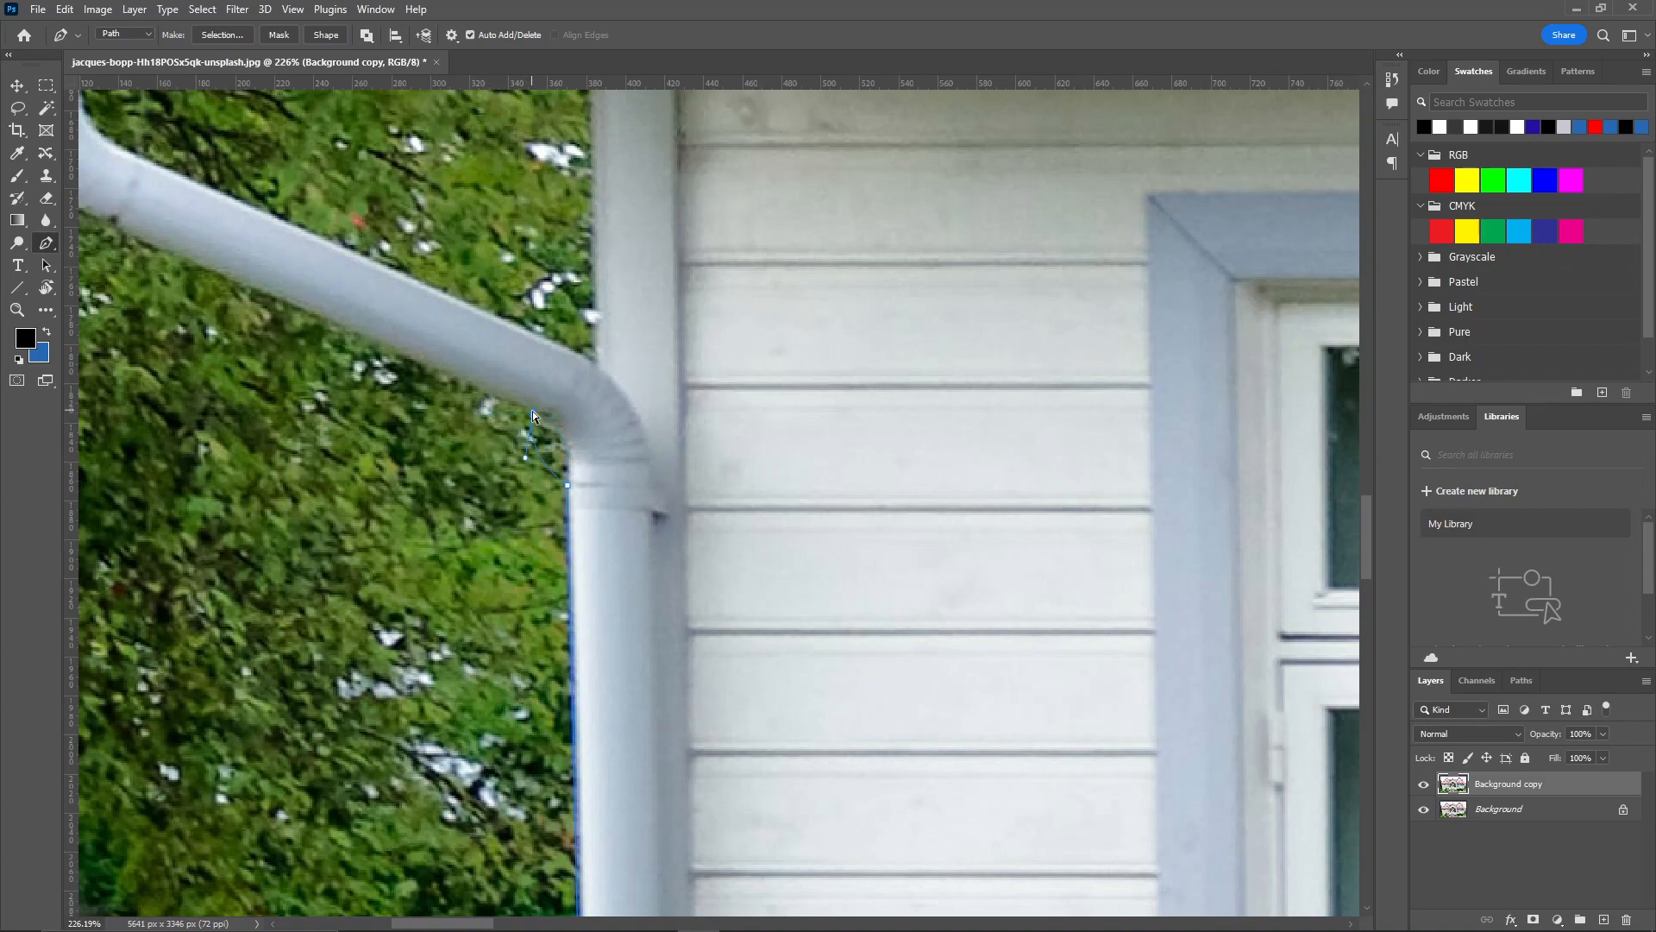
left_click(532, 414)
left_click(534, 414, "alt")
left_click_drag(341, 384, 602, 502)
left_click(409, 363)
left_click_drag(361, 324, 548, 458)
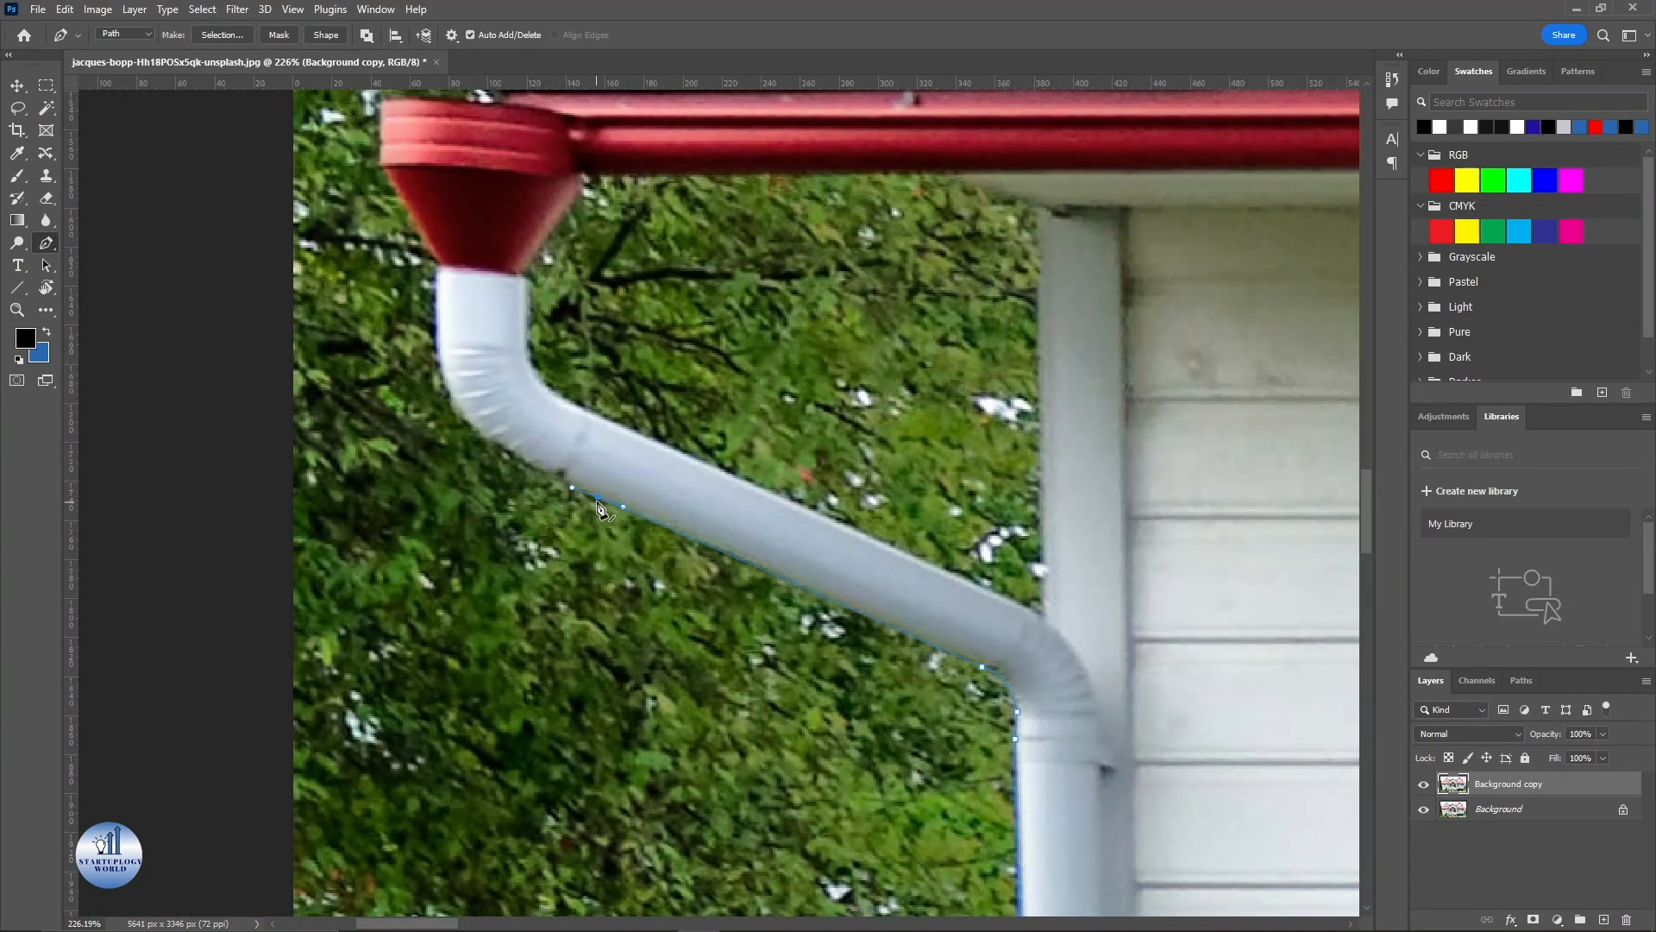
left_click_drag(440, 352, 446, 269)
left_click_drag(448, 340, 508, 447)
left_click_drag(489, 345, 605, 505)
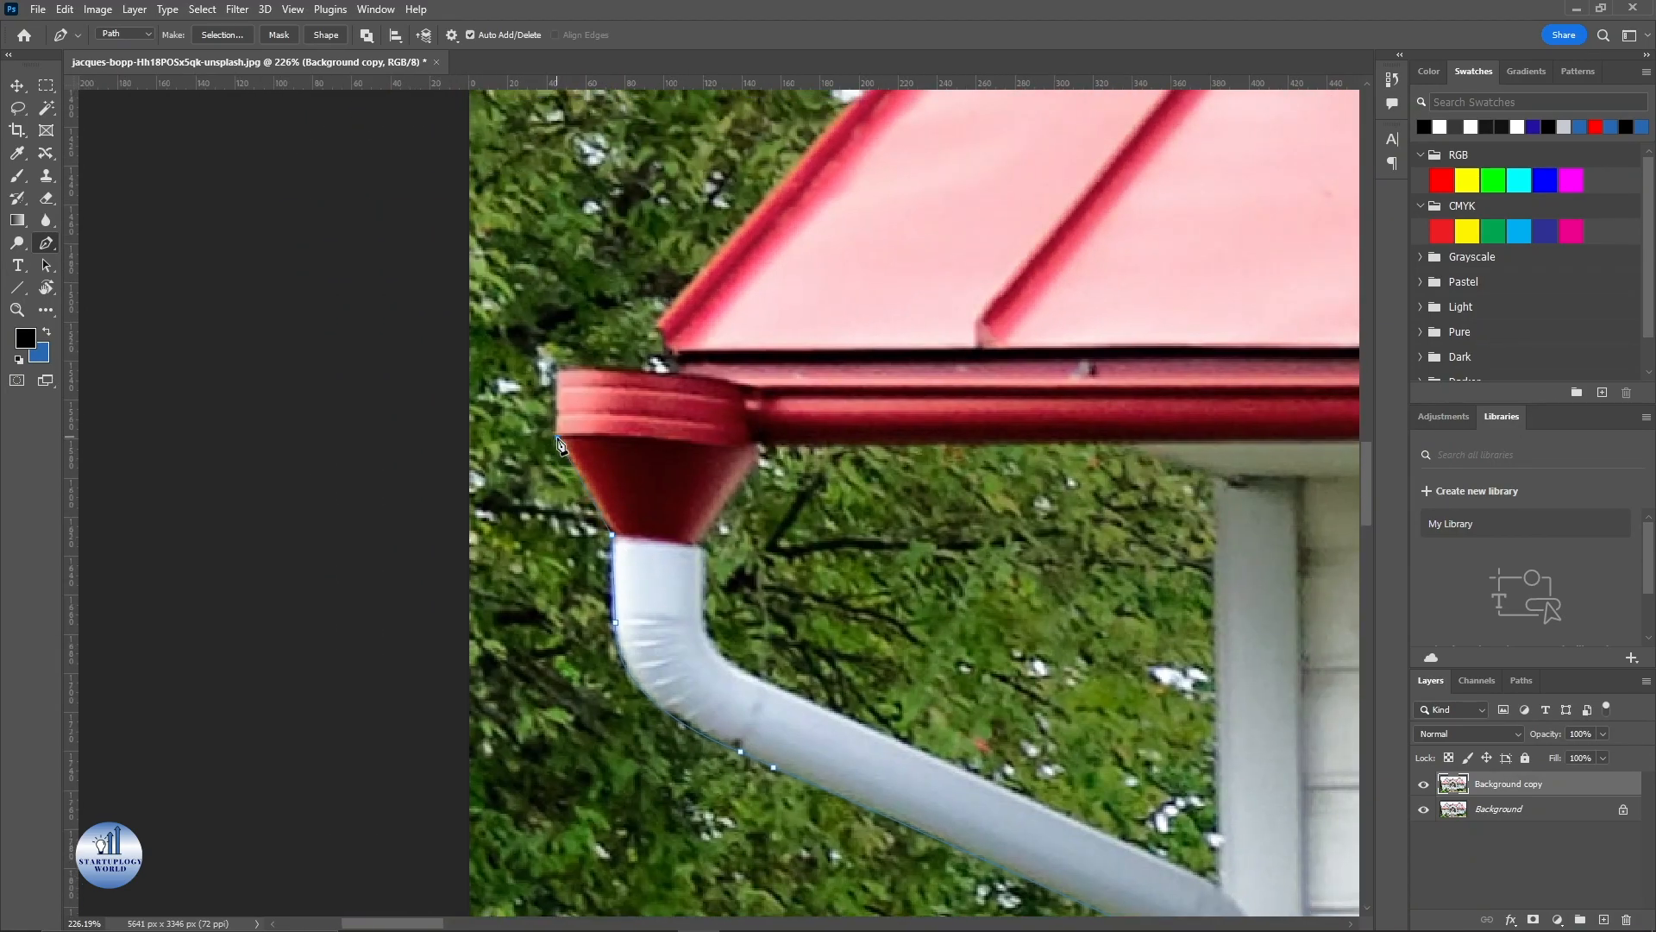
Continue the path around the left red gutter funnel and onto the lower corner of the roof.
left_click(558, 372)
left_click(677, 375)
left_click(661, 340)
left_click(659, 325)
Trace the path up the left roof slope and around the protruding ends of the two red roof rails.
left_click_drag(659, 328, 411, 916)
left_click(783, 492)
left_click(799, 475)
left_click(702, 473)
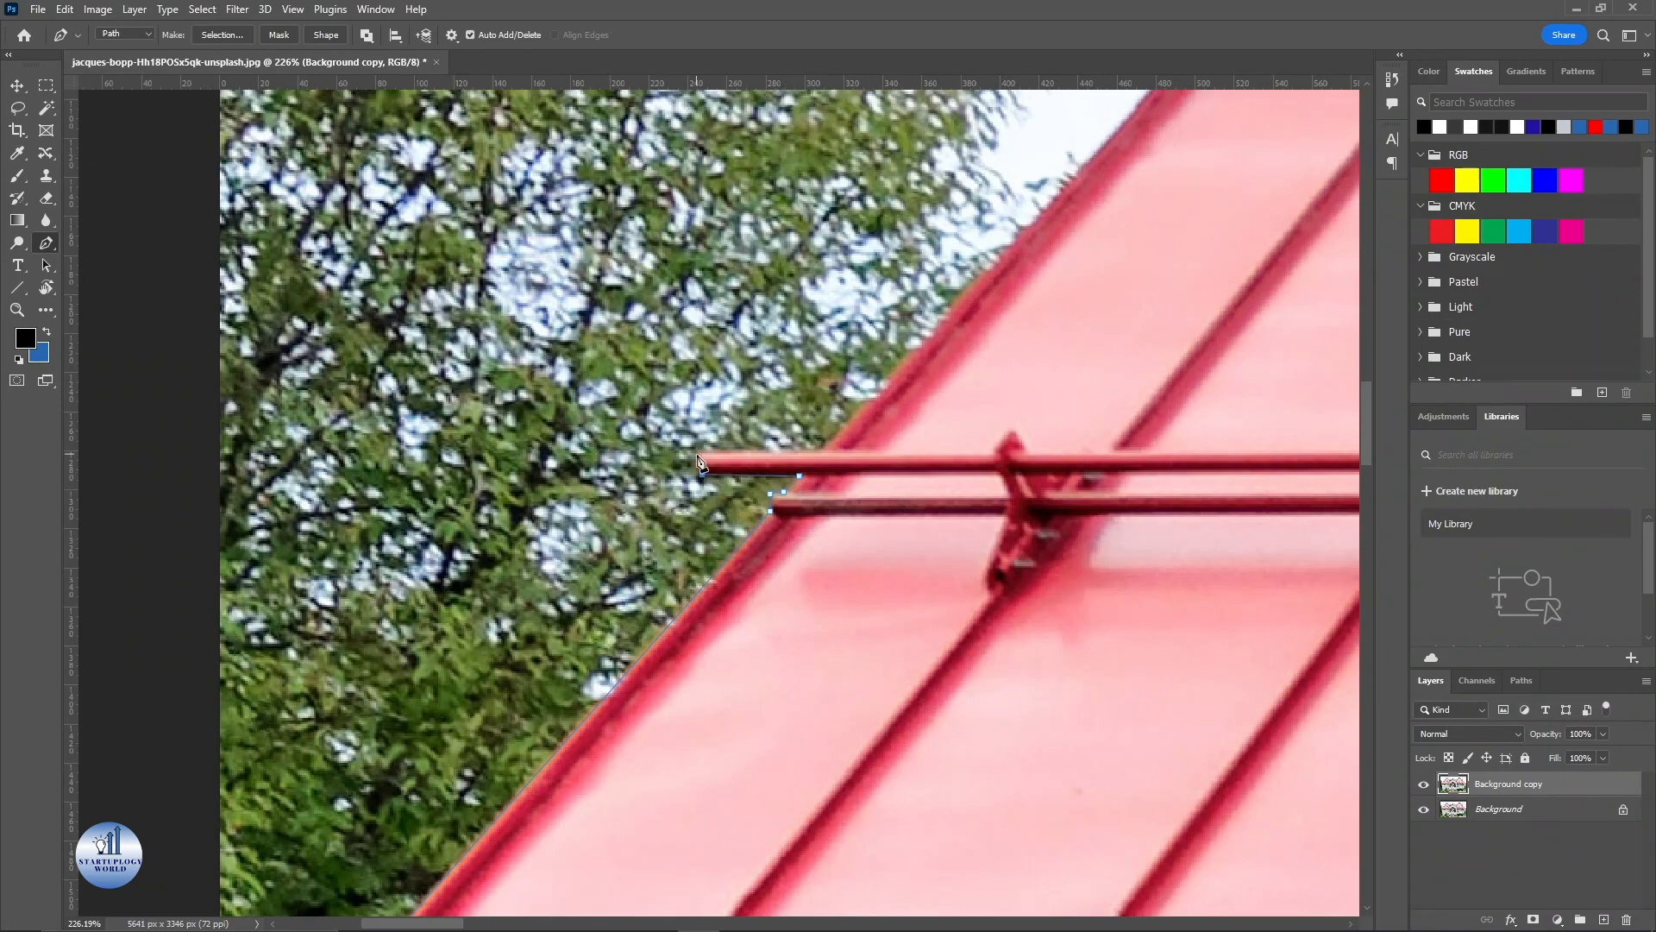
left_click(830, 448)
Extend the path up the remaining left roof slope to where it meets the left dormer's roof.
scroll(837, 446, "down", 6)
left_click_drag(1035, 296, 669, 569)
left_click_drag(886, 279, 720, 512)
left_click(717, 512)
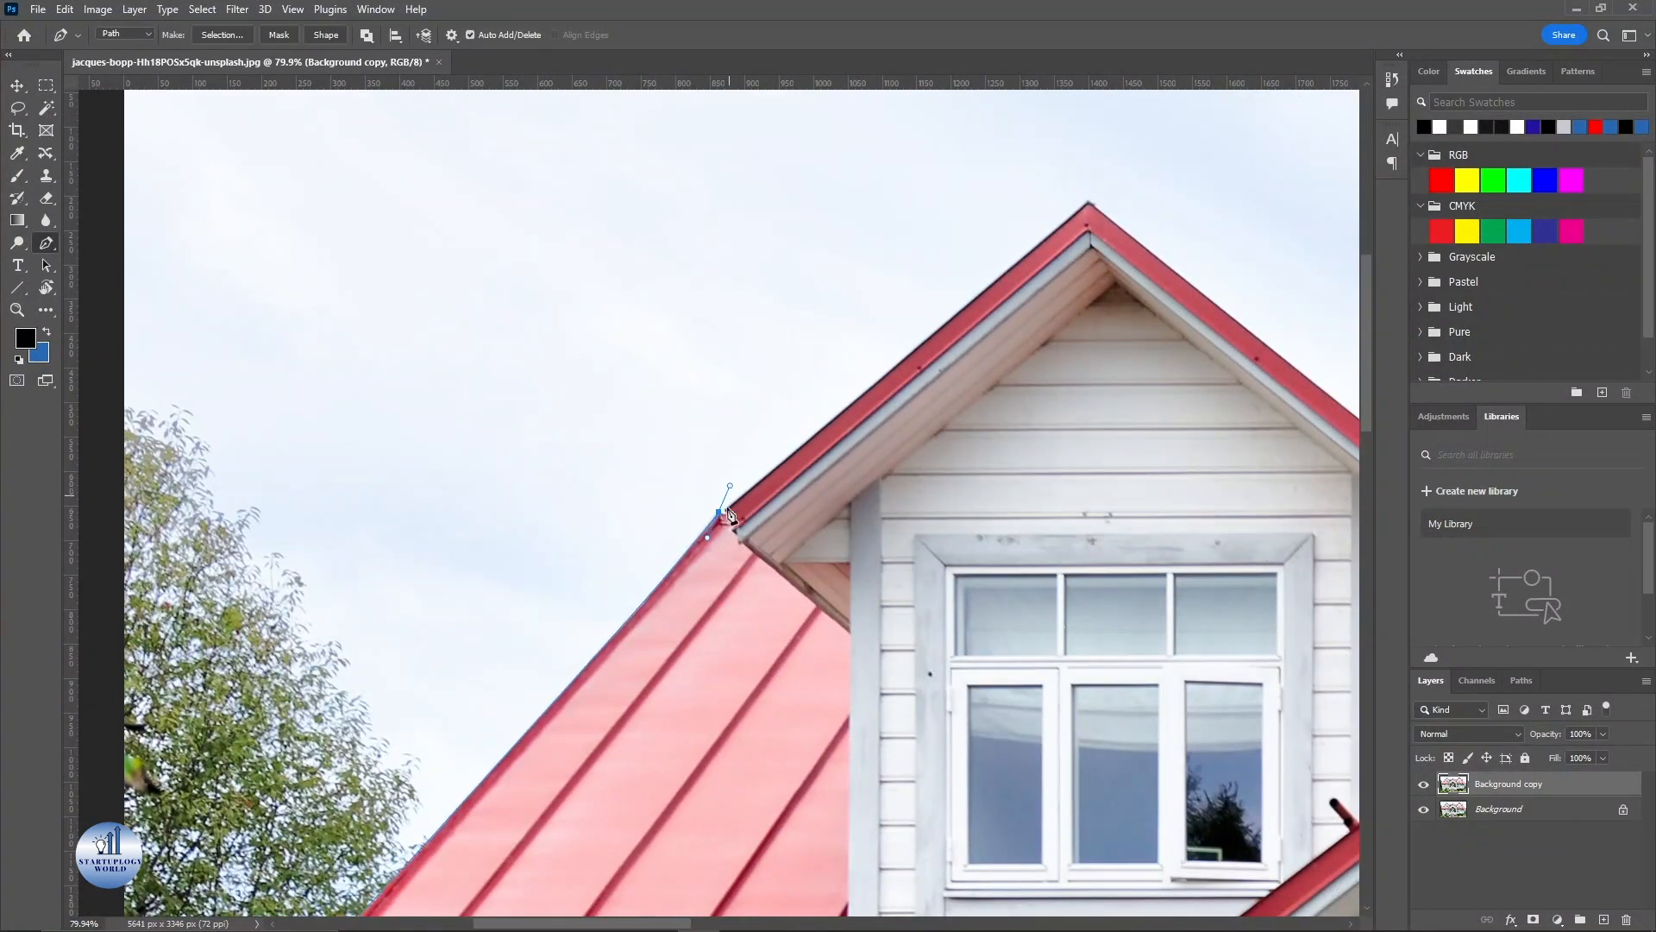
scroll(740, 515, "up", 3)
scroll(780, 469, "down", 3)
left_click_drag(1012, 219, 573, 492)
left_click(665, 453)
left_click_drag(916, 717, 668, 619)
left_click(789, 653)
scroll(789, 660, "down", 3)
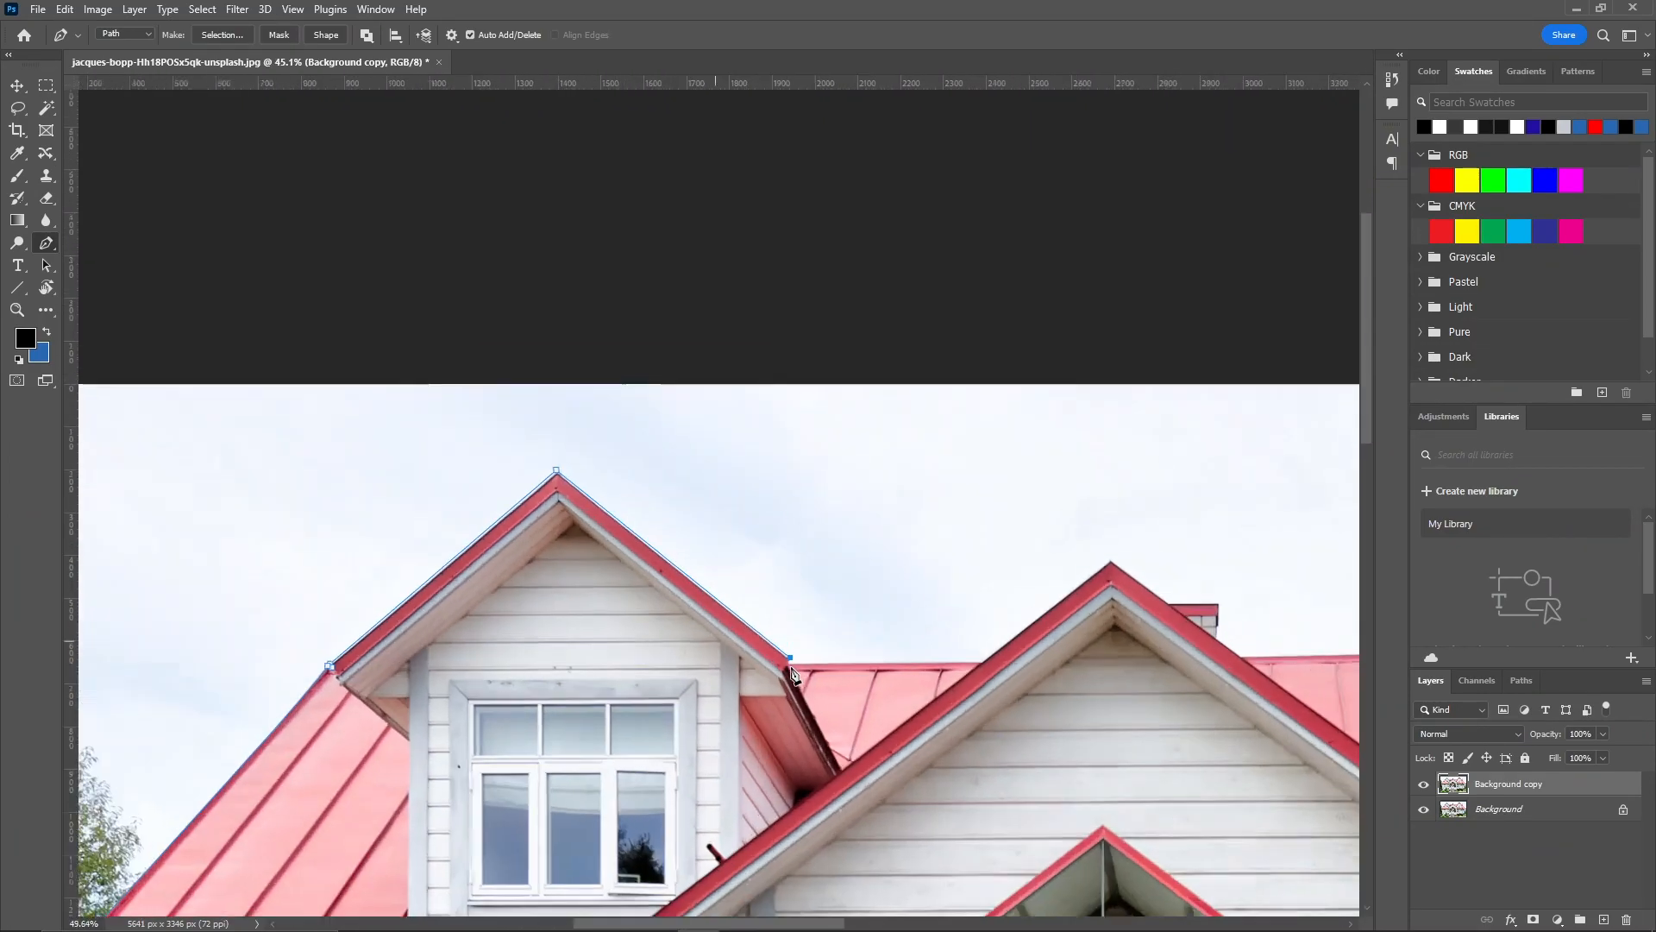
scroll(789, 660, "up", 5)
left_click_drag(204, 551, 950, 524)
key("ctrl+z")
key("ctrl+z")
scroll(939, 501, "down", 2)
scroll(528, 557, "up", 5)
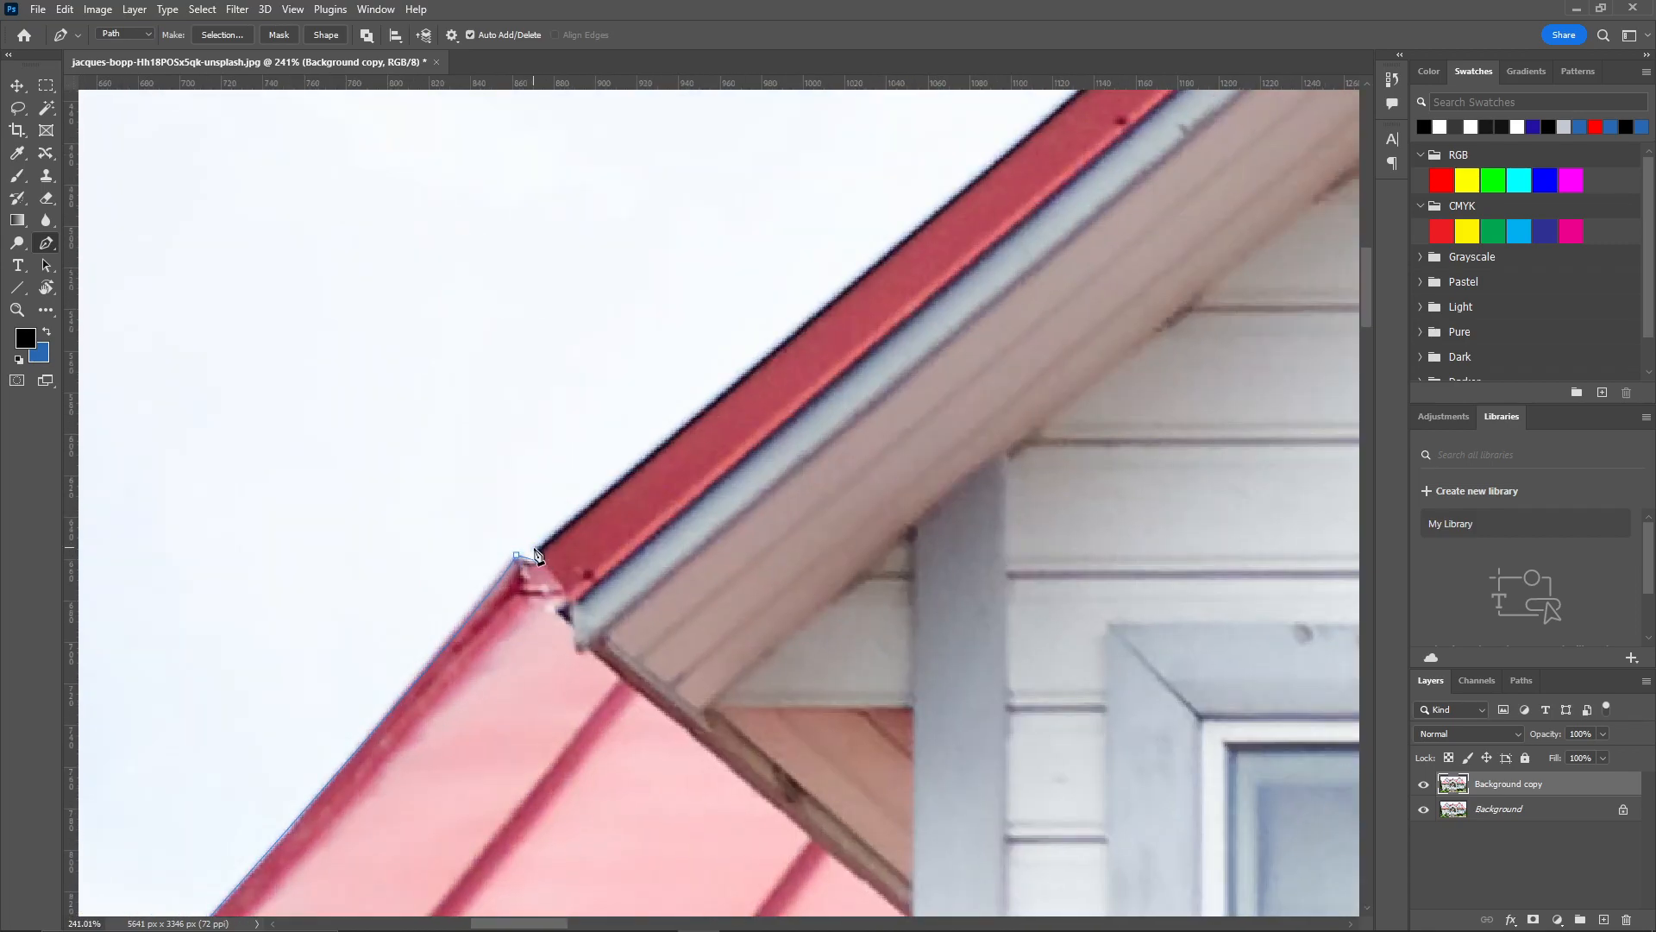
Trace the left dormer's roof edge with the path over its peak and down to the end of its right slope.
left_click_drag(628, 568, 322, 828)
left_click_drag(1078, 259, 421, 650)
left_click(677, 275)
left_click_drag(839, 610, 664, 506)
left_click_drag(1076, 791, 76, 293)
left_click(631, 575)
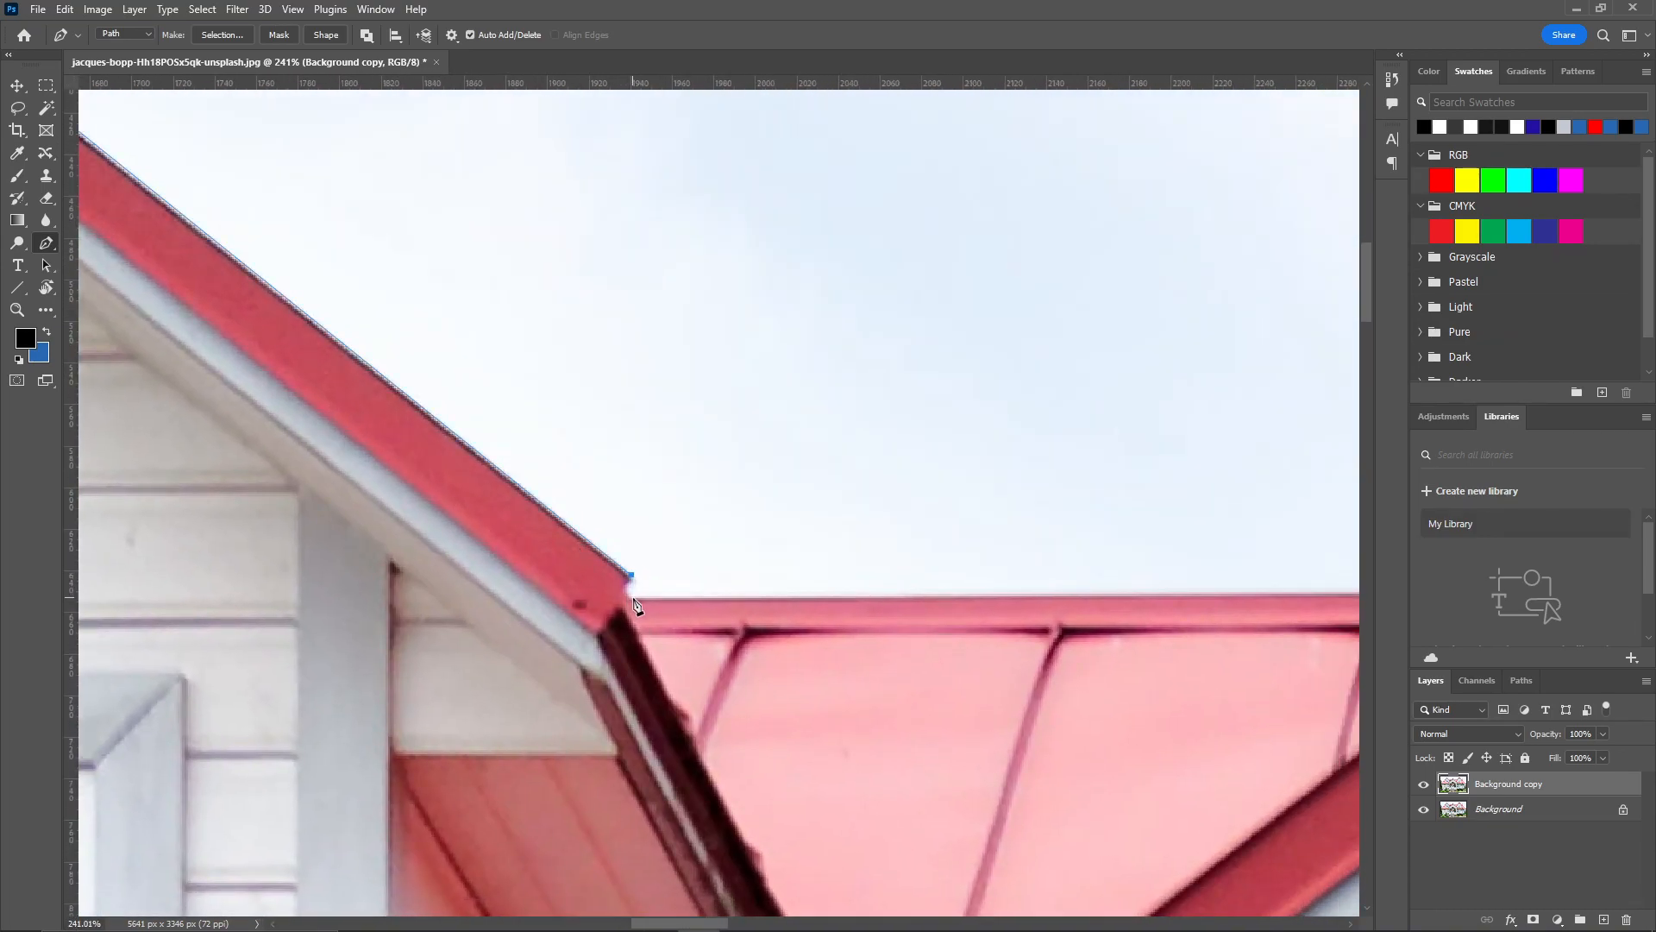
Trace the path along the main roof ridge and up the central gable's left slope to its peak.
left_click_drag(756, 550, 215, 509)
left_click(518, 543)
scroll(652, 507, "down", 4)
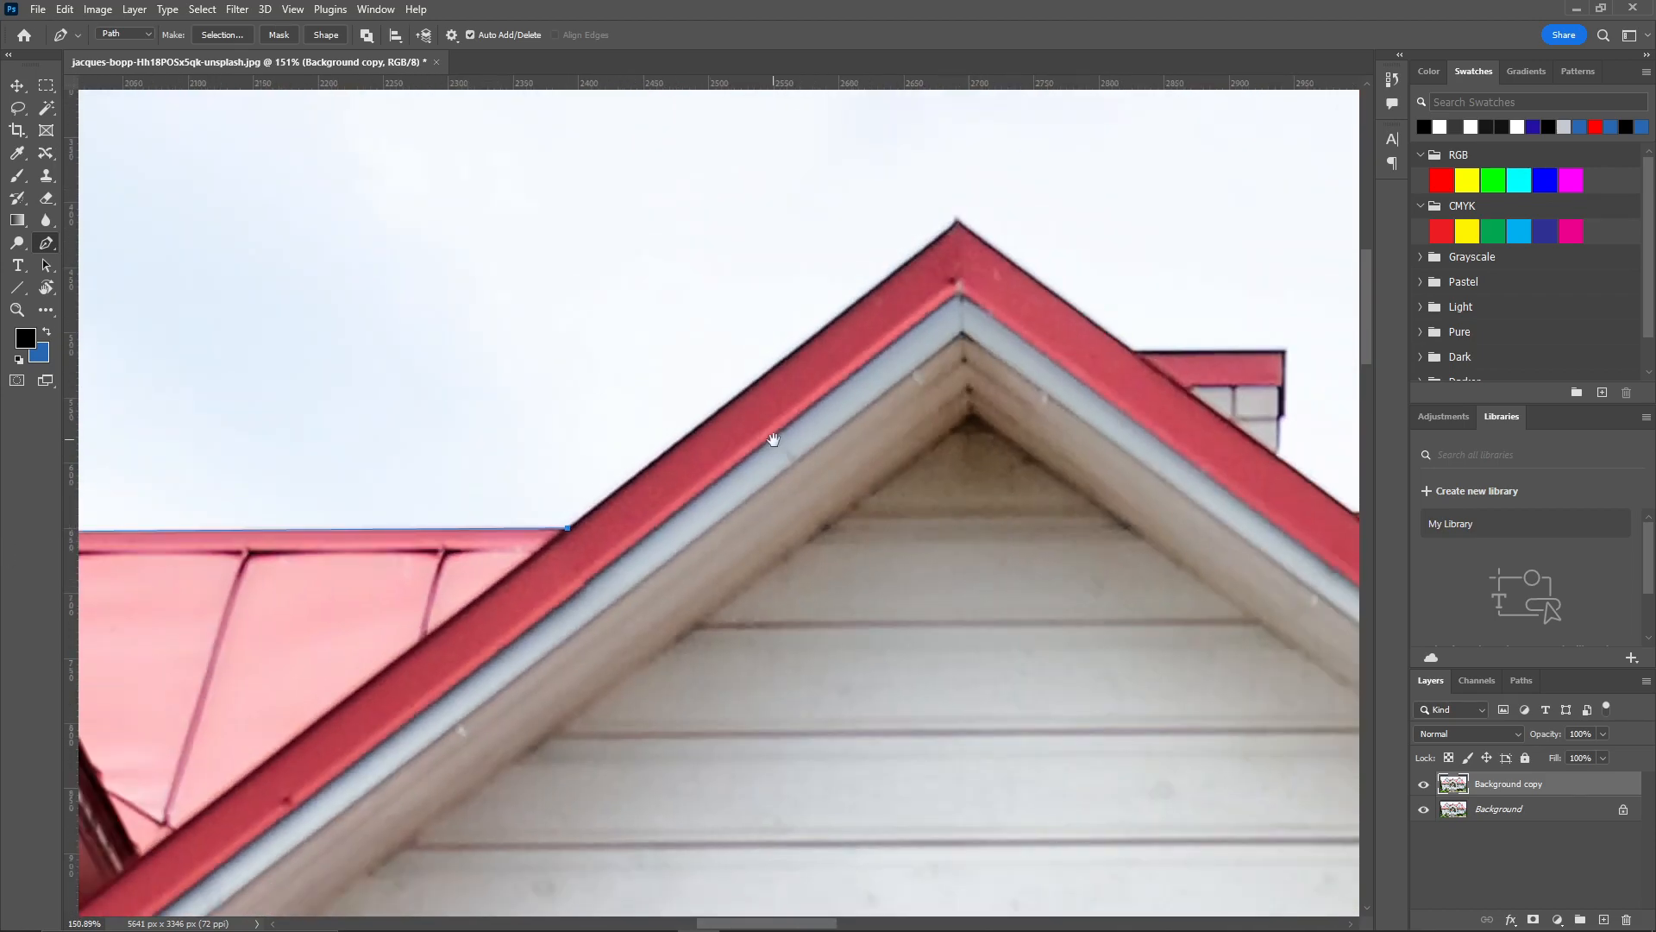
left_click_drag(772, 436, 433, 663)
left_click(617, 449)
Trace the path down the central gable's right slope, around the chimney, and on to the rear roof ridge.
left_click_drag(655, 631, 225, 465)
left_click(366, 415)
left_click(517, 417)
left_click(516, 479)
scroll(518, 481, "up", 3)
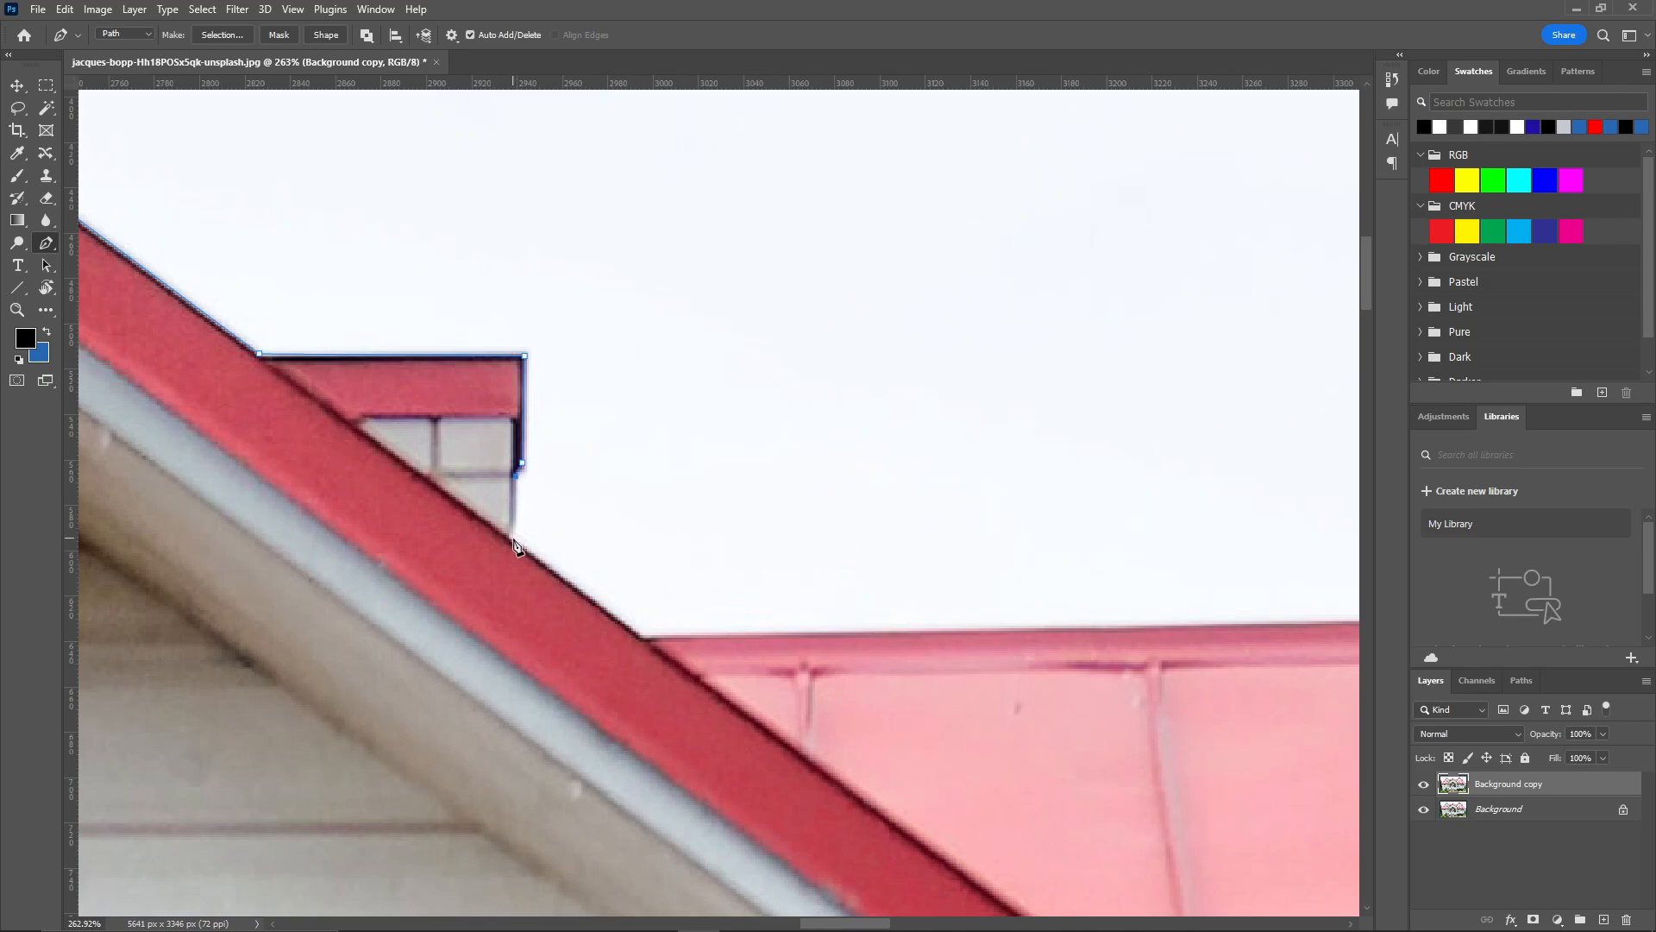
left_click(640, 635)
Trace the path along the ridge to the right dormer and over its peak to the end of its right slope.
scroll(640, 636, "down", 3)
left_click_drag(1078, 645, 170, 647)
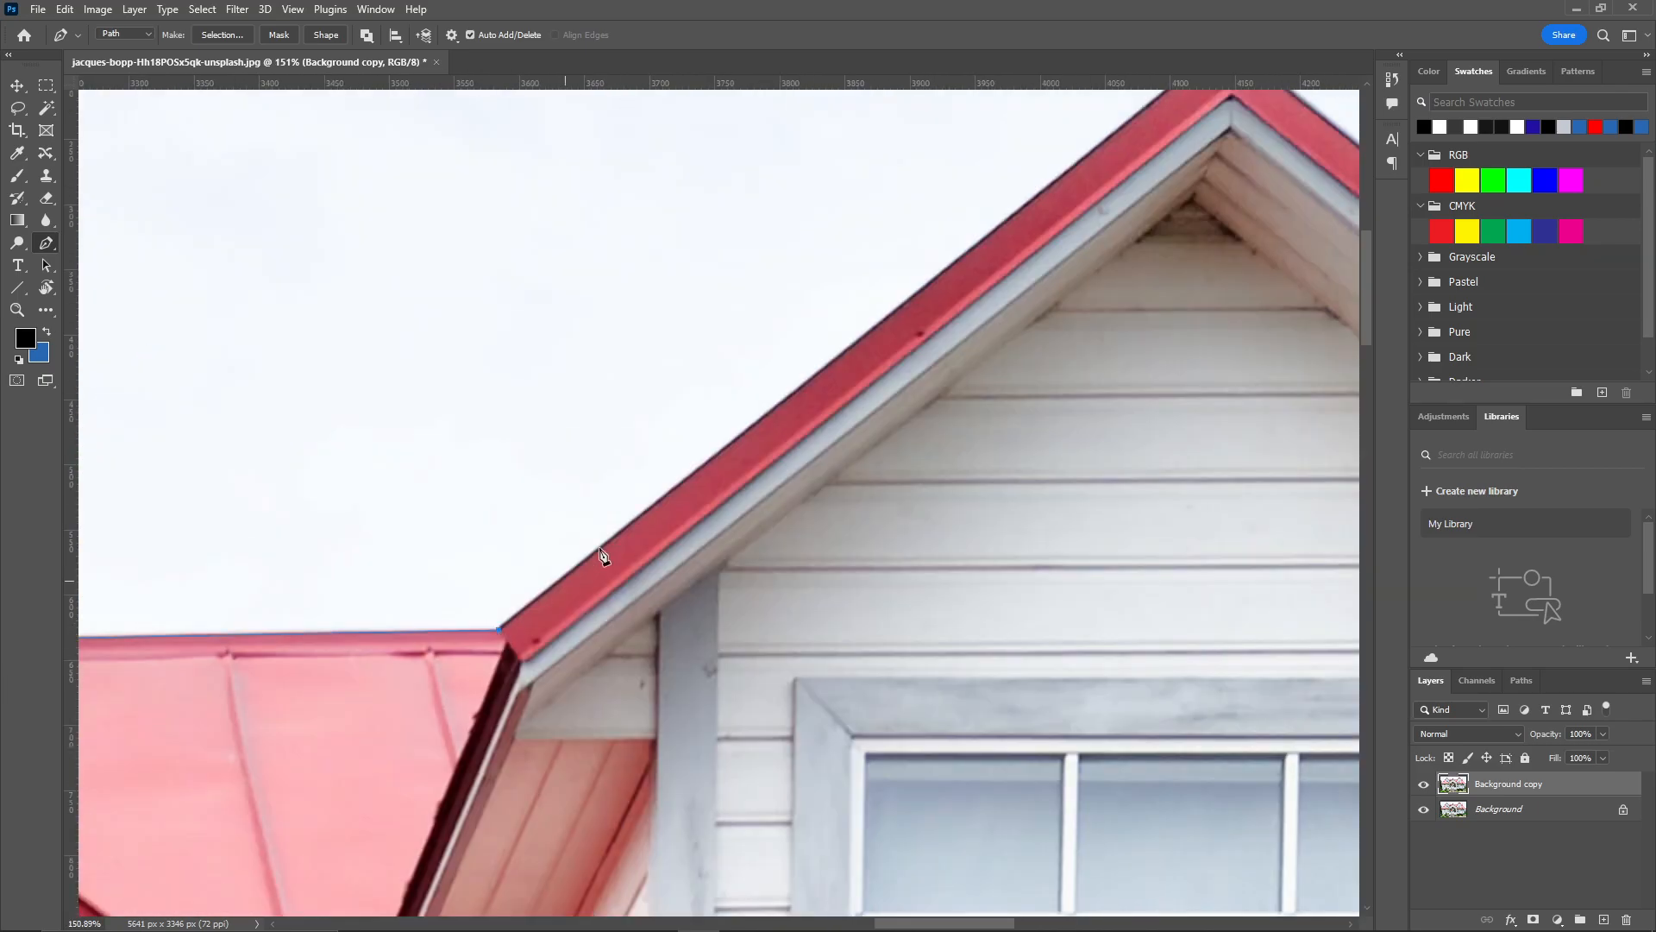
left_click_drag(1113, 155, 518, 589)
left_click(636, 476)
left_click_drag(996, 875, 242, 511)
left_click(587, 672)
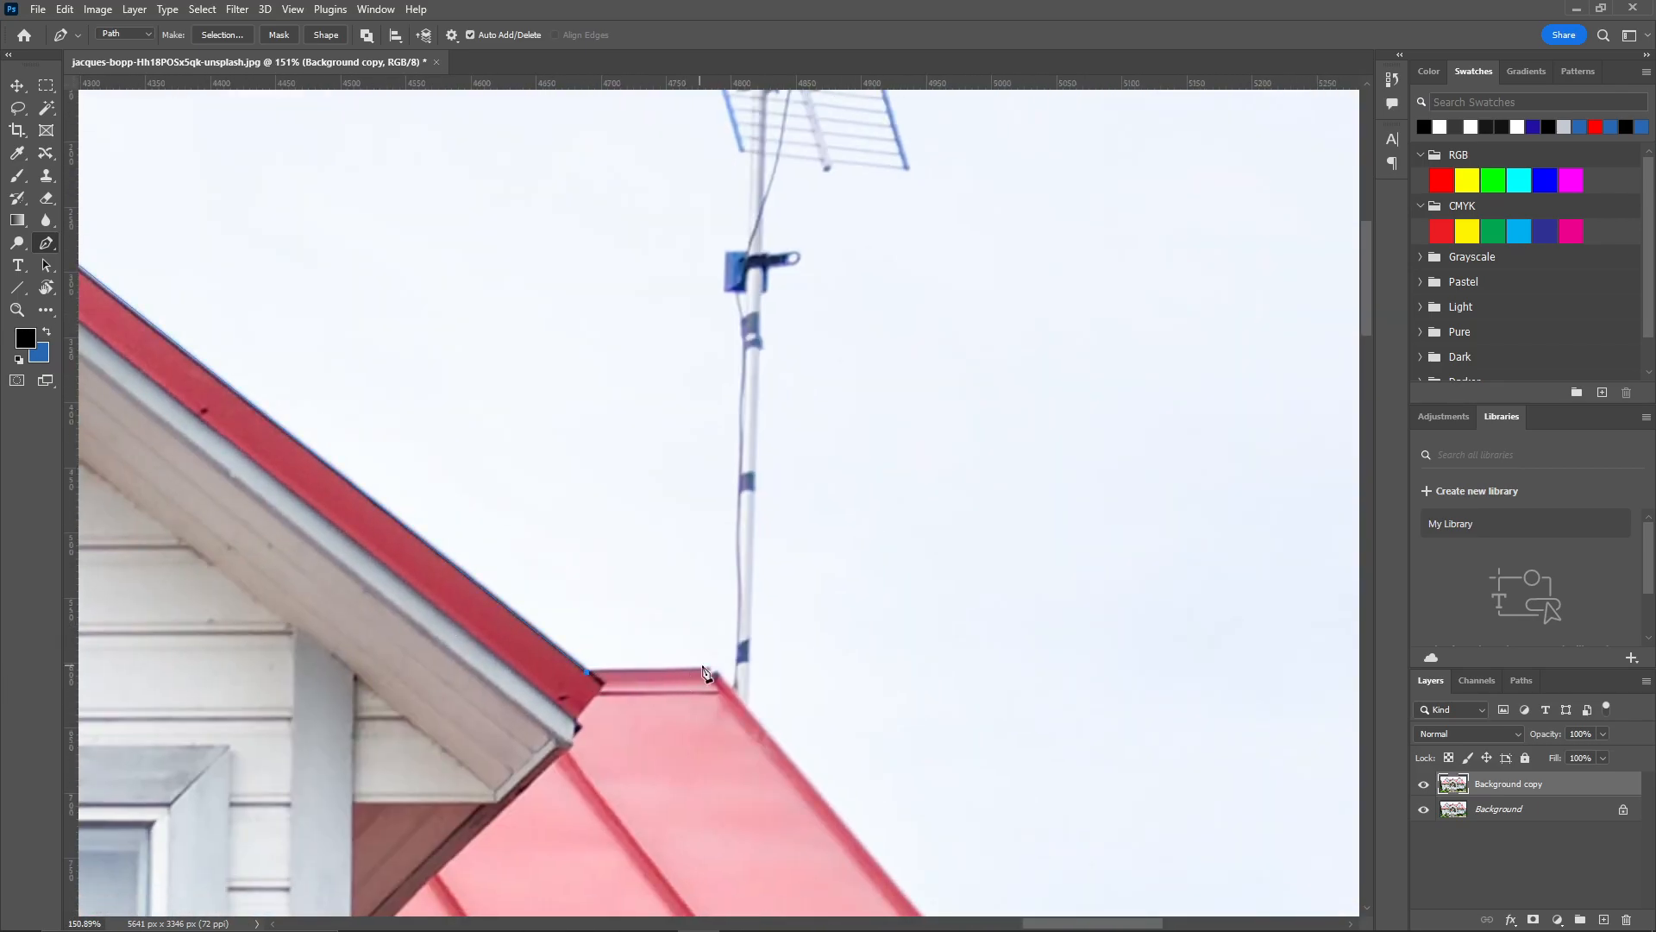
Trace the path past the antenna's base and down the right roof slope to the lower eave corner.
left_click_drag(711, 677, 482, 581)
scroll(481, 587, "up", 3)
scroll(490, 571, "down", 3)
left_click_drag(767, 859, 242, 207)
left_click_drag(758, 897, 362, 374)
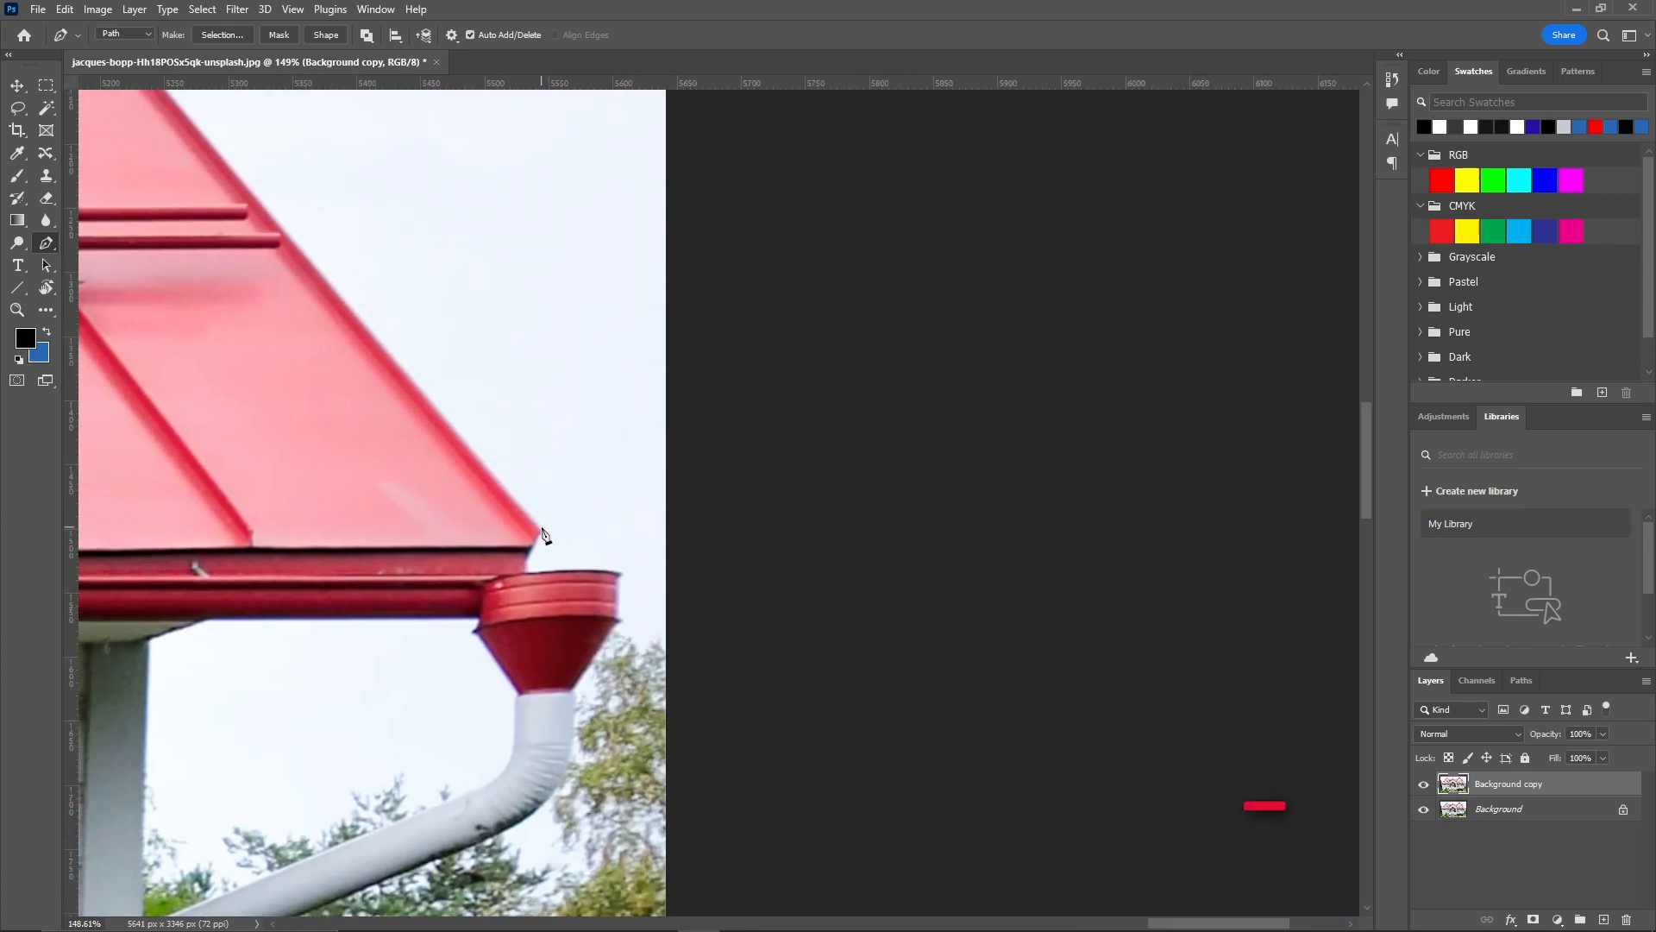
left_click_drag(529, 527, 553, 532)
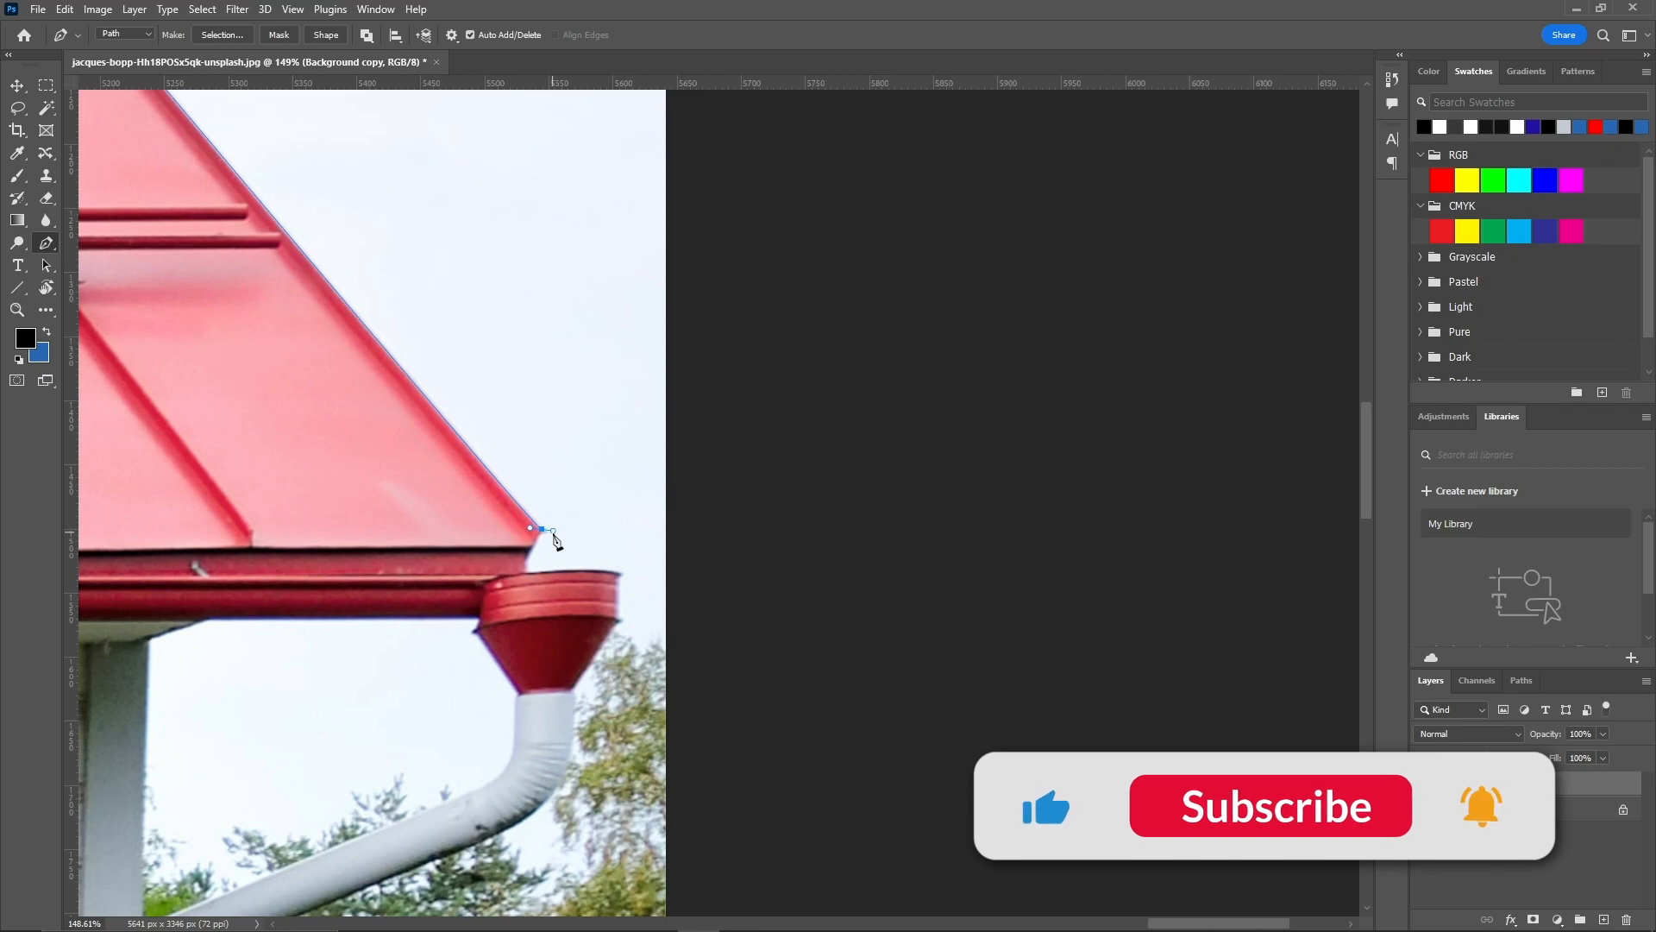
Continue the path around the right eave corner and along the top and outer rim of the red gutter funnel.
left_click(534, 545)
scroll(534, 542, "up", 2)
left_click(520, 567)
left_click(529, 577)
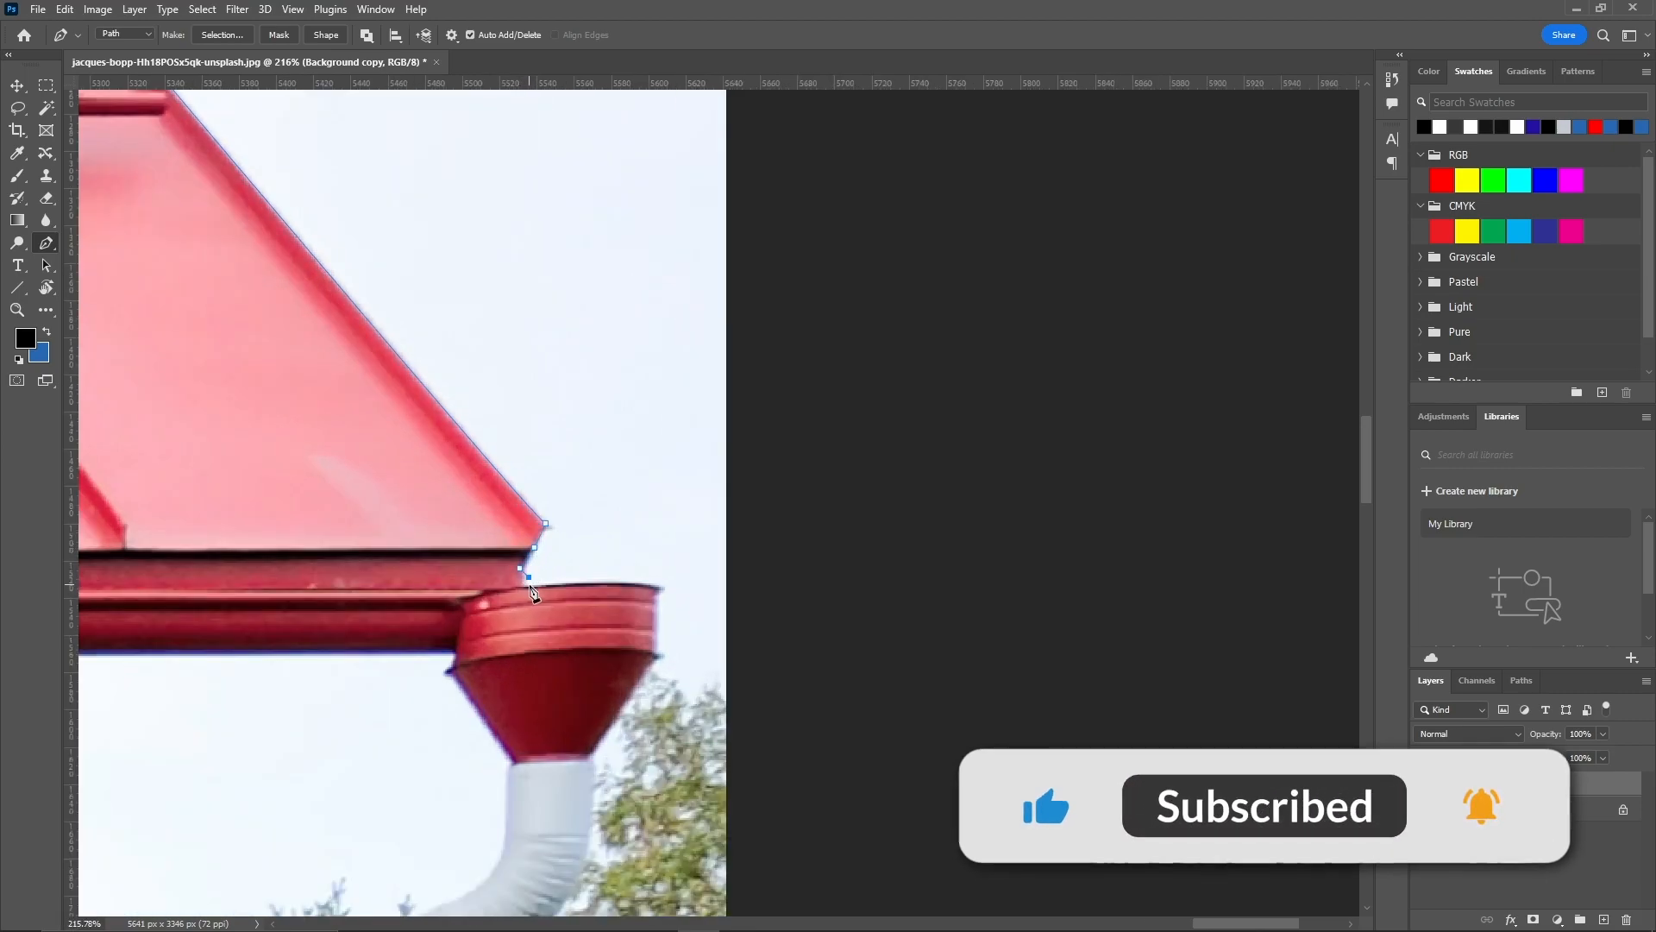
left_click(542, 585)
left_click_drag(661, 586, 695, 595)
left_click(656, 657)
Trace the path down the right gutter funnel, around the downpipe's curved bend, and along its diagonal section.
left_click_drag(587, 775, 607, 343)
left_click(609, 390)
left_click_drag(505, 530, 390, 589)
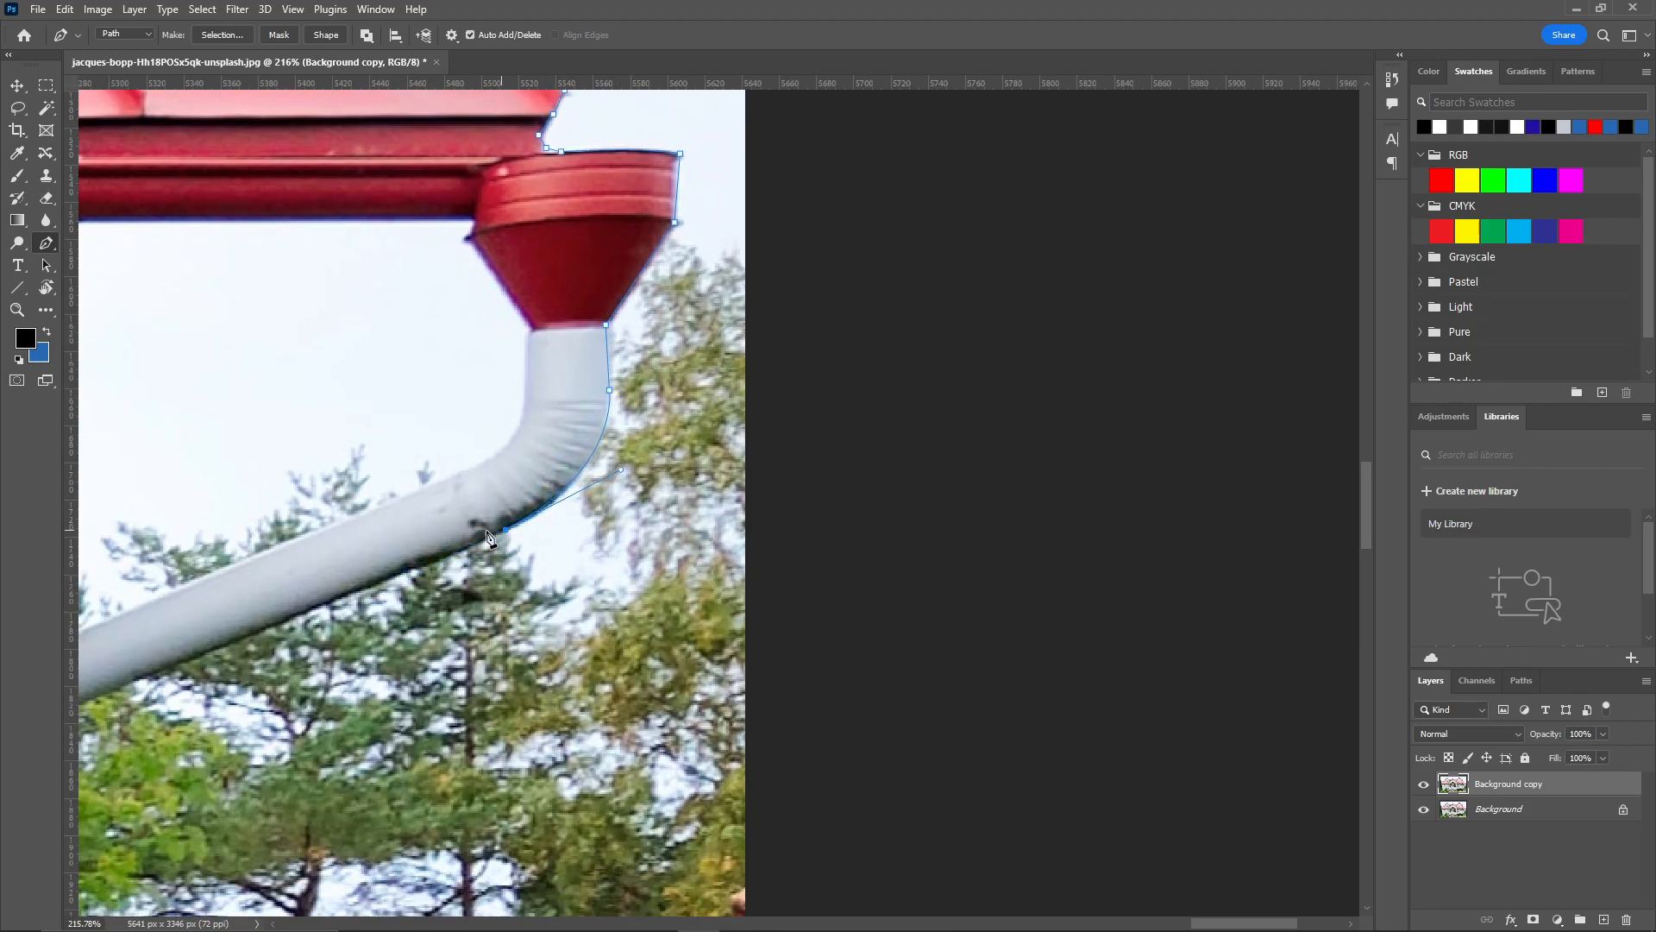
left_click_drag(509, 539, 896, 287)
left_click(420, 471)
Trace the path down the right downpipe's vertical outer edge into the shrub at its base.
left_click_drag(394, 609, 485, 85)
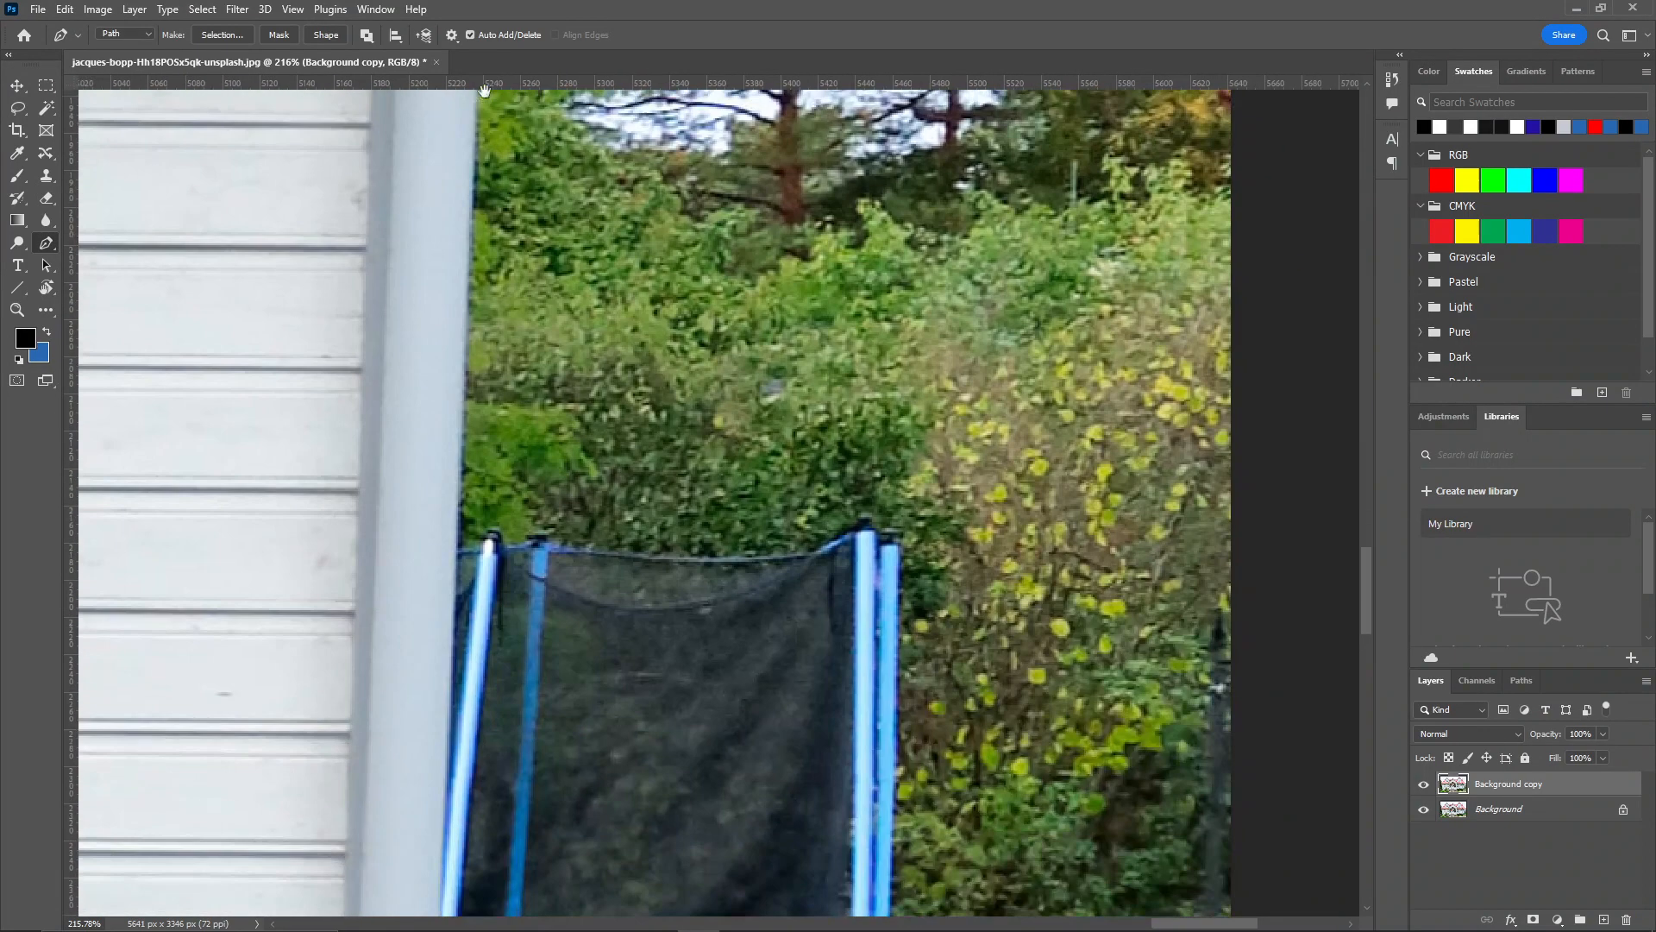
left_click_drag(460, 569, 505, 129)
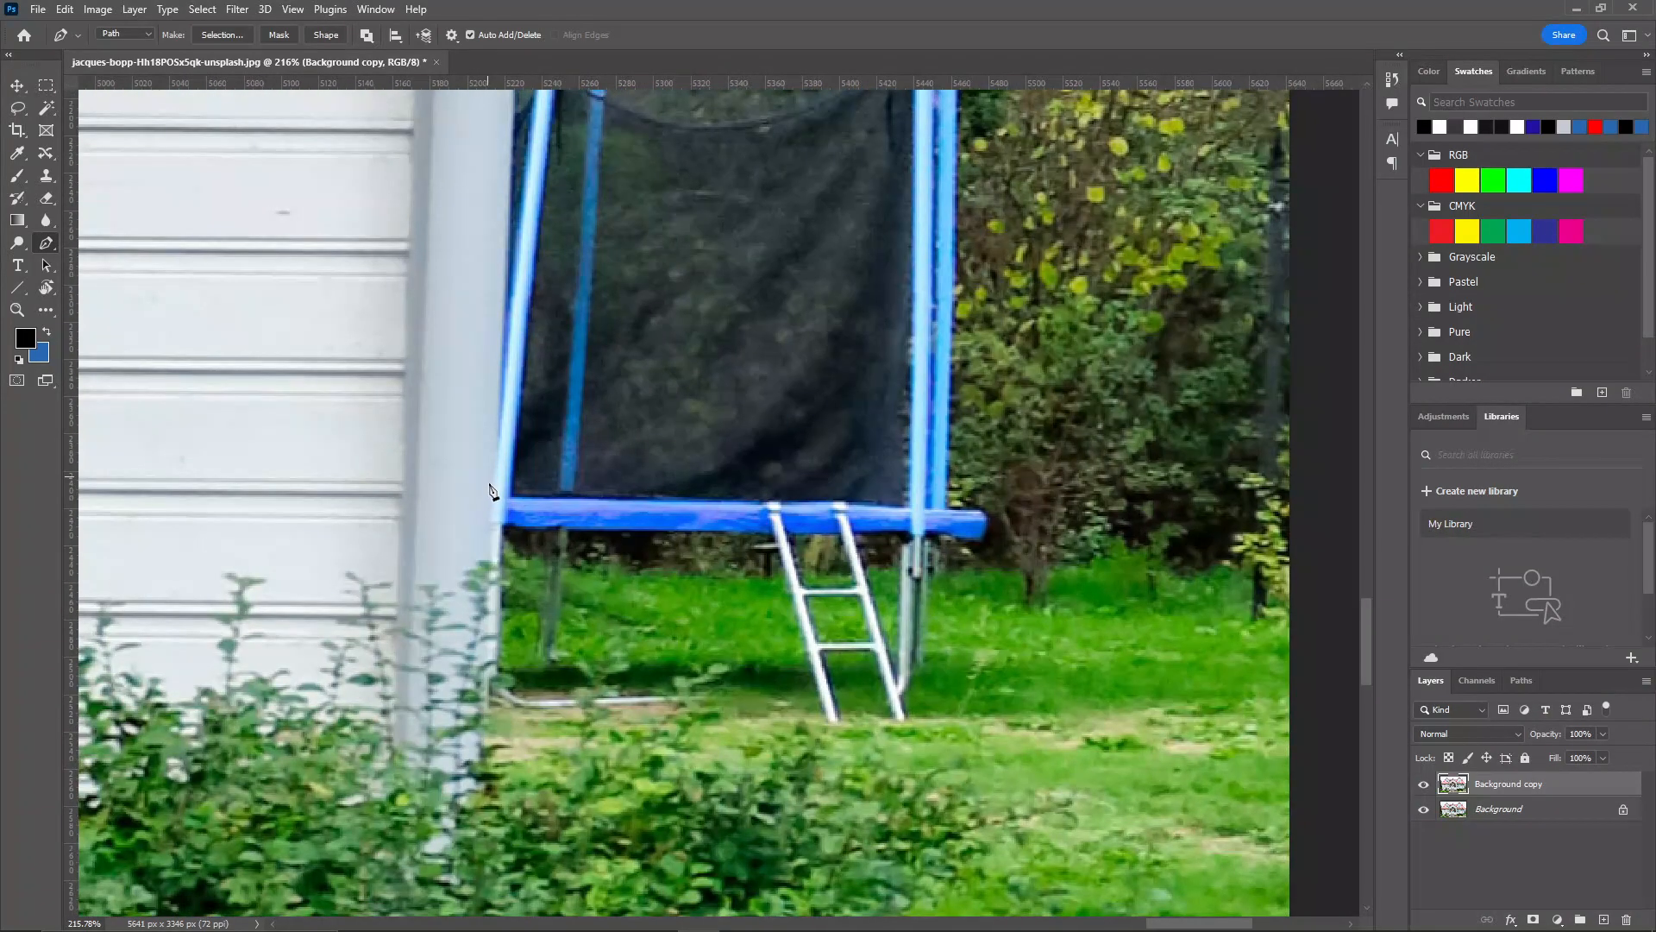
left_click(492, 552)
scroll(493, 553, "down", 3)
left_click_drag(489, 716, 553, 516)
left_click(553, 516)
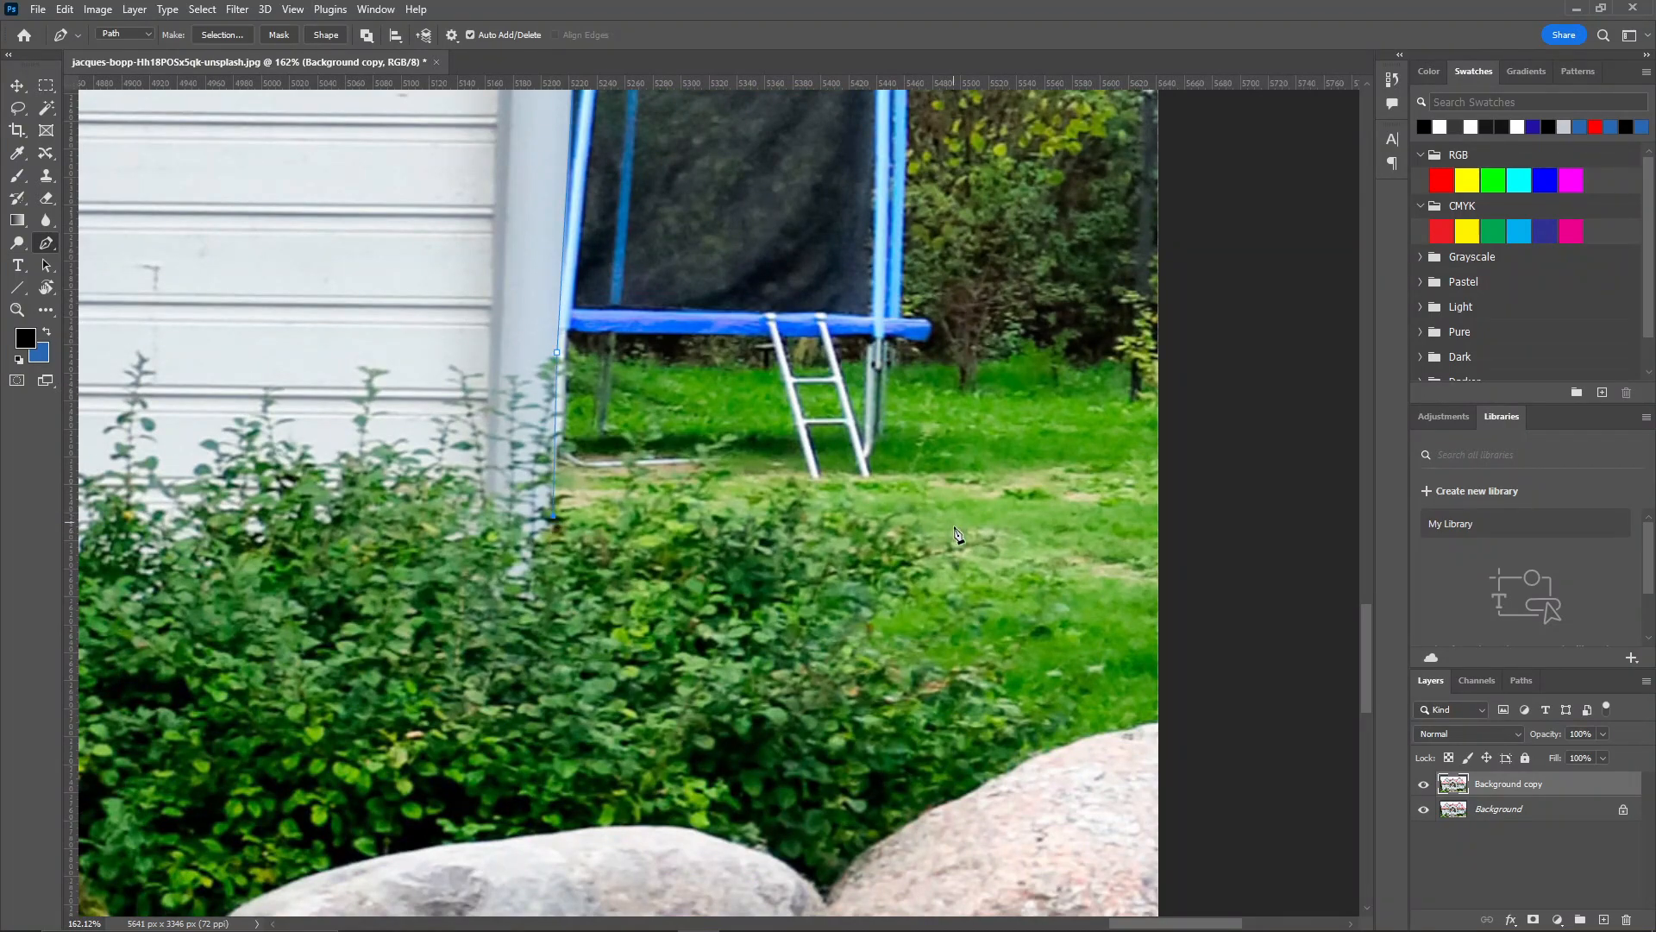
Curve the path through the right shrub and over the boulder's top to the image's right edge.
left_click_drag(869, 629, 872, 875)
left_click(870, 630, "alt")
left_click_drag(1044, 754, 1221, 721)
left_click(1044, 754, "alt")
left_click_drag(1003, 711, 1020, 135)
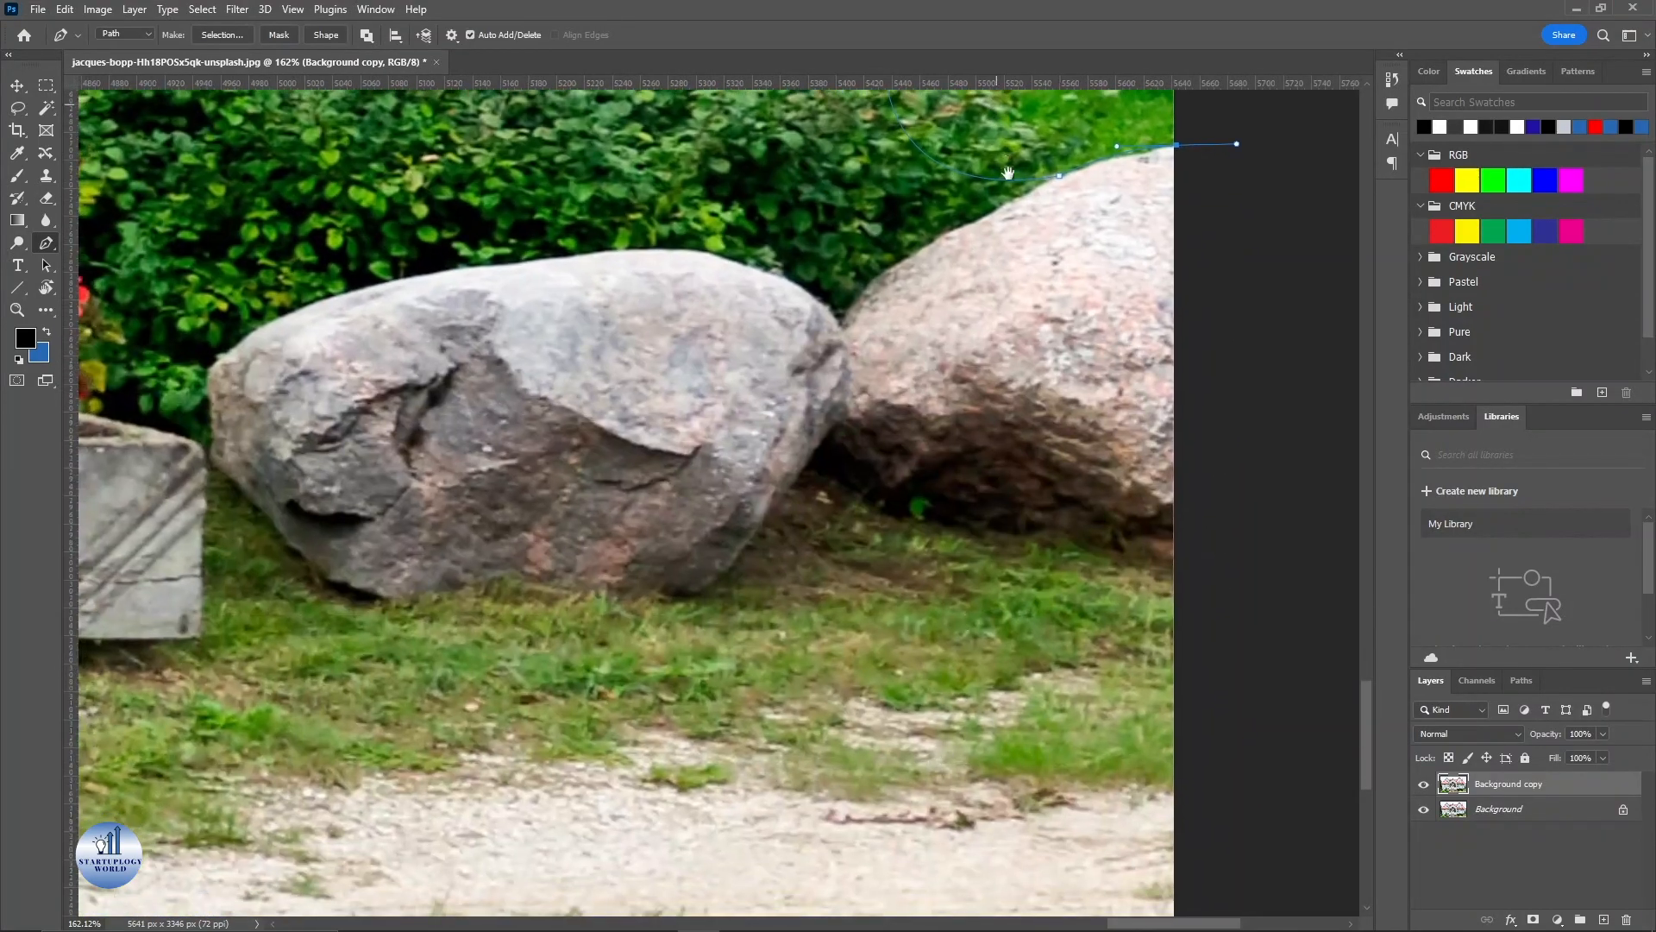
Run the path outside the canvas below the photo, around to a point beyond its left edge.
scroll(1023, 311, "down", 5)
scroll(964, 326, "down", 4)
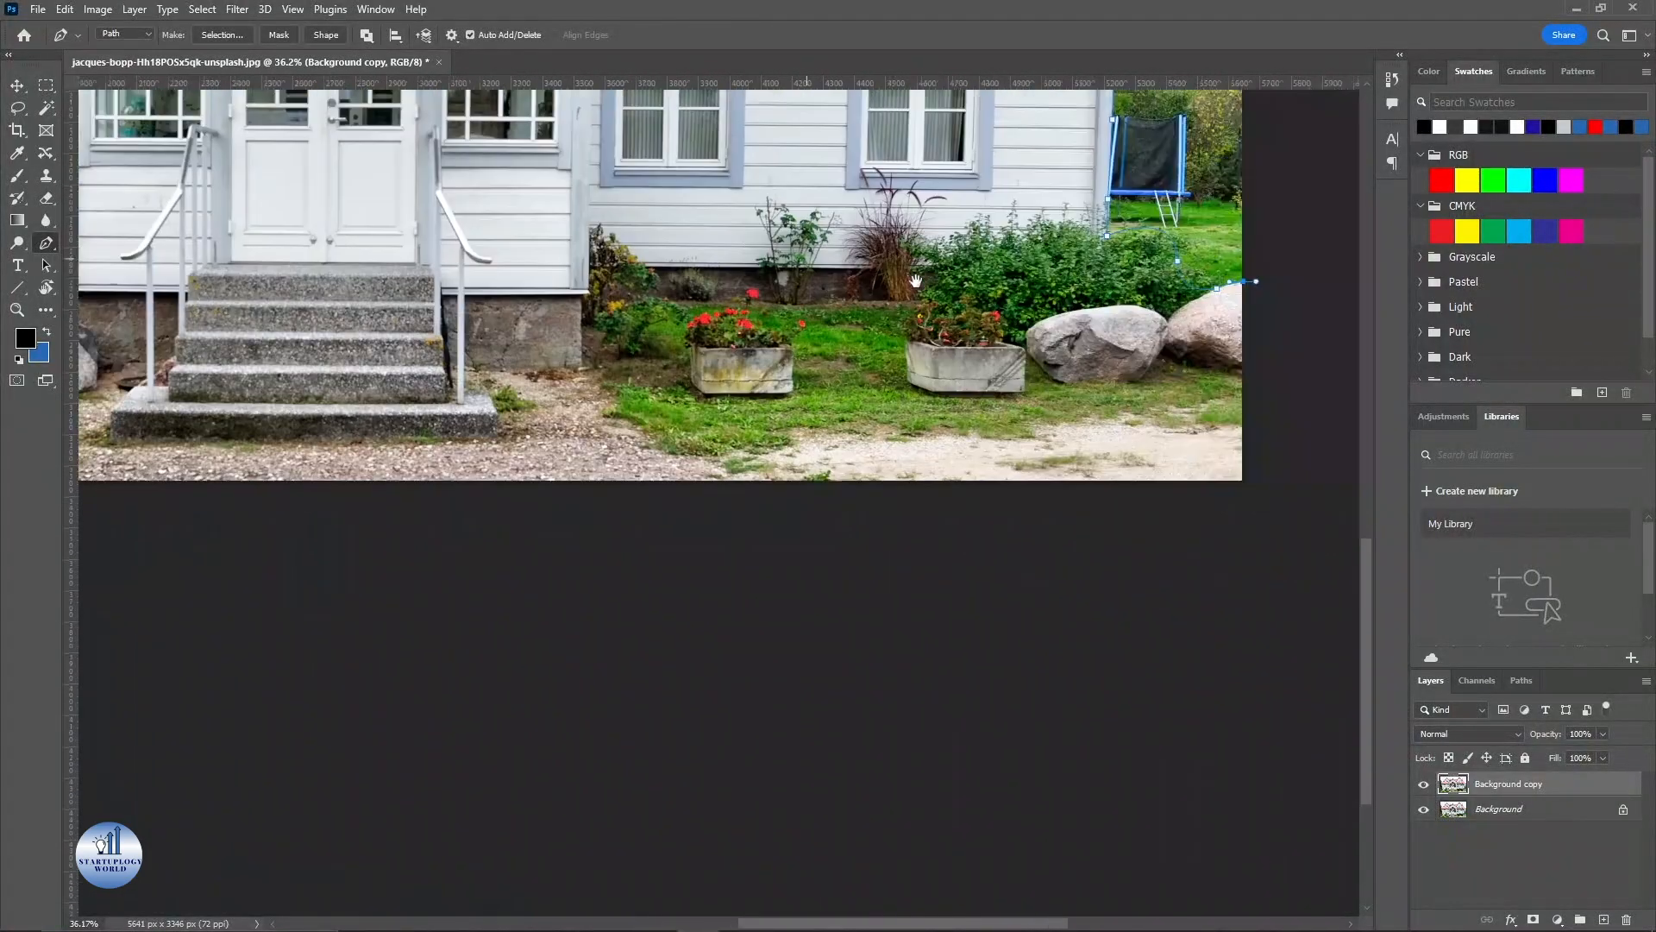
left_click(1157, 383)
left_click(1010, 444)
left_click(703, 457)
left_click_drag(394, 444, 384, 443)
left_click_drag(235, 425, 224, 420)
left_click(145, 388)
left_click_drag(268, 216, 555, 396)
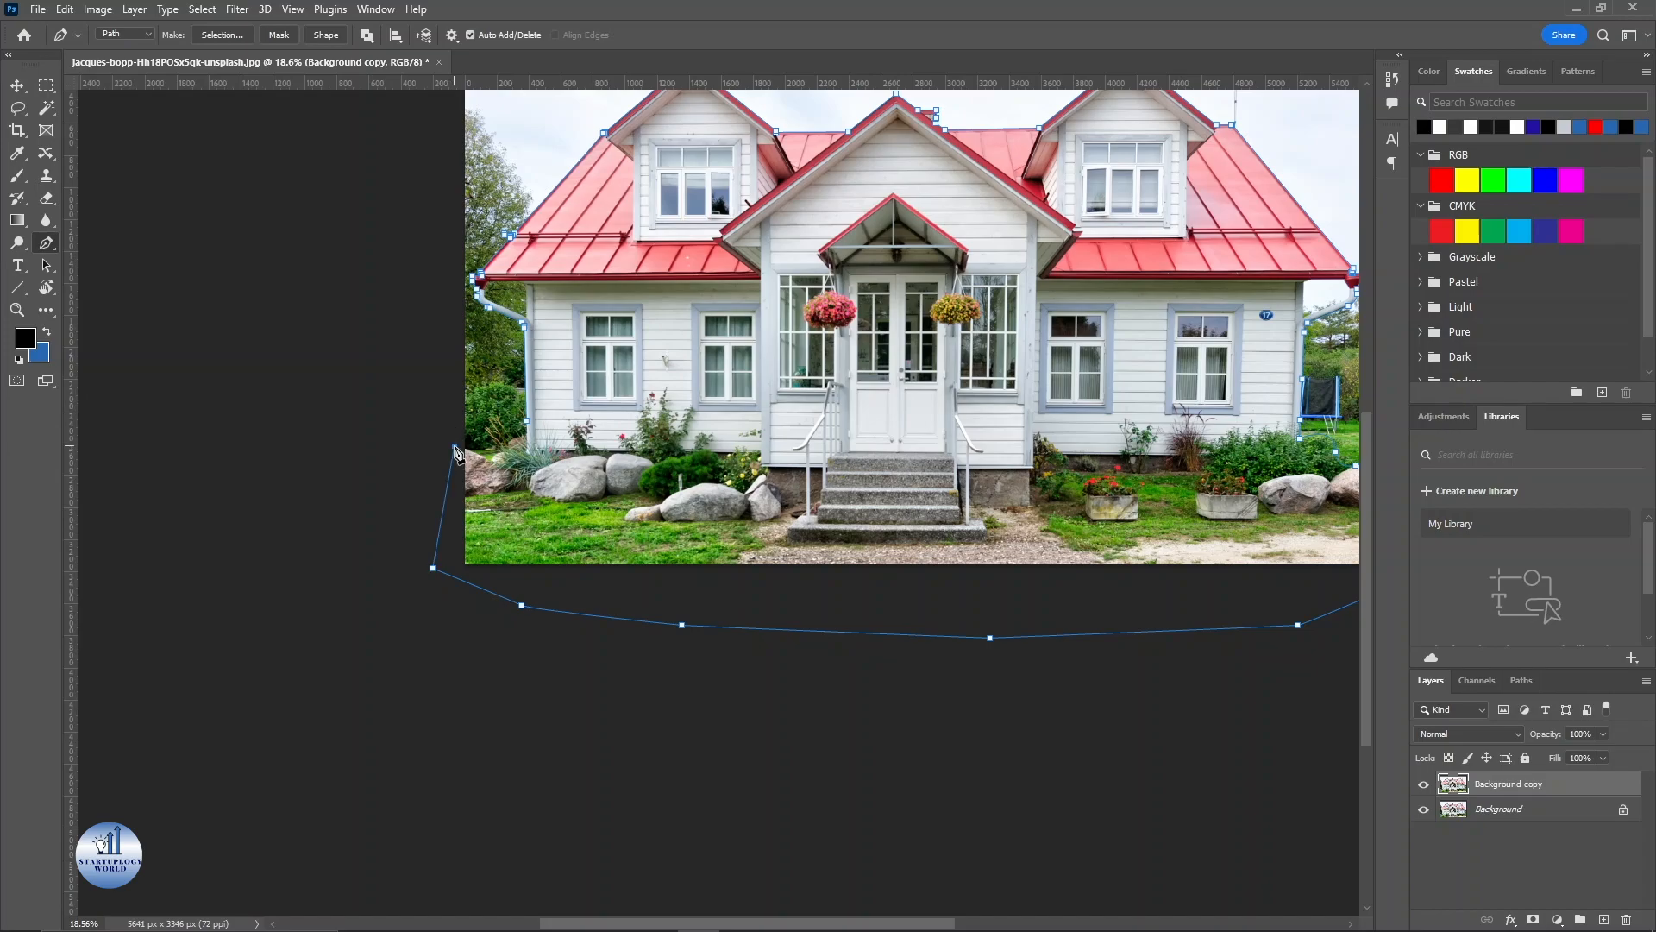
Trace the path over the left boulder, small rock and grass clump, and close it along the left downpipe.
scroll(457, 454, "up", 10)
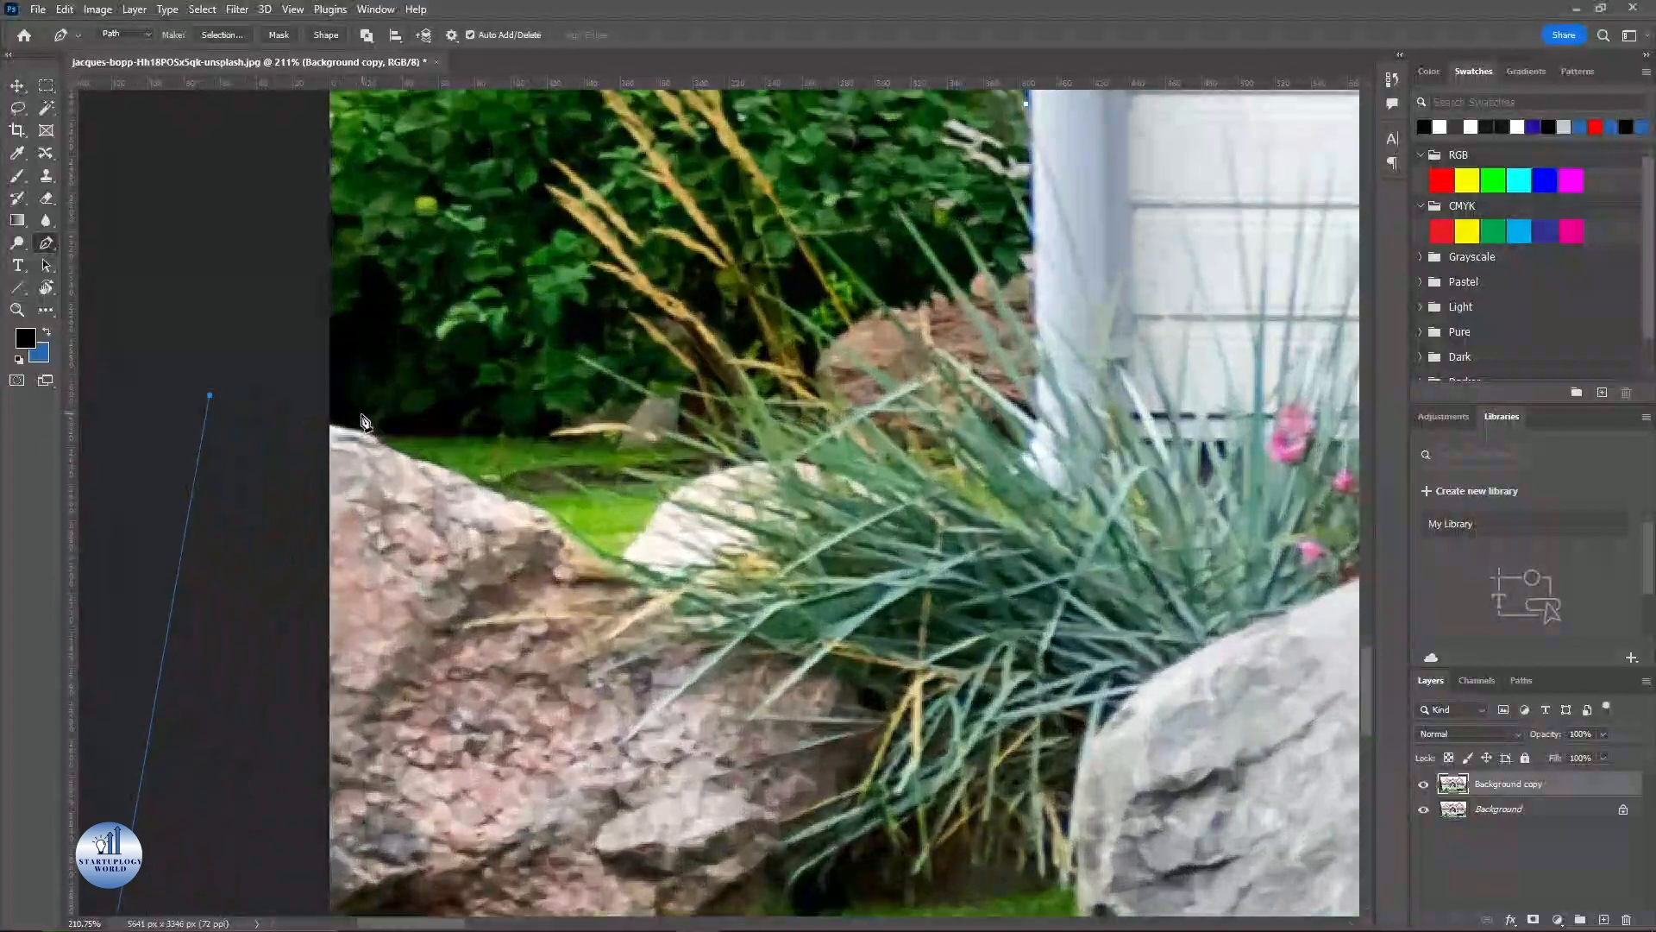
left_click_drag(570, 537, 634, 549)
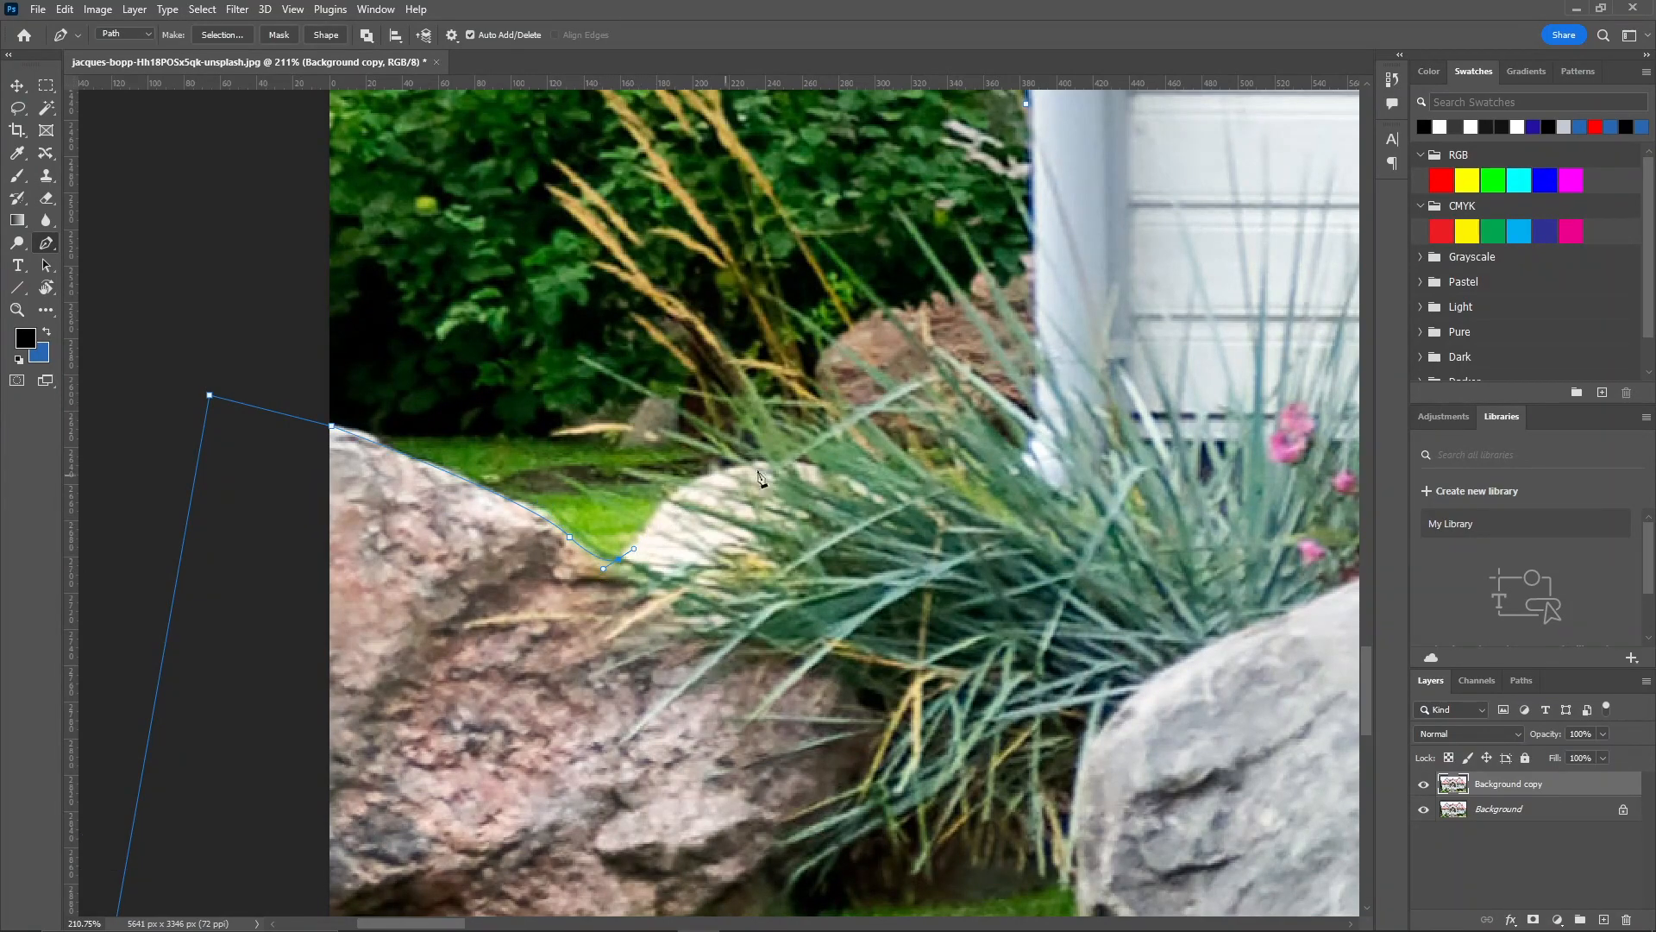
left_click_drag(824, 468, 1044, 489)
left_click_drag(1058, 207, 933, 503)
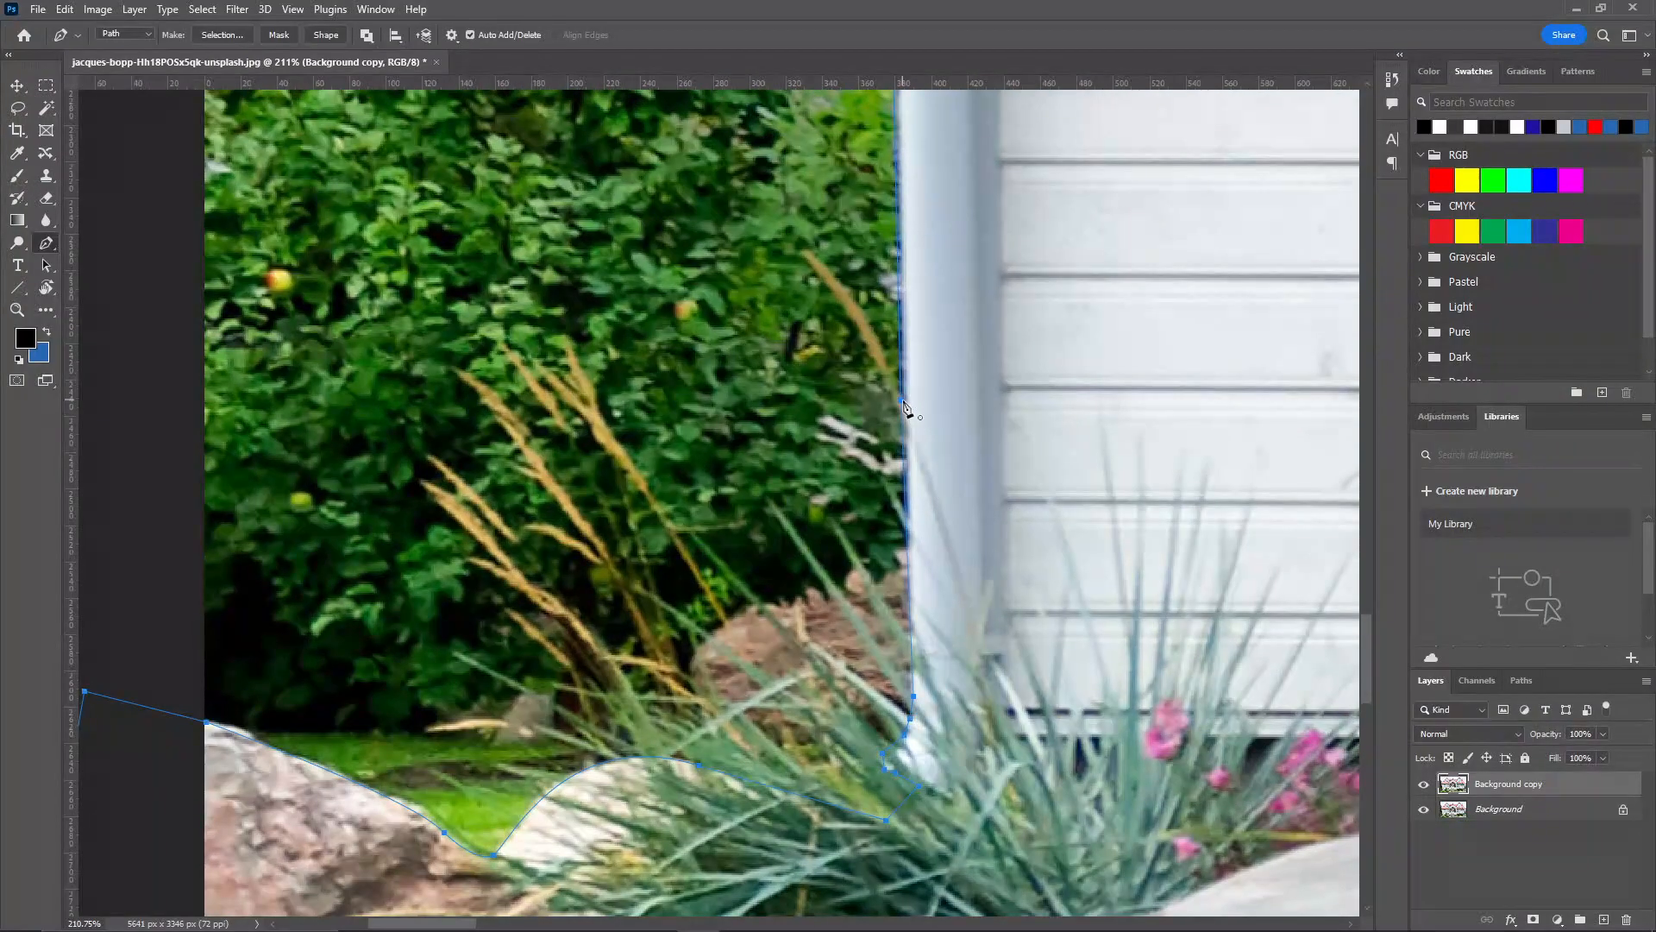
left_click(903, 400)
Turn the closed path into a new anti-aliased selection with a feather radius of 1 pixel.
scroll(558, 159, "down", 9)
scroll(557, 164, "down", 2)
right_click(629, 287)
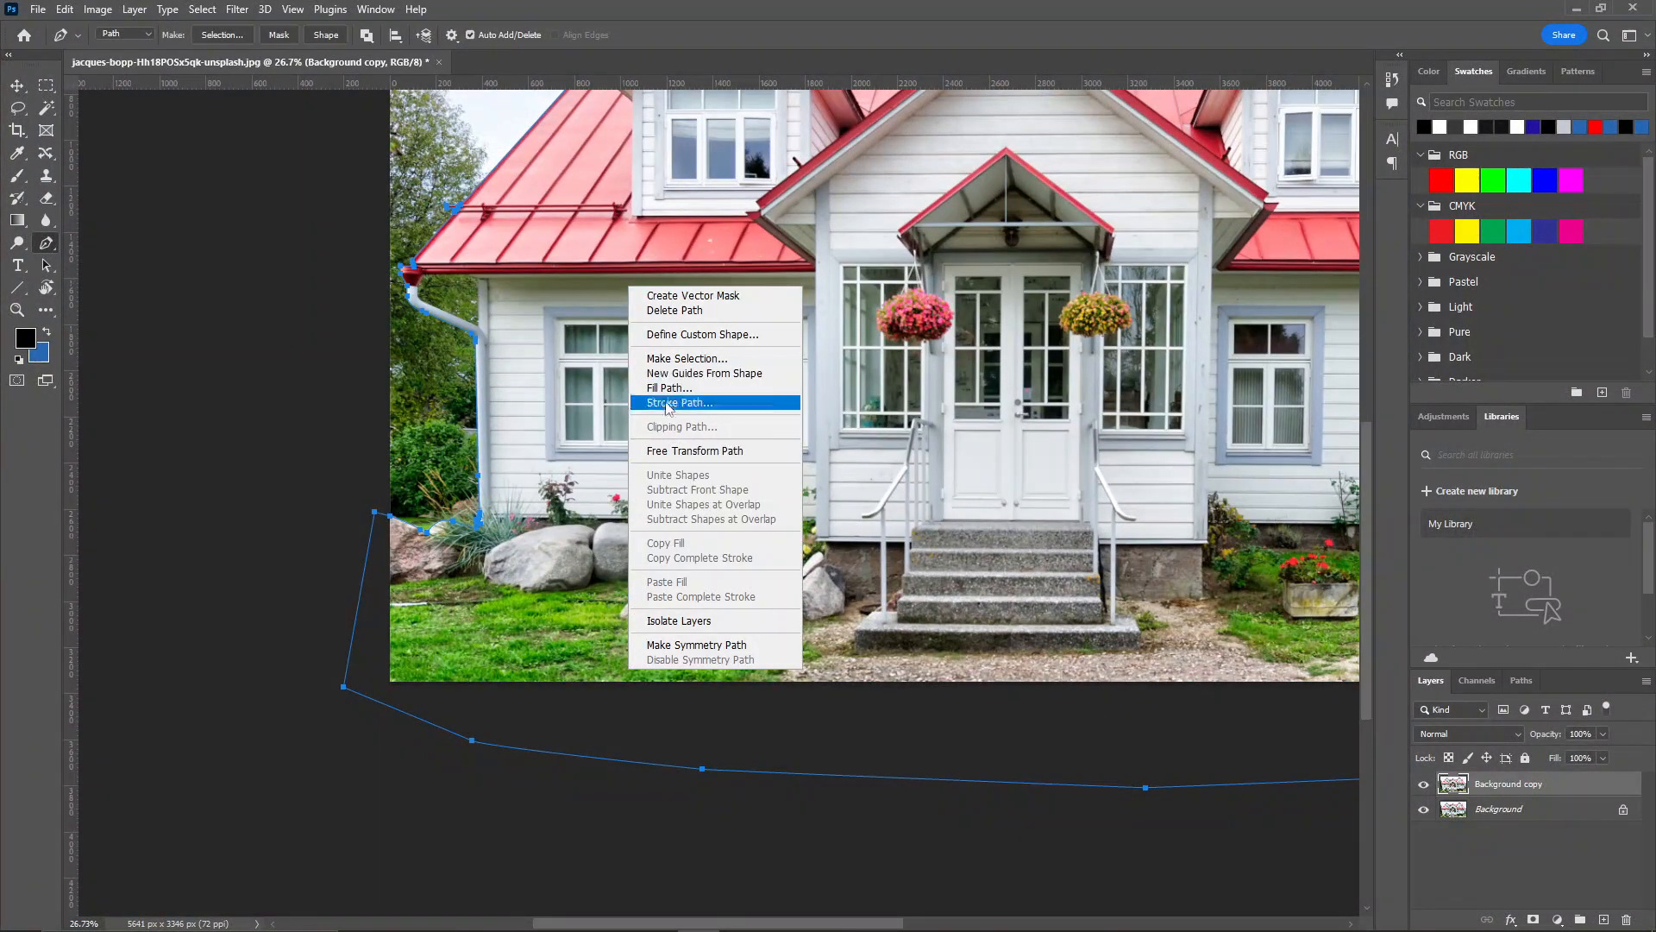
left_click(700, 358)
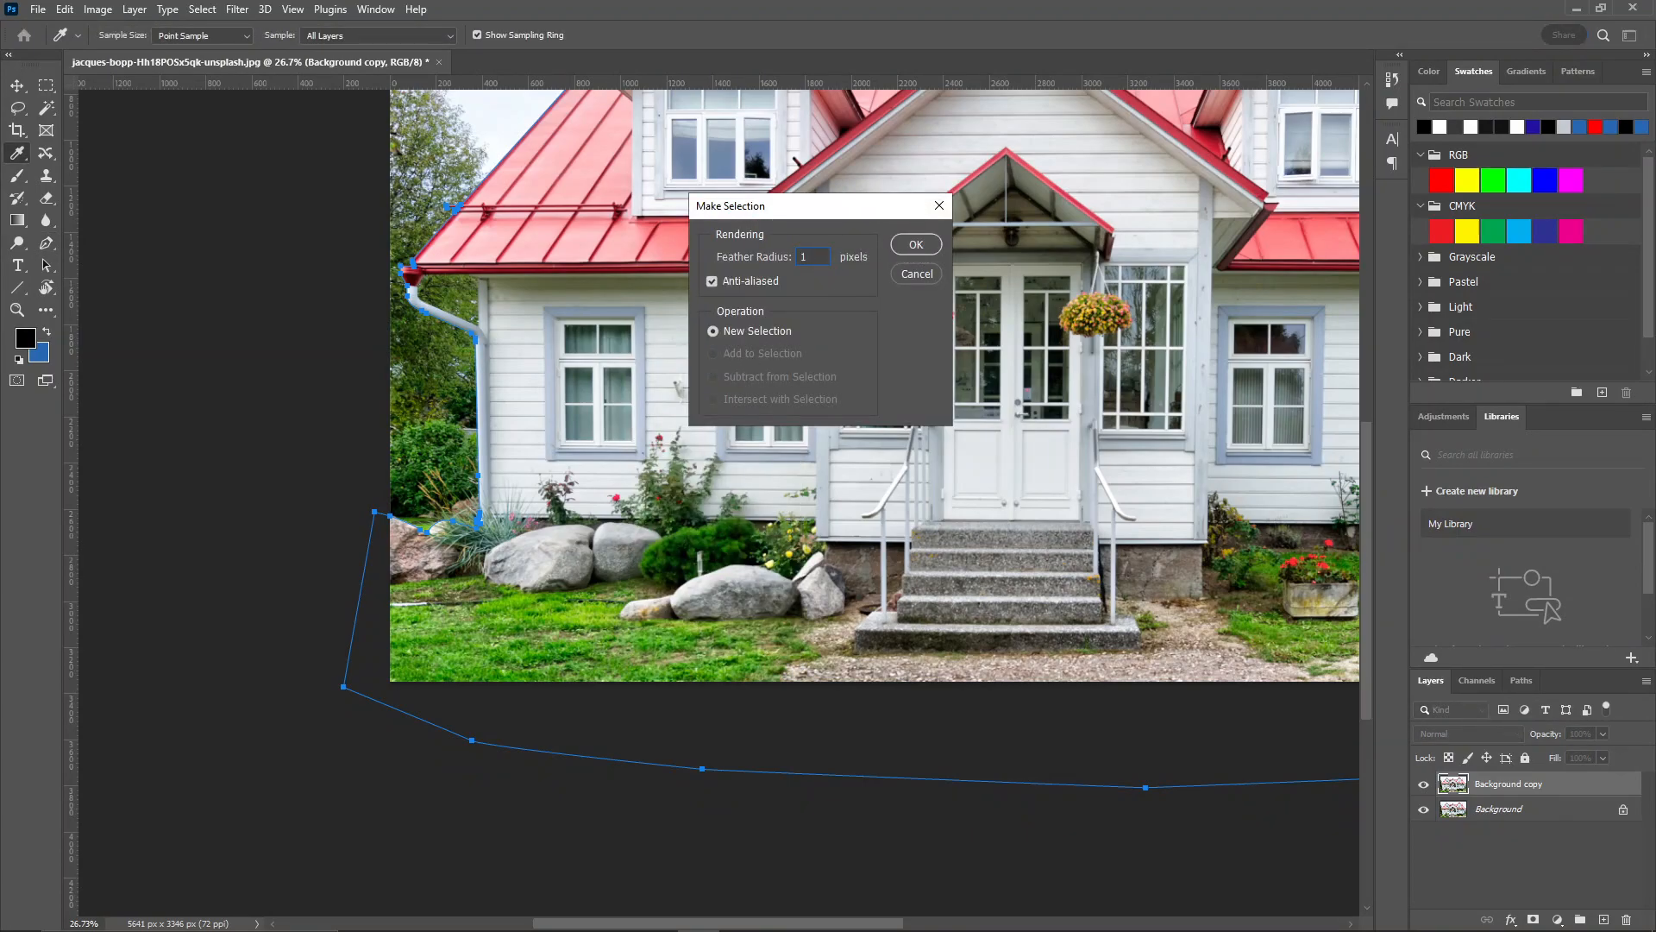
type("1")
left_click(916, 246)
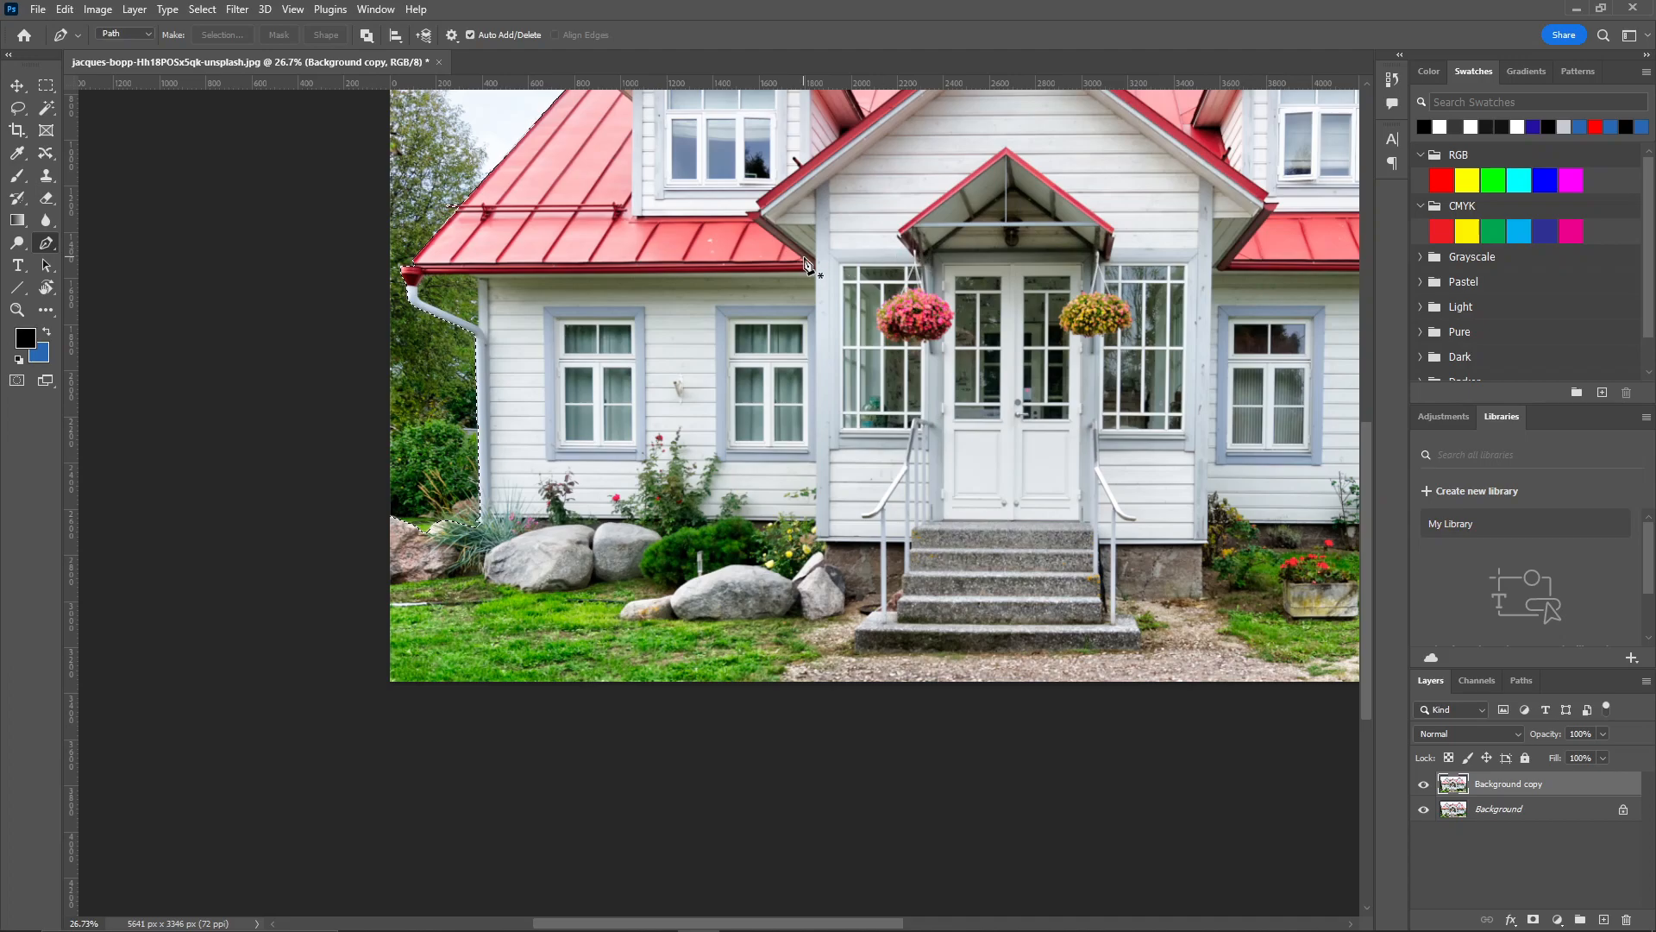
Add a layer mask to the Background copy layer from the house selection.
scroll(793, 293, "down", 3)
left_click_drag(885, 254, 699, 373)
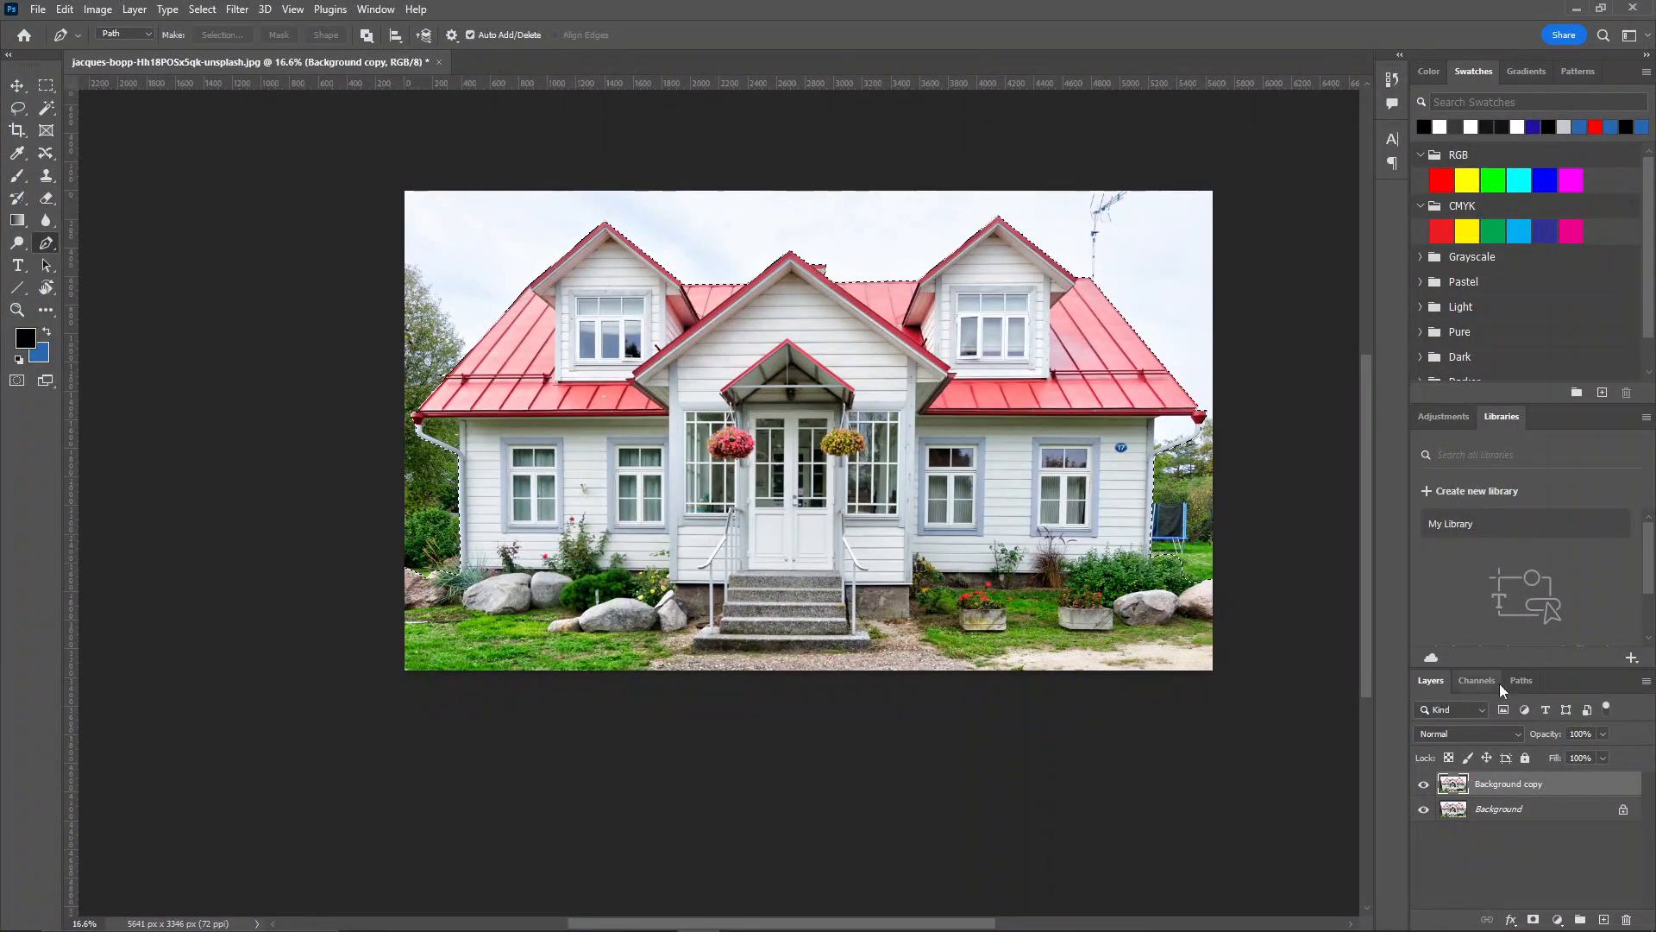
left_click(1533, 920)
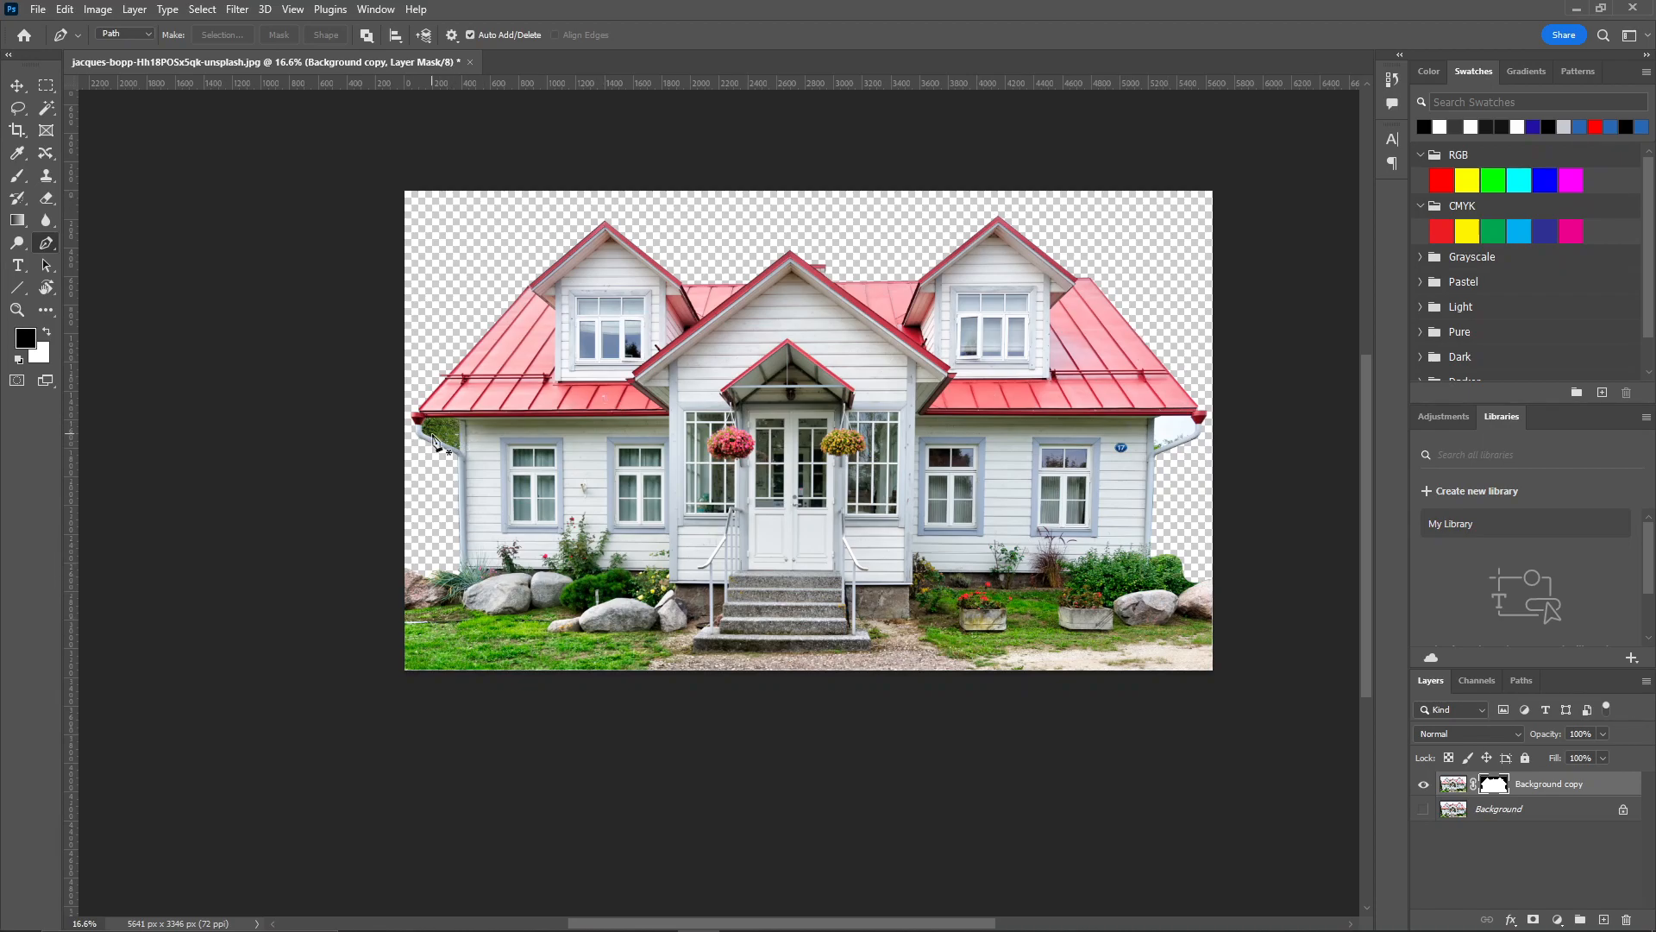
Trace a closed path around the foliage gap between the left gutter, corner board and slanted downpipe.
scroll(458, 432, "up", 10)
scroll(463, 401, "up", 3)
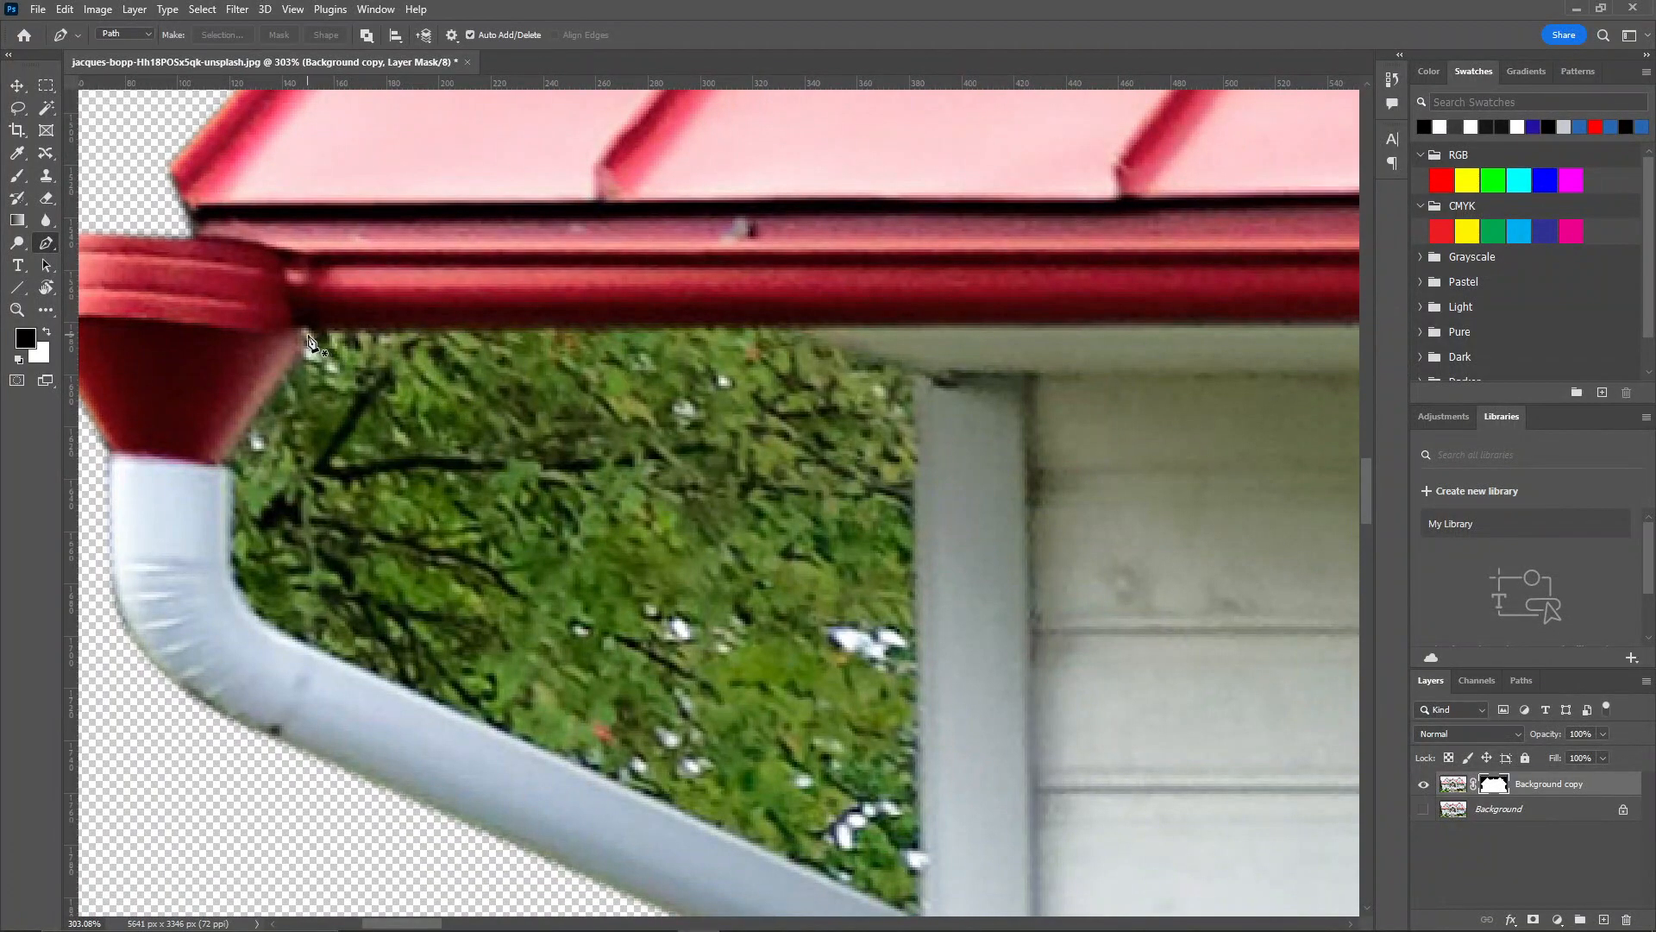
left_click(308, 336)
left_click(802, 331)
left_click_drag(975, 663, 921, 525)
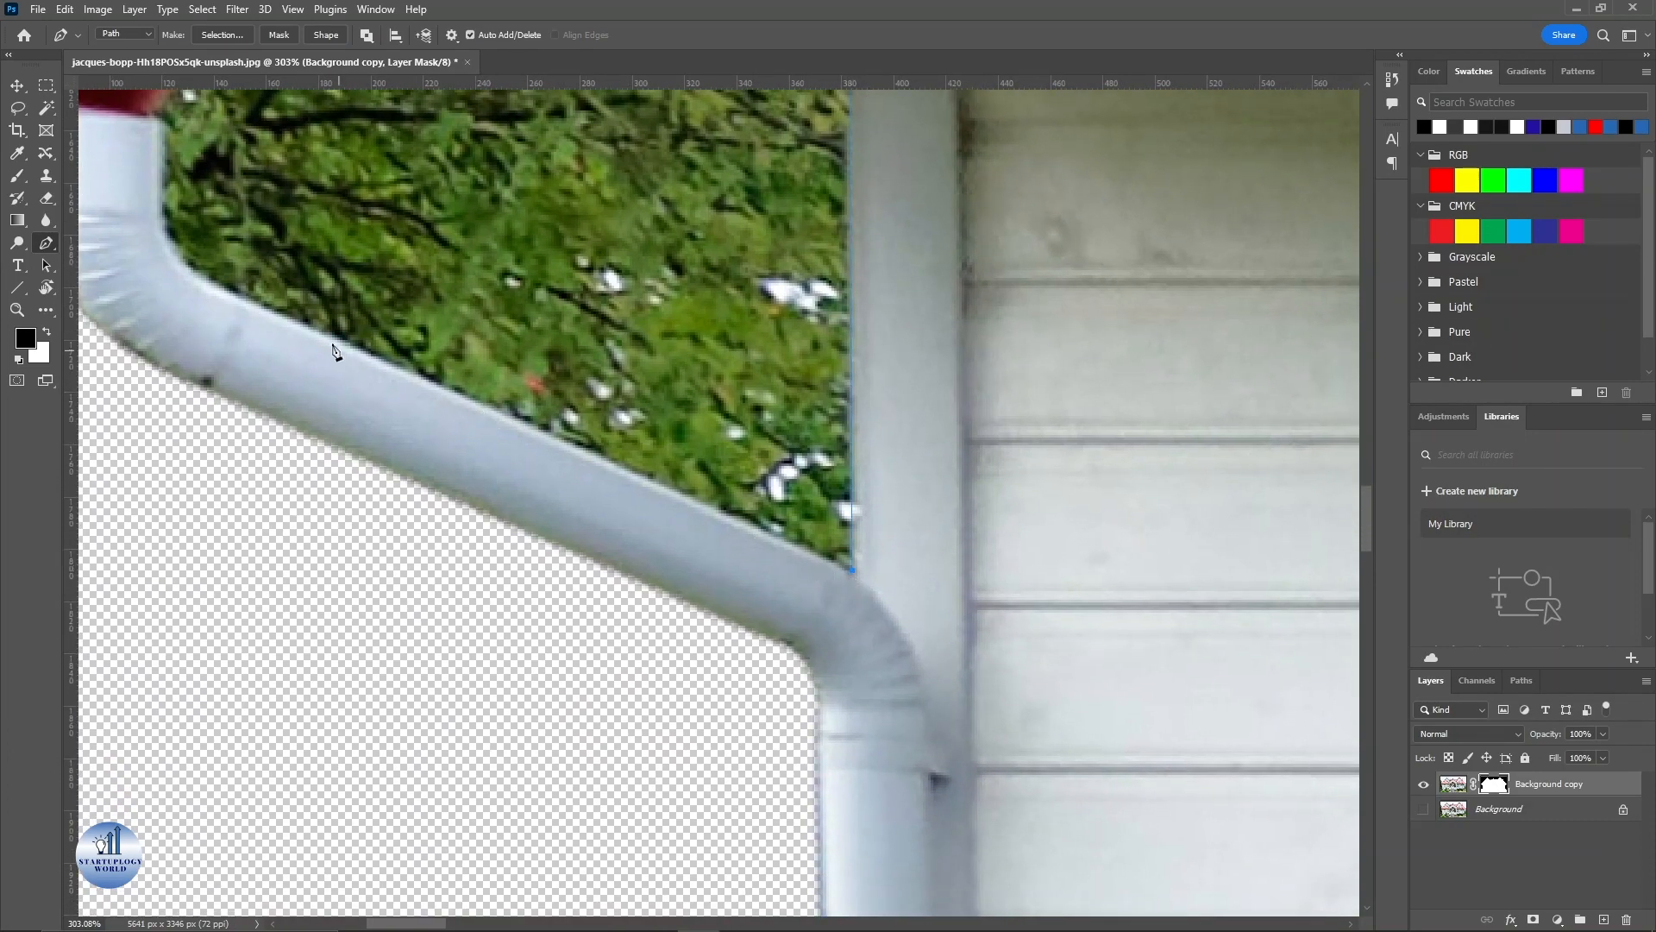
left_click(214, 292)
left_click_drag(215, 293, 495, 500)
left_click_drag(442, 331, 464, 205)
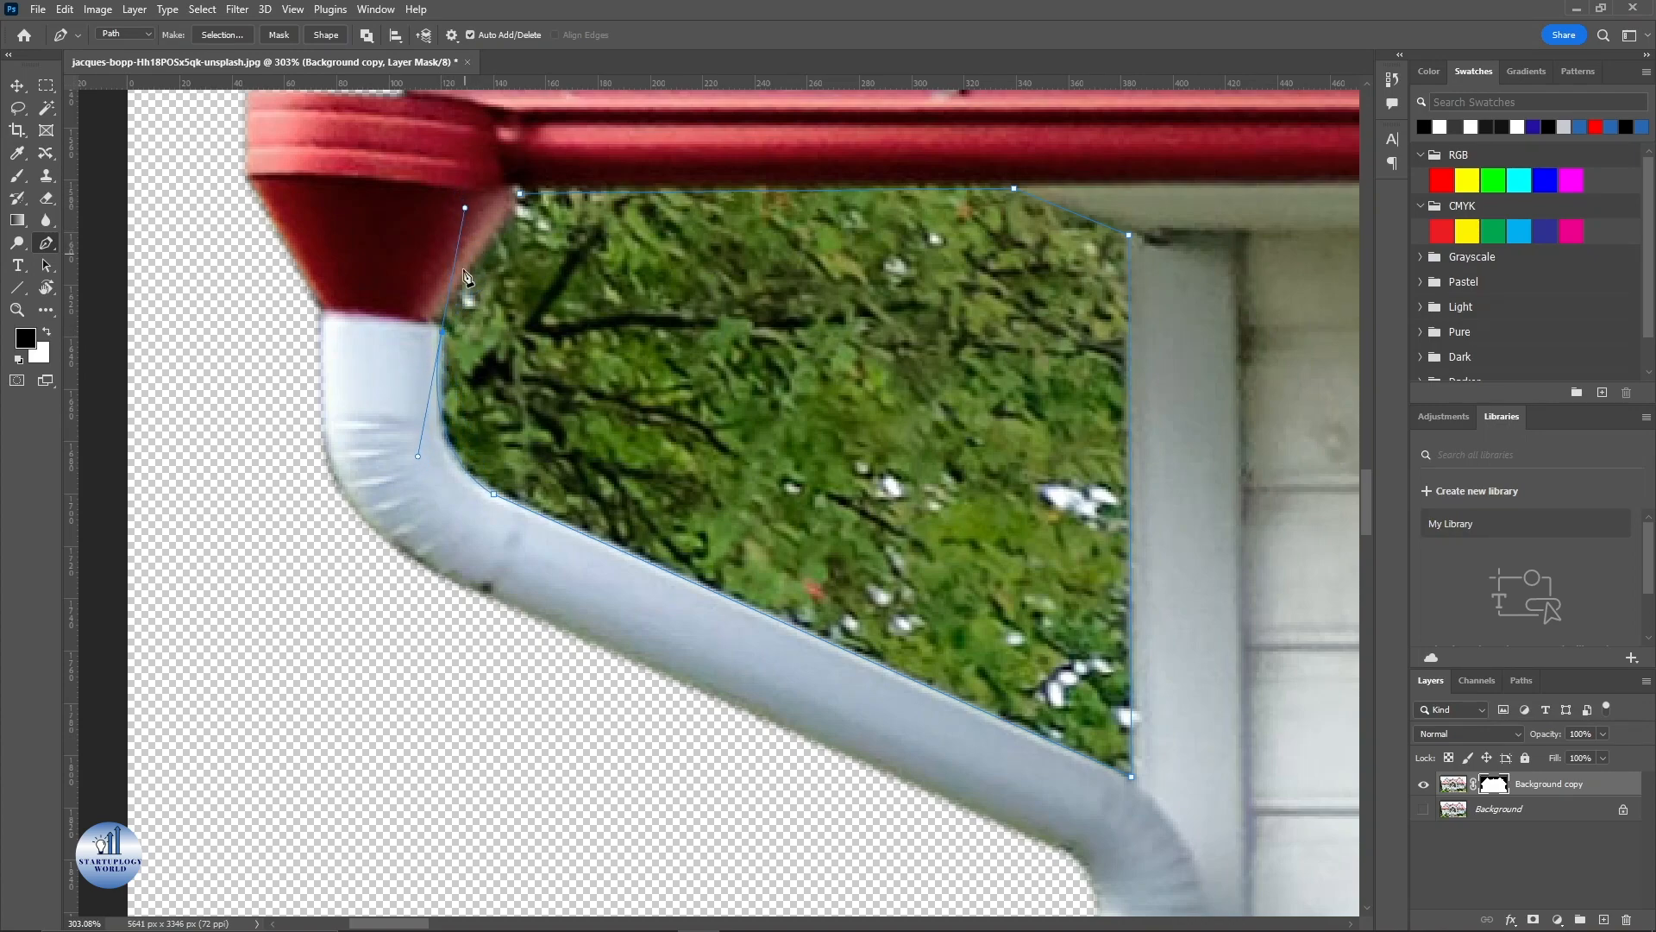
left_click(443, 331, "alt")
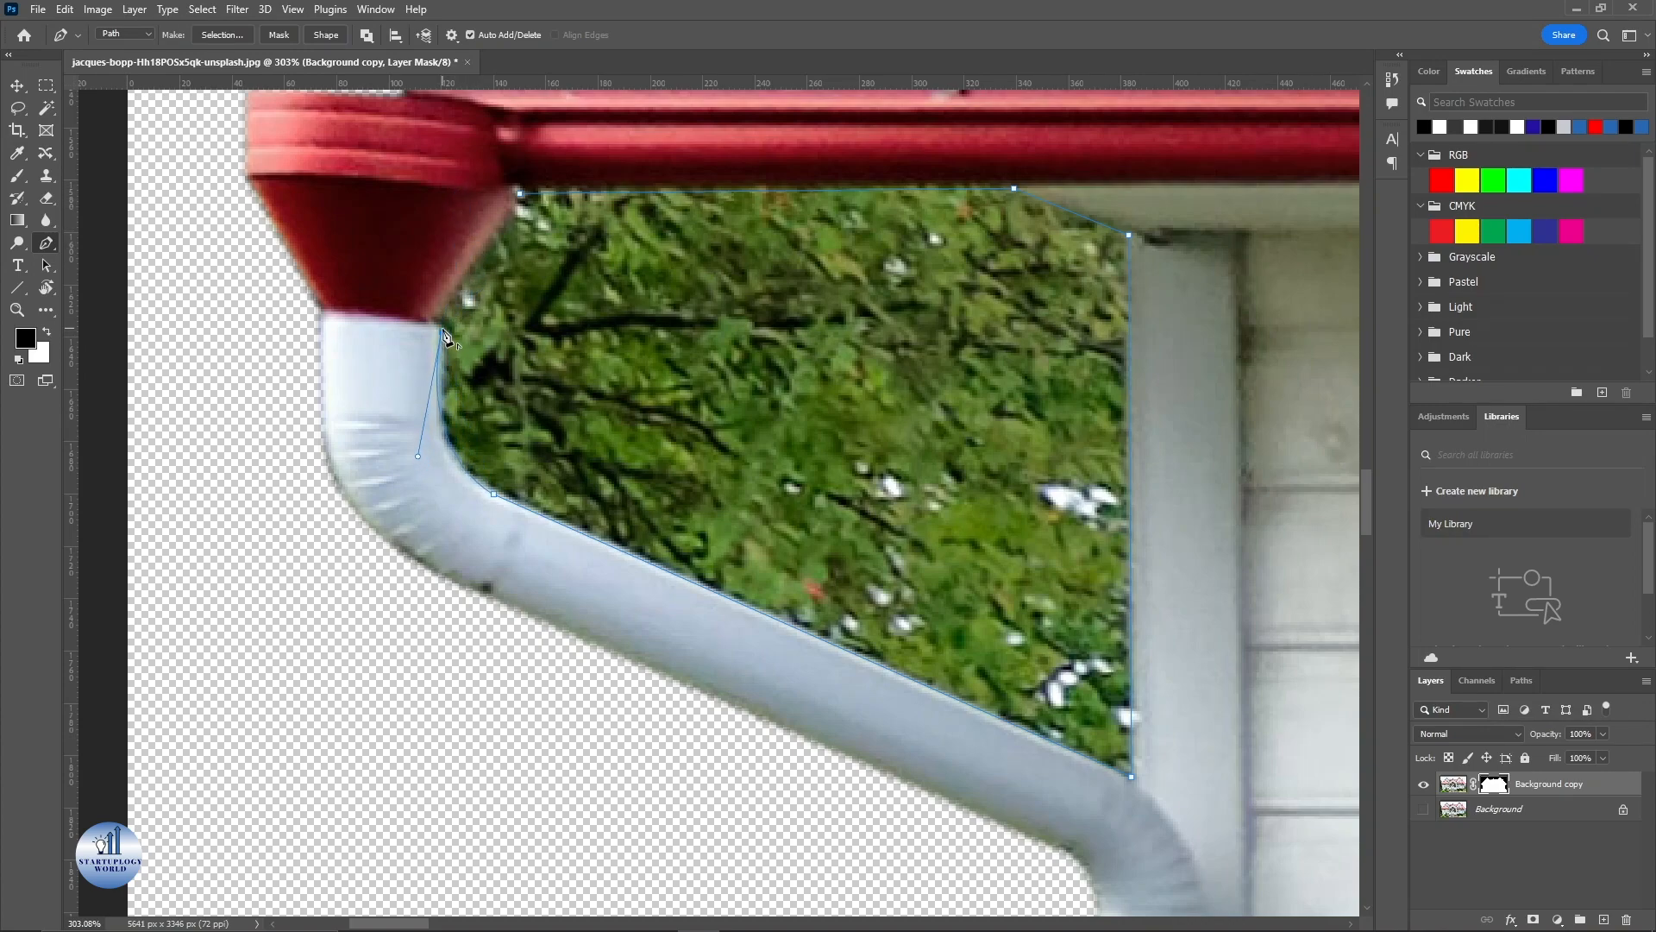
left_click(519, 198)
Turn the path around the left foliage gap into a new anti-aliased selection with a feather radius of 1 pixel.
right_click(717, 276)
left_click(788, 347)
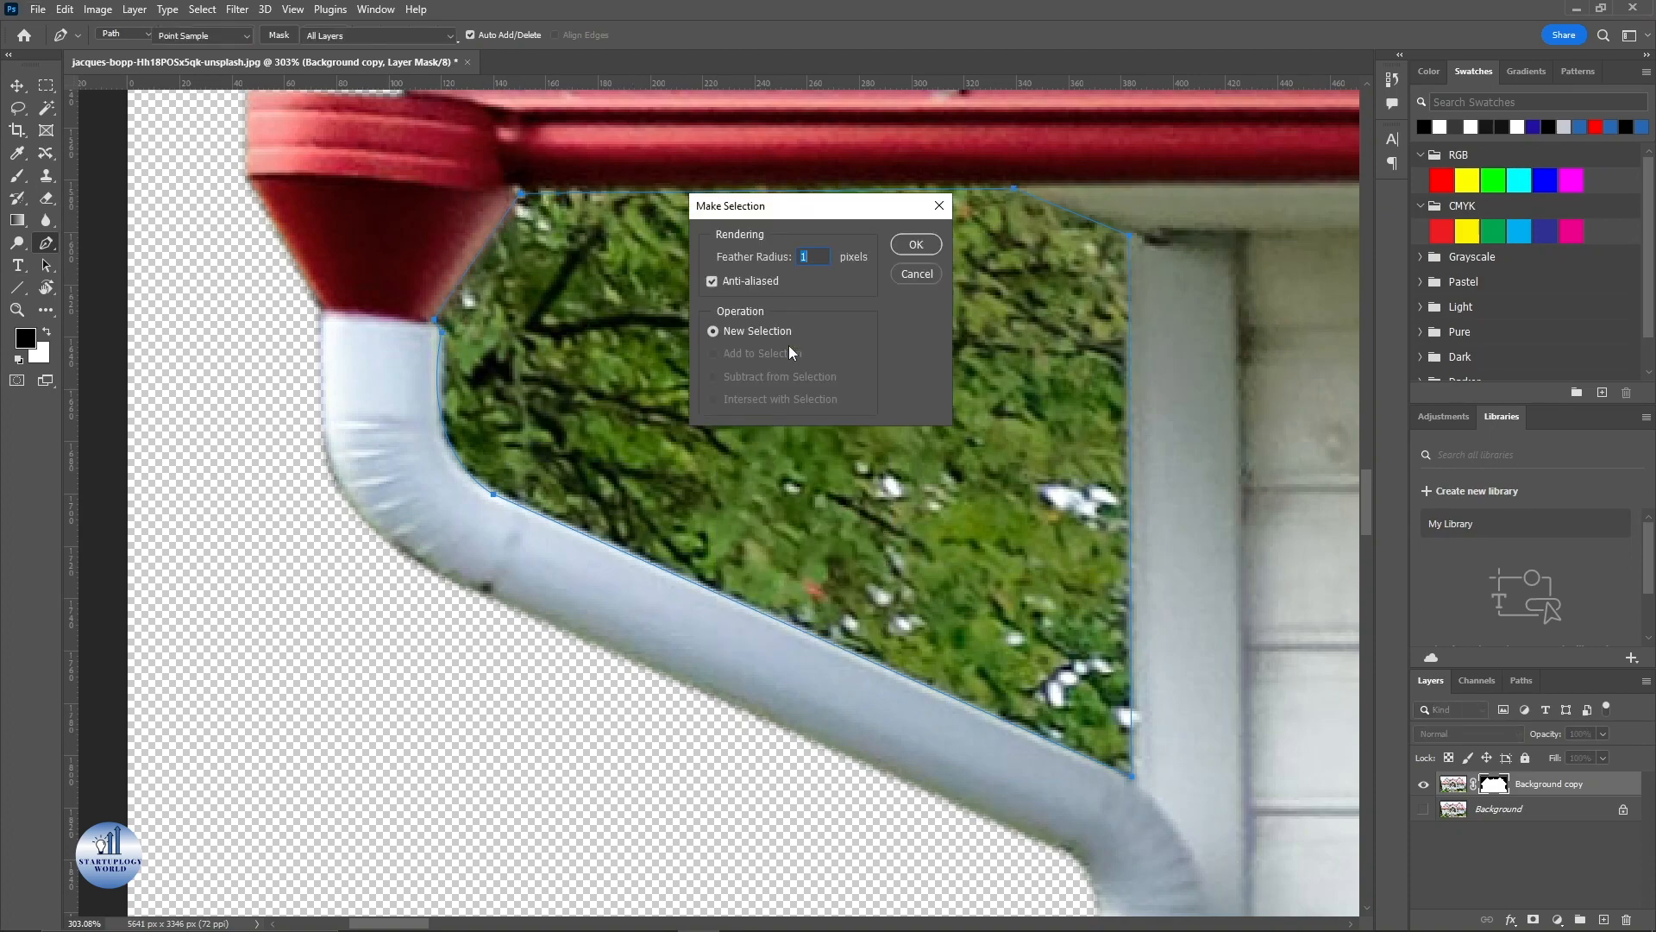
left_click(920, 243)
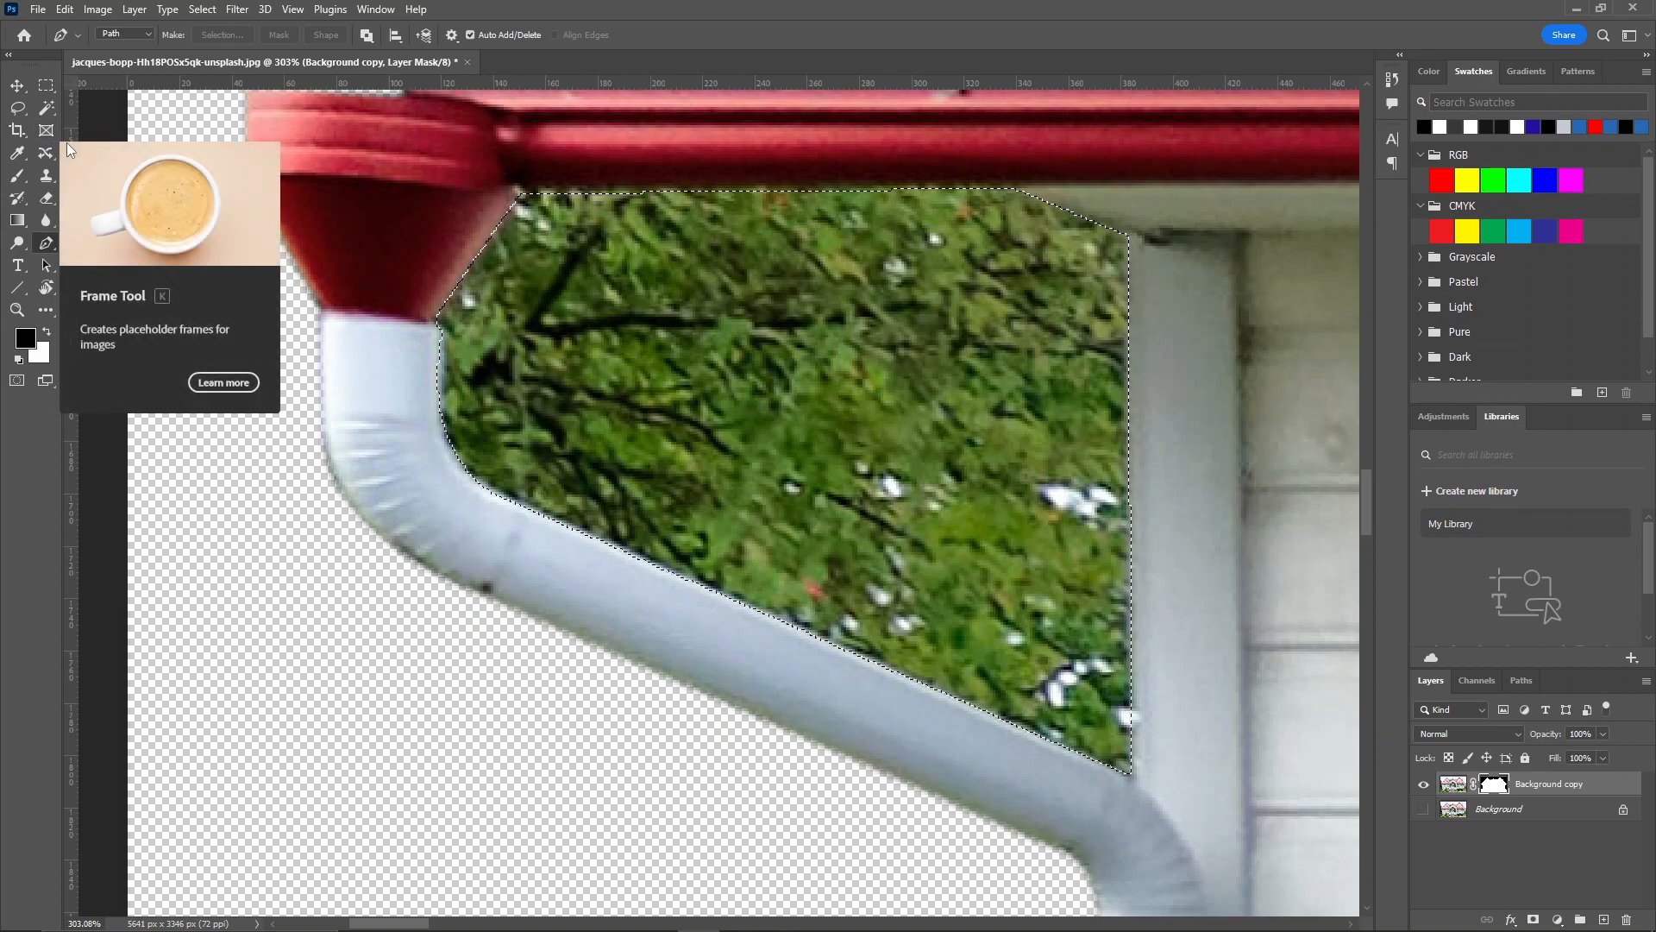
Paint black with the Brush on the Background copy's layer mask to hide the selected foliage behind the left downpipe.
left_click(13, 177)
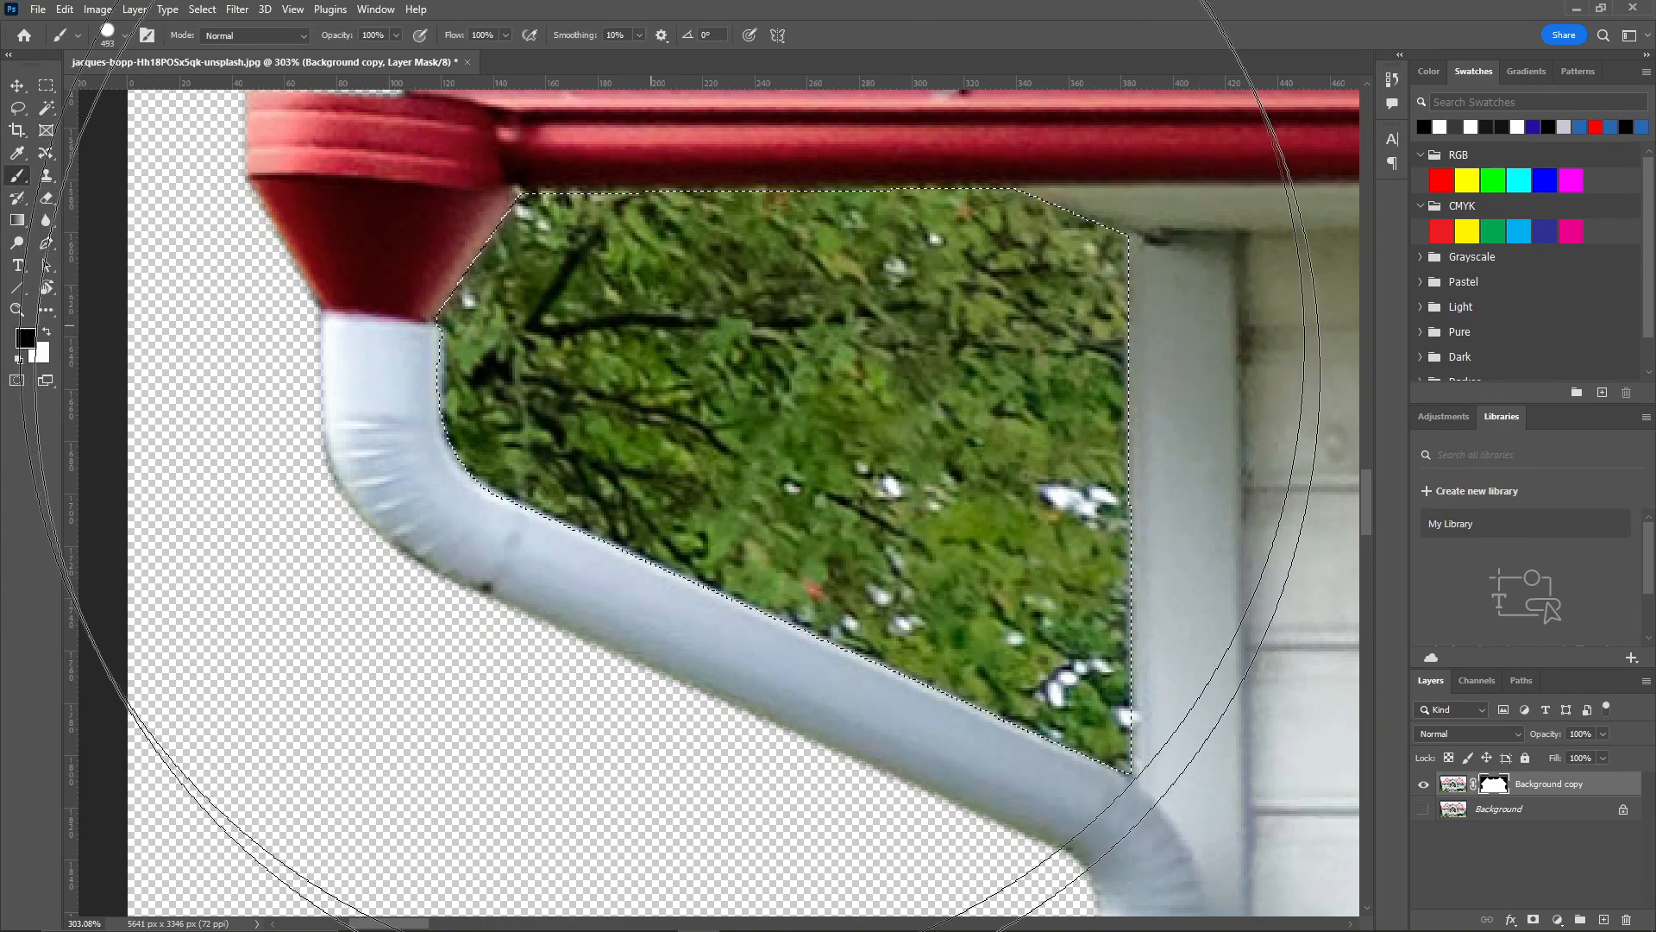
left_click_drag(919, 549, 484, 551)
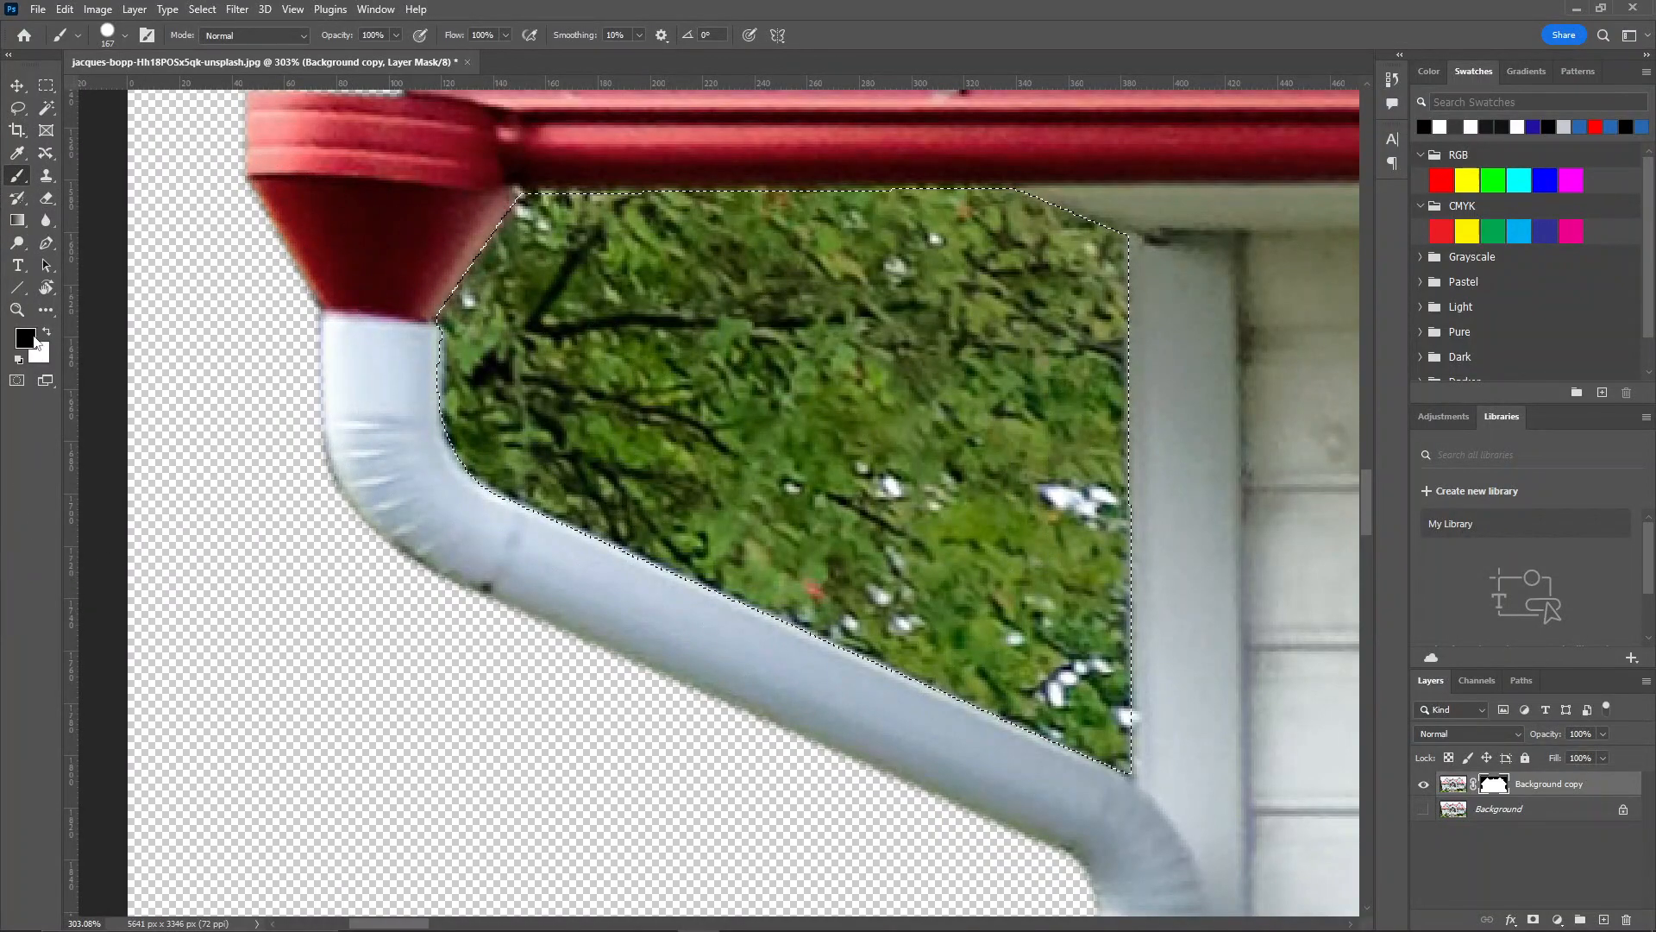
mouse_move(855, 380)
left_mouse_down()
mouse_move(691, 377)
mouse_move(1135, 384)
left_mouse_up()
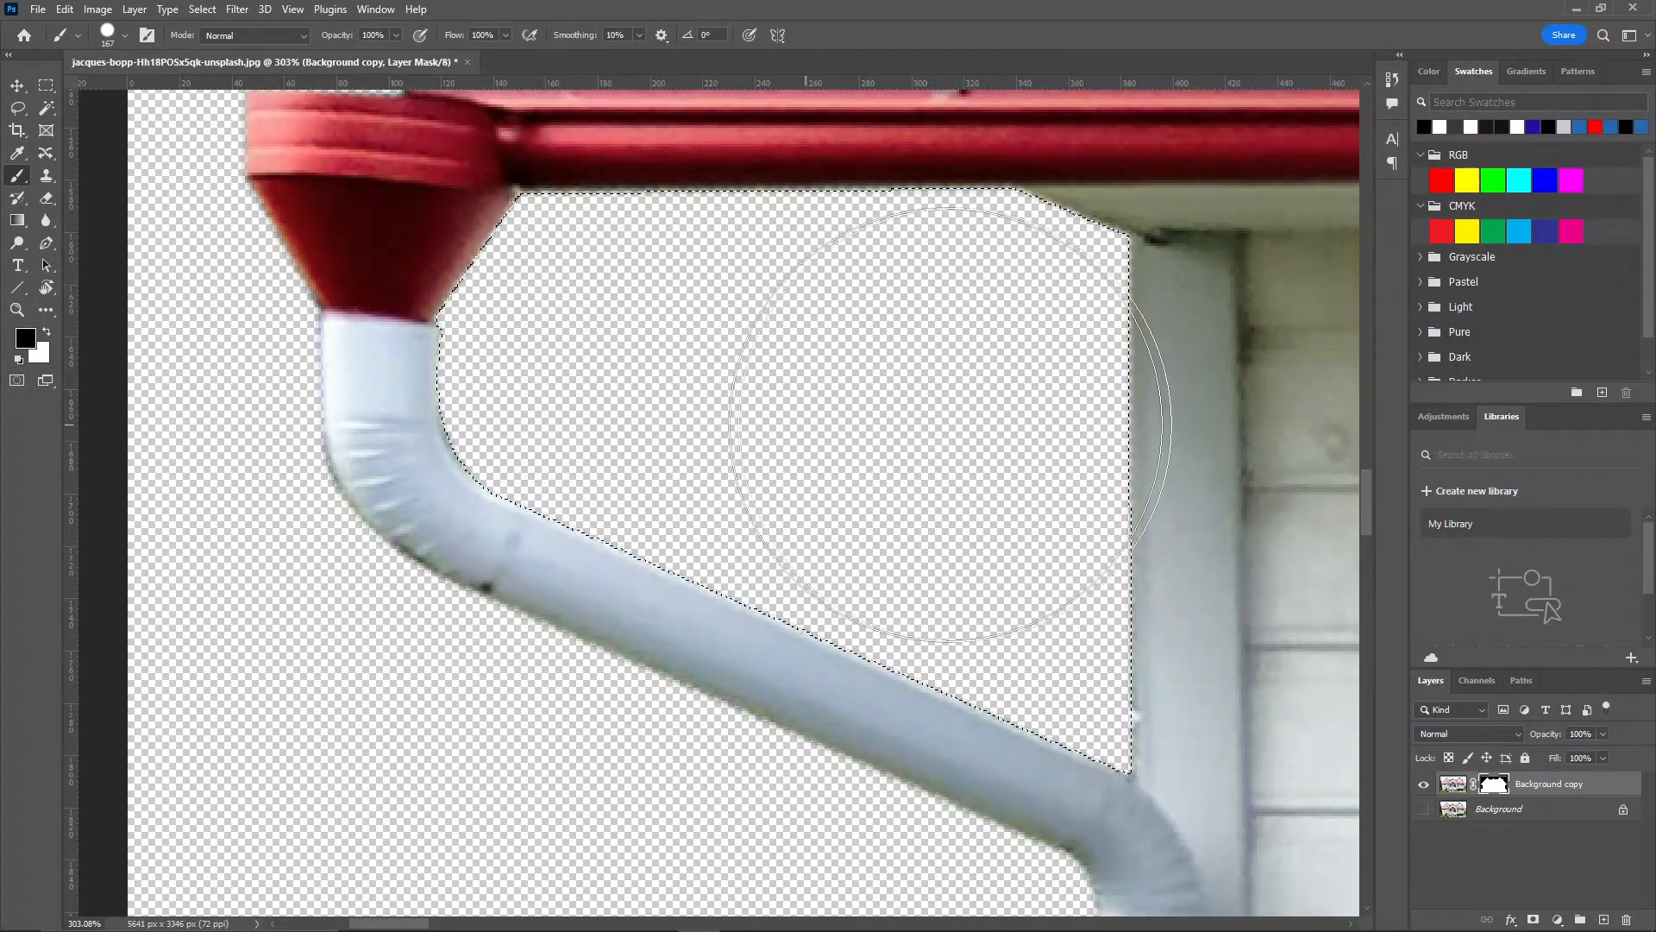
Start a Pen path under the right eave and run it down the house's corner board to the downpipe.
scroll(969, 440, "down", 5)
scroll(964, 448, "down", 4)
left_click_drag(1208, 509, 199, 356)
left_click_drag(1178, 347, 259, 355)
left_click_drag(1143, 362, 854, 317)
scroll(573, 290, "up", 5)
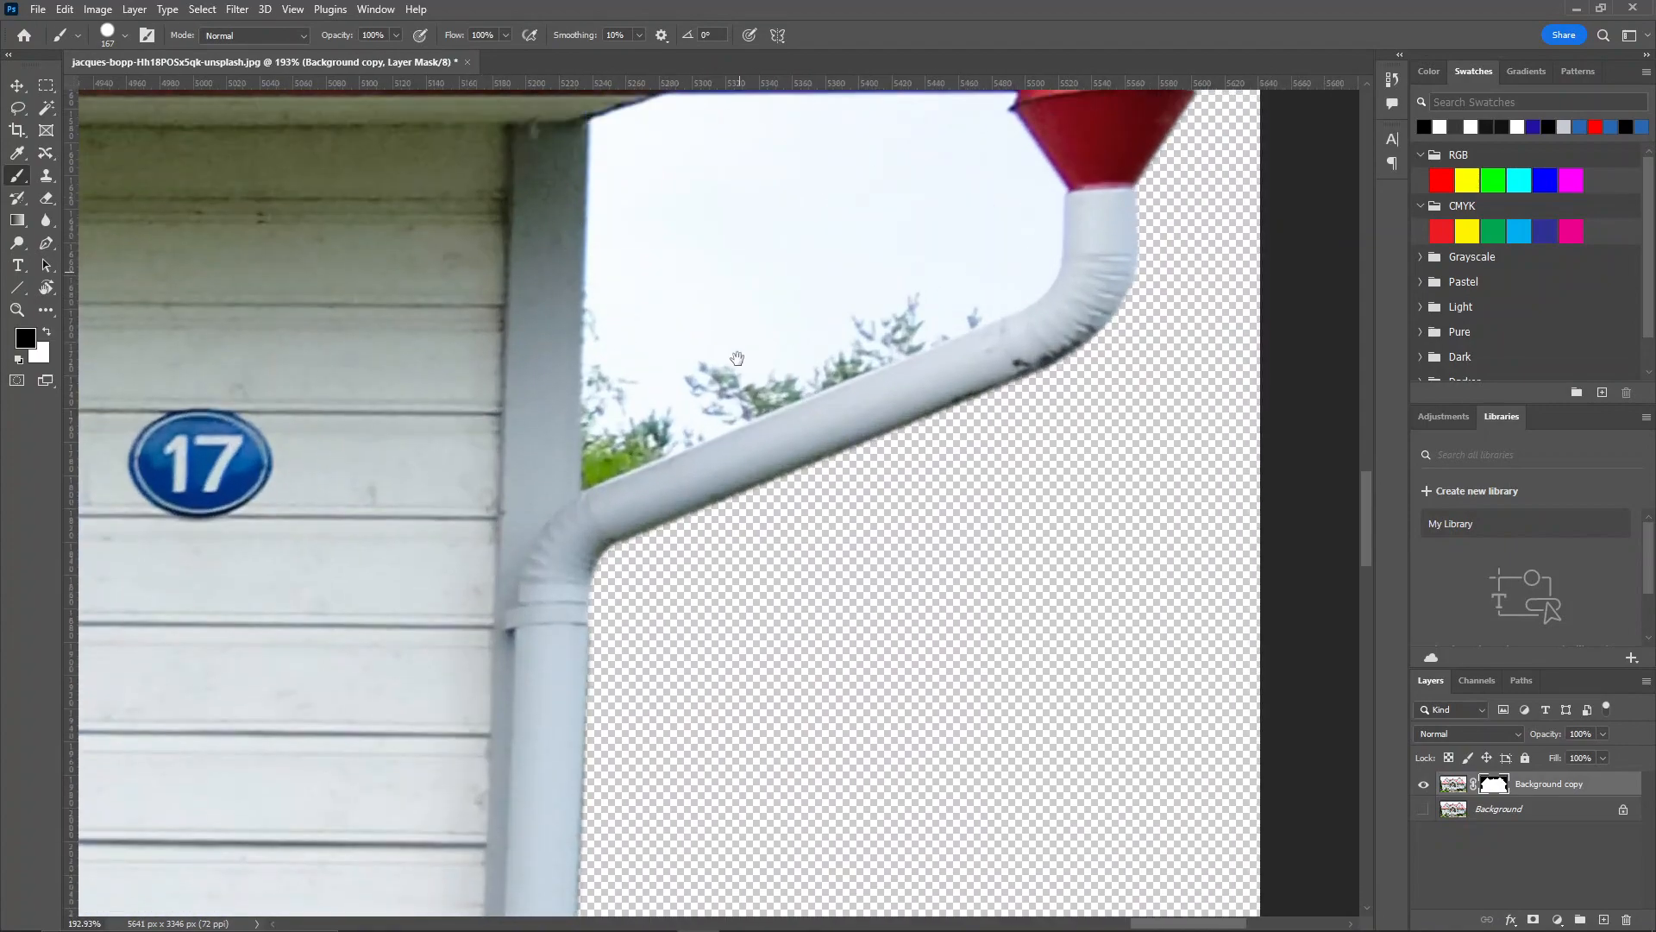
scroll(702, 455, "up", 3)
left_click_drag(983, 361, 909, 364, "alt")
left_click(47, 244)
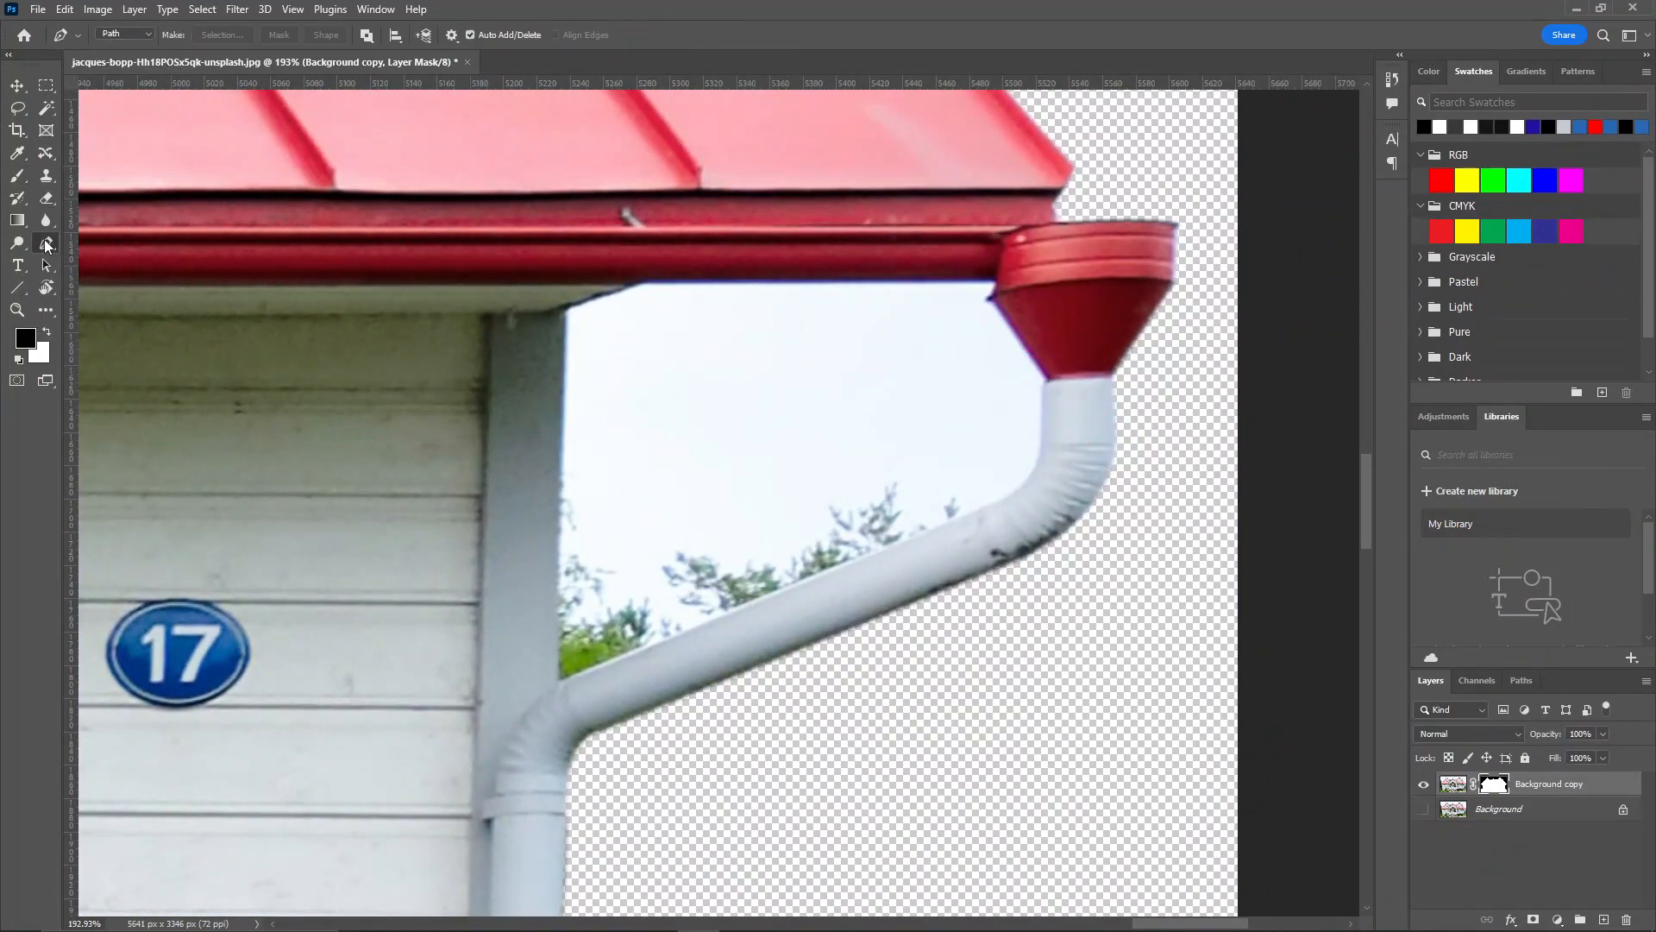
left_click(639, 282)
left_click(559, 683)
Continue the path along the inner edge of the right downpipe and red funnel, and close it under the gutter.
left_click(992, 504)
left_click_drag(1040, 387, 1026, 275)
left_click(1040, 387, "alt")
left_click(1045, 381)
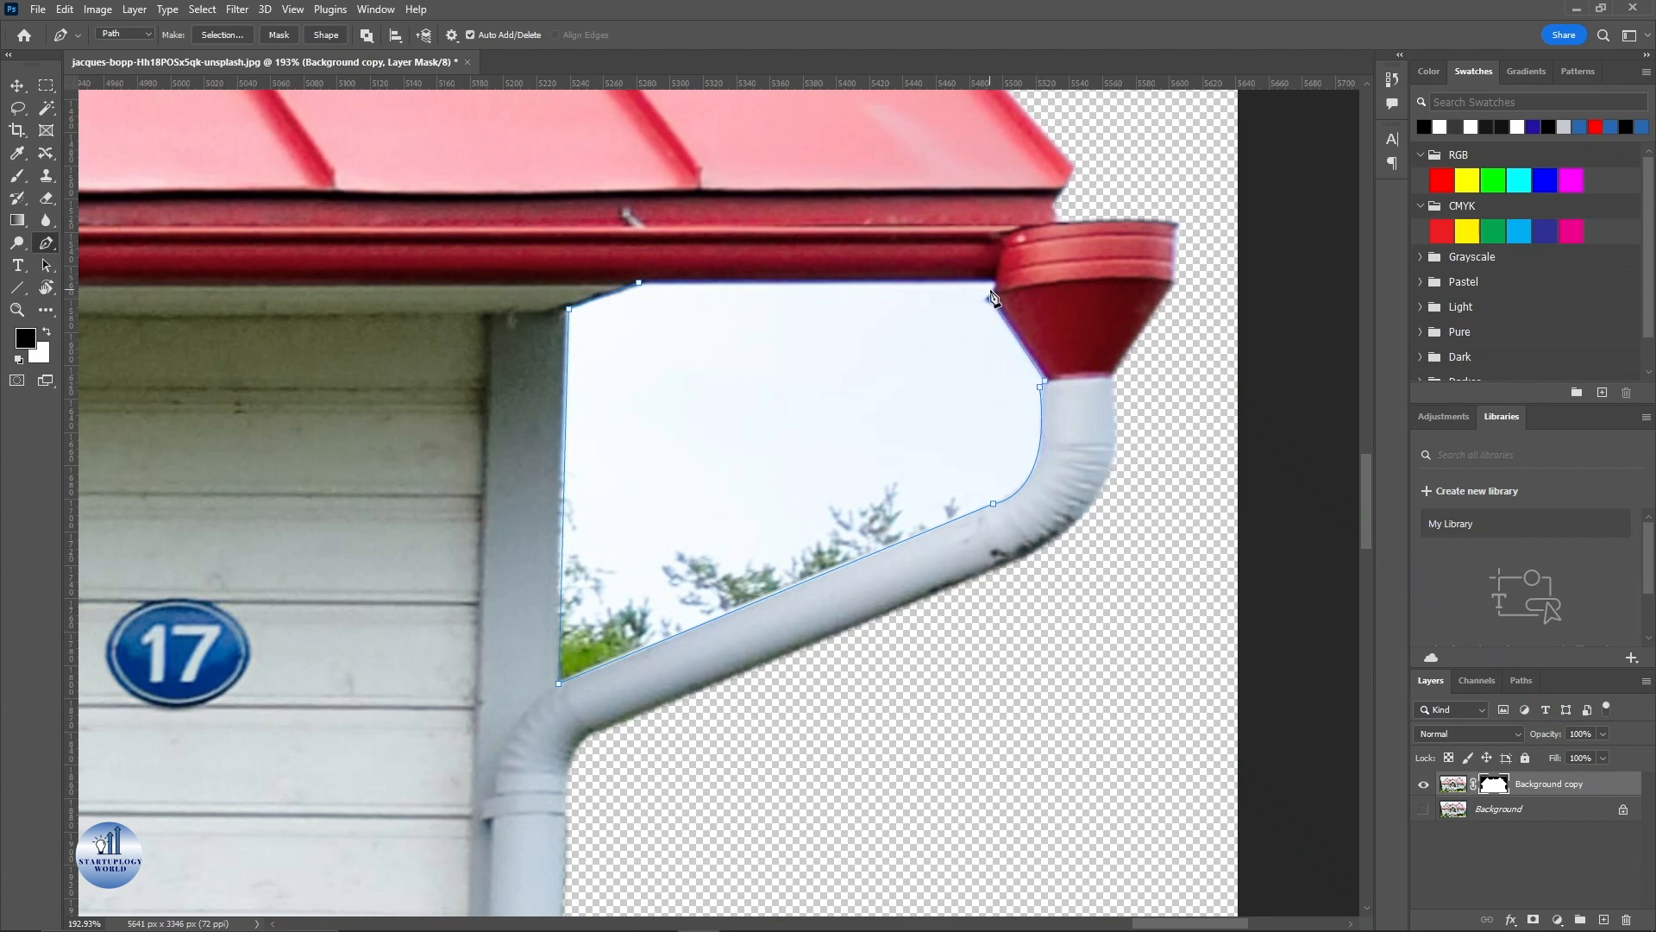
left_click(640, 284)
Convert the closed path around the right sky gap into a new anti-aliased selection feathered by 1 pixel.
right_click(634, 419)
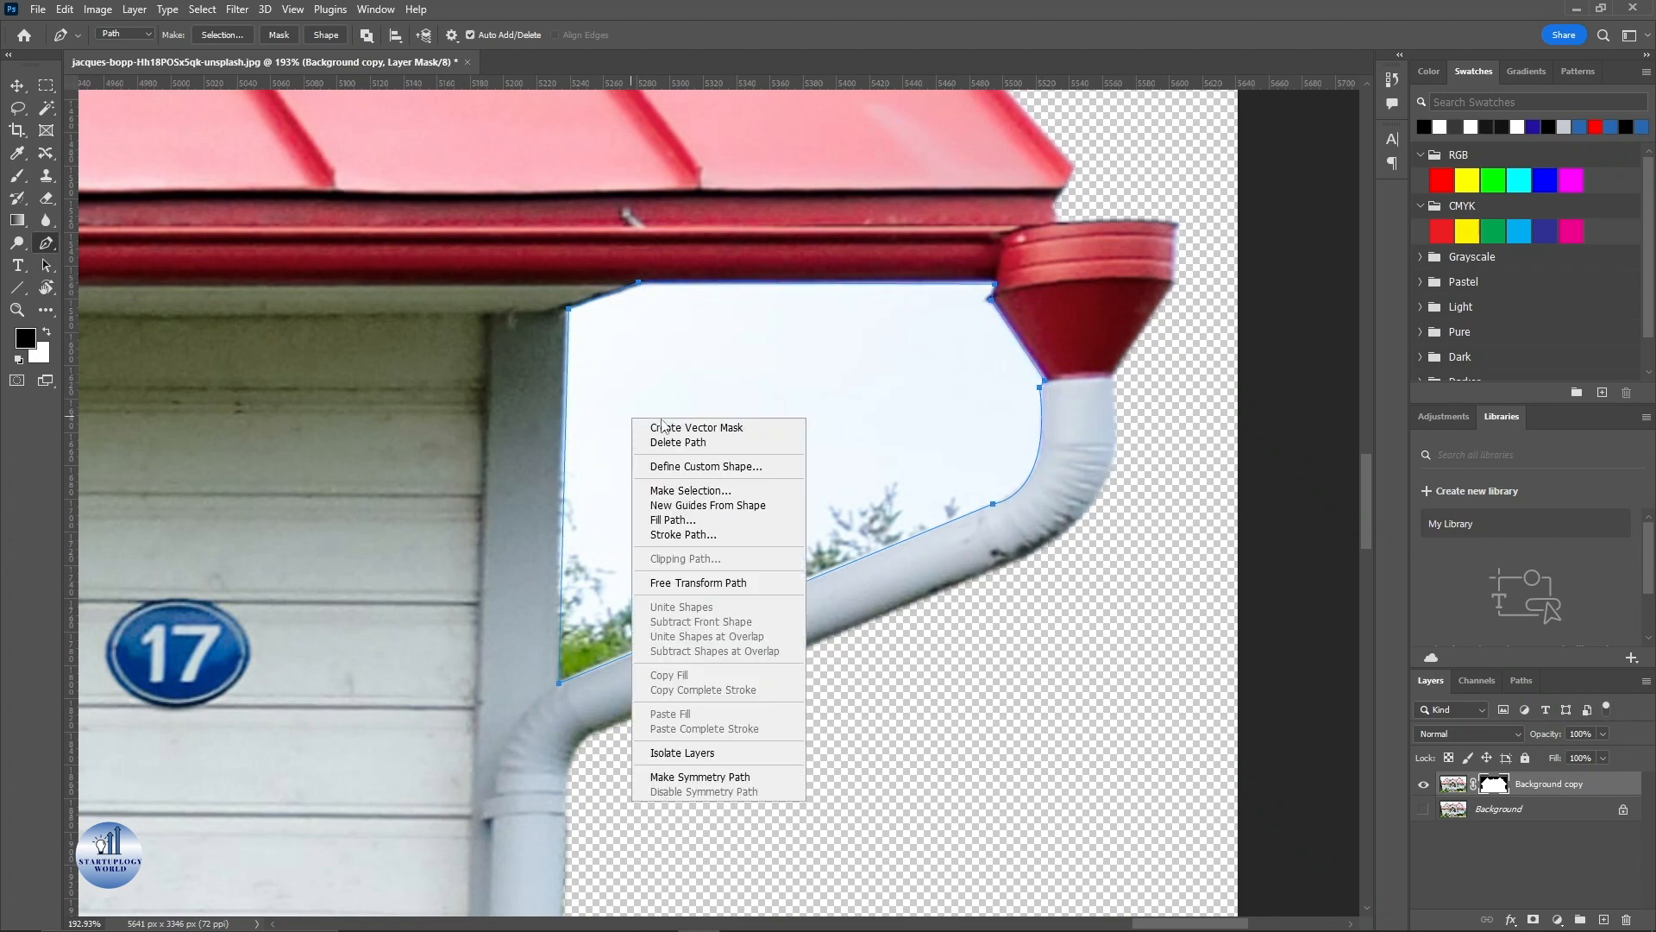
left_click(730, 492)
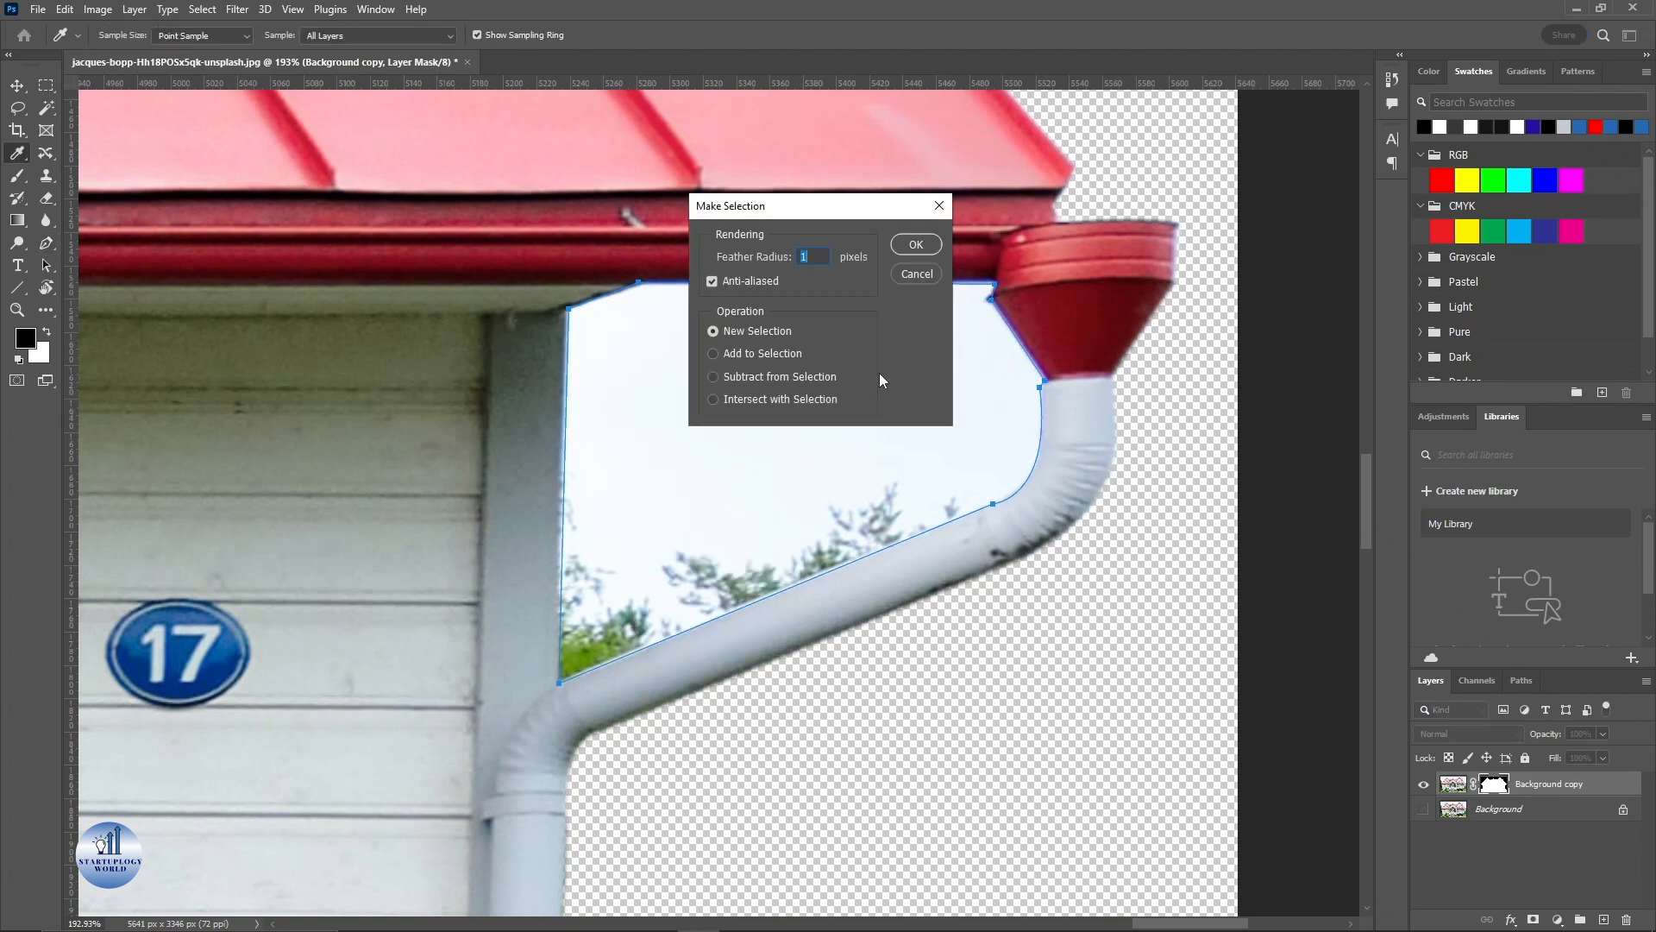
left_click(917, 249)
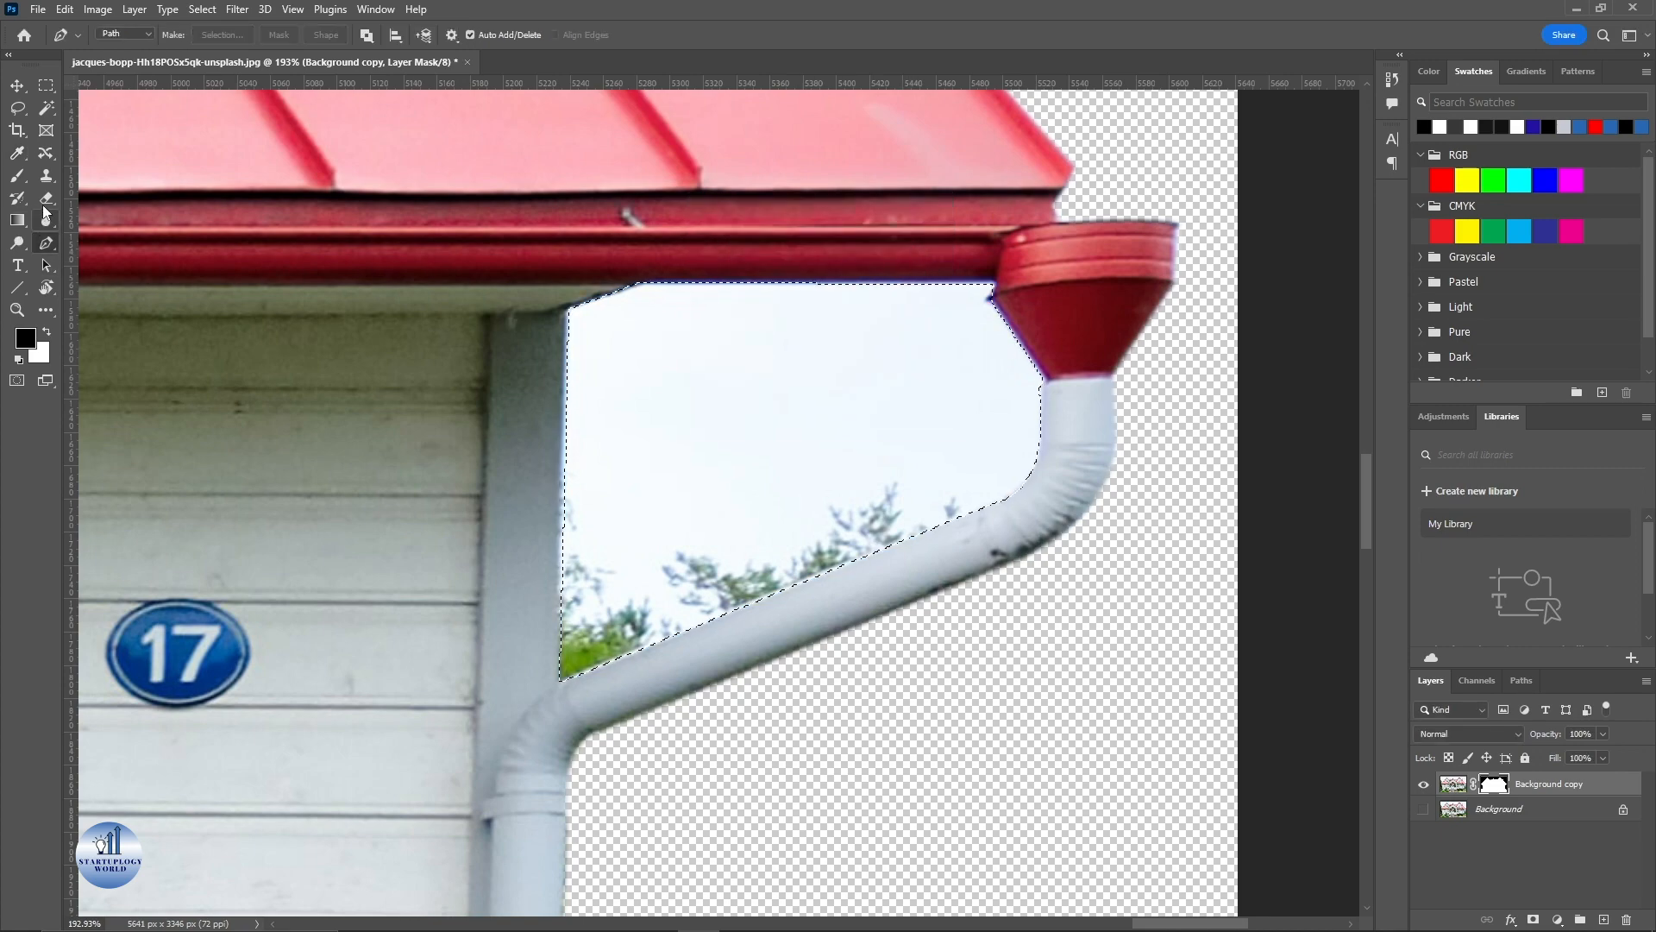
Paint the mask black inside the selection to hide the sky behind the right downpipe, and deselect.
left_click(17, 175)
mouse_move(676, 327)
left_mouse_down()
mouse_move(568, 318)
mouse_move(1071, 318)
mouse_move(493, 405)
mouse_move(929, 407)
mouse_move(1003, 437)
mouse_move(532, 528)
mouse_move(625, 543)
mouse_move(1138, 479)
mouse_move(842, 552)
mouse_move(591, 641)
mouse_move(529, 686)
mouse_move(862, 535)
left_mouse_up()
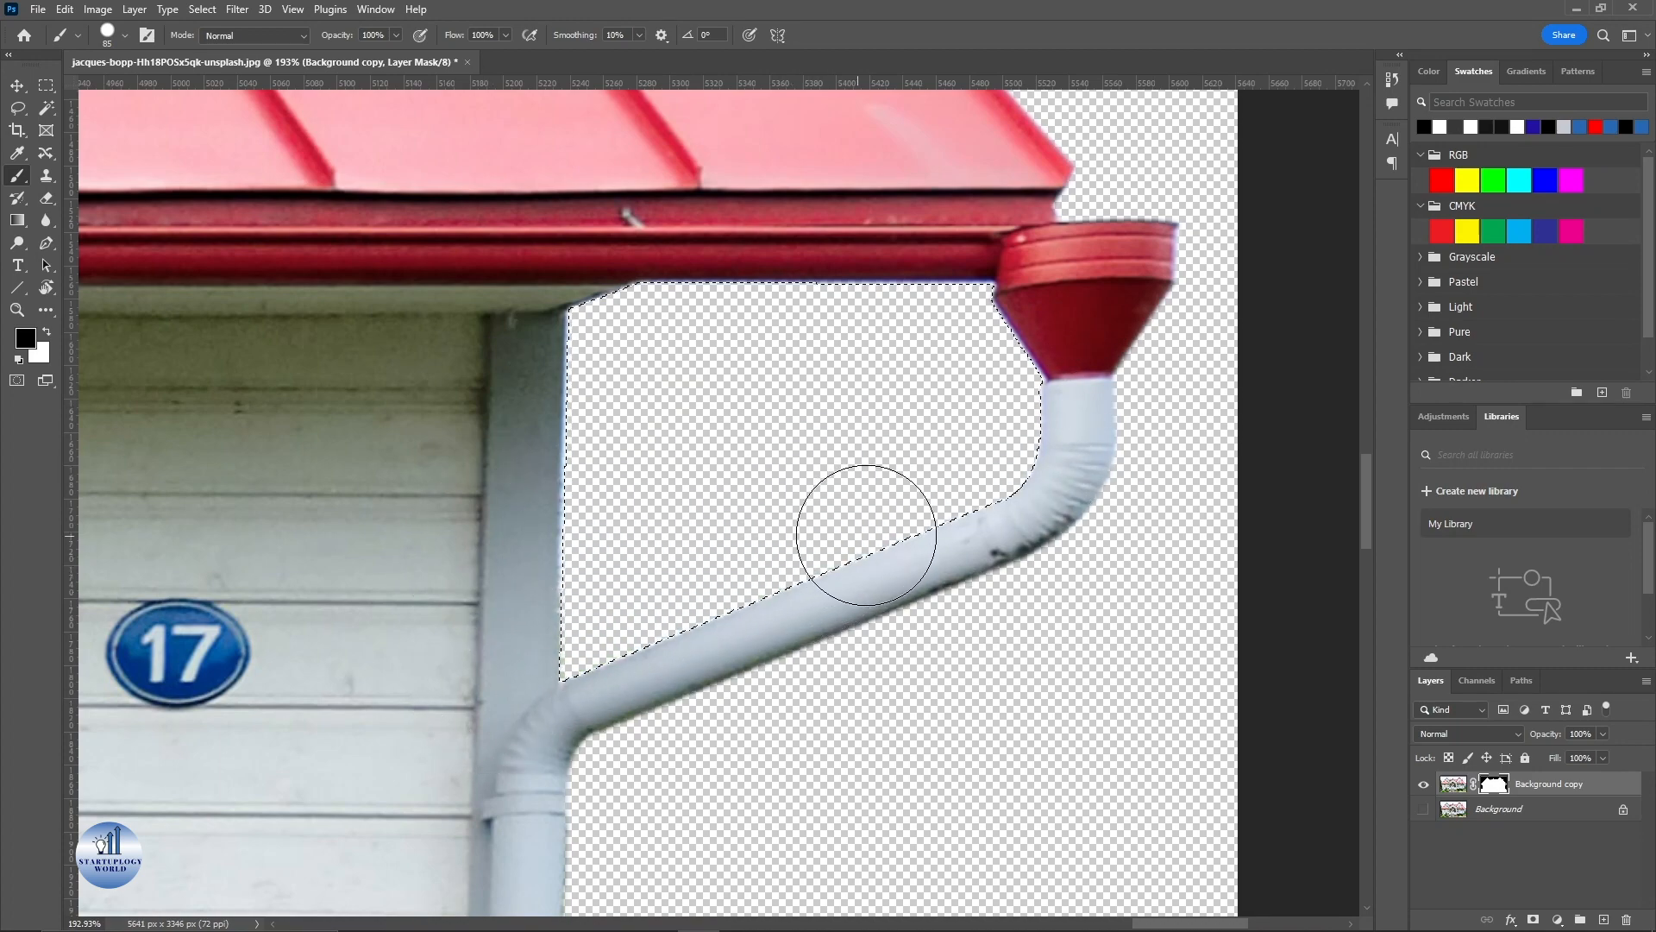
key("ctrl+d")
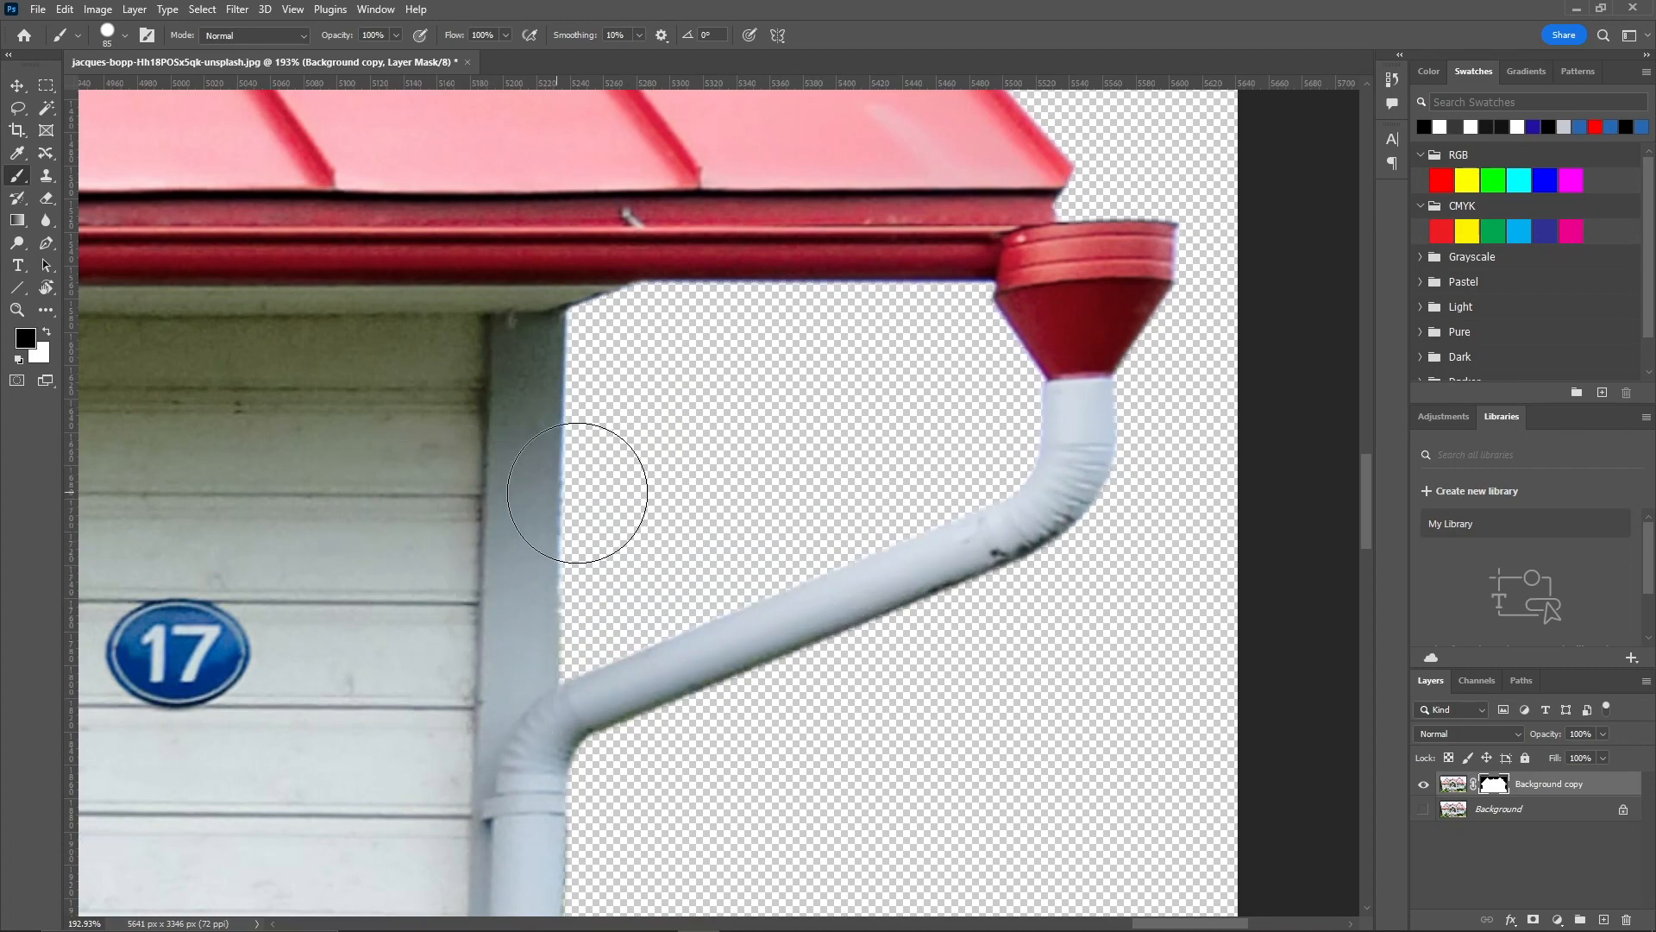
Add a black (000000) Solid Color fill layer and move it below the Background copy layer.
scroll(567, 493, "down", 15)
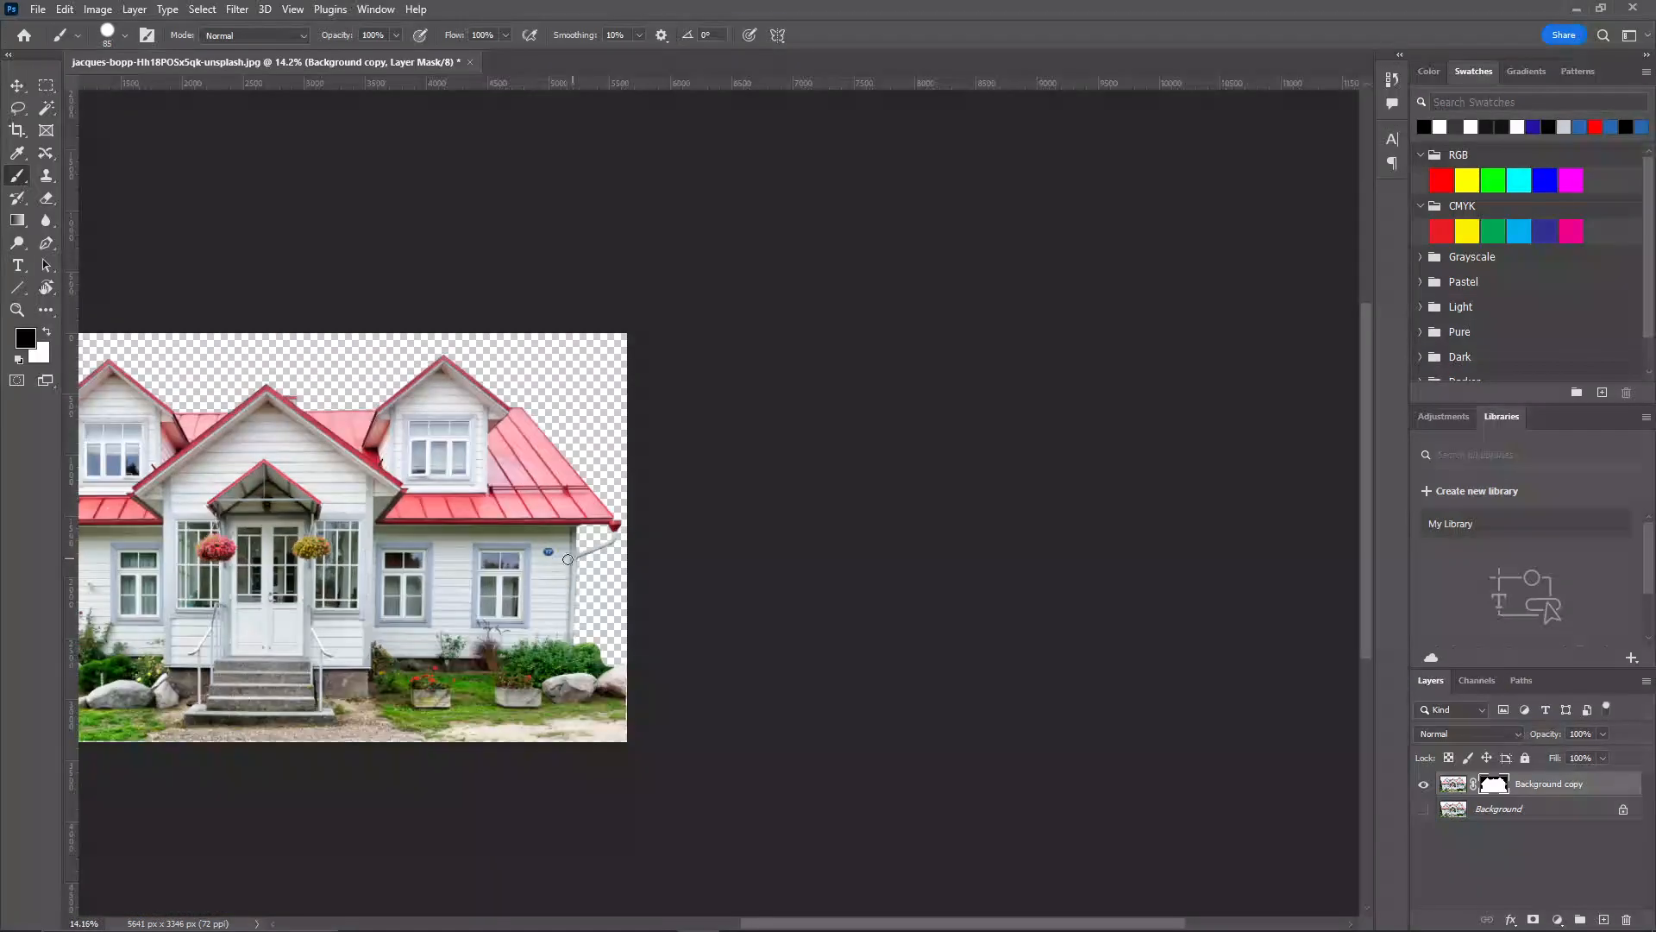
left_click_drag(320, 553, 651, 500)
left_click(1557, 919)
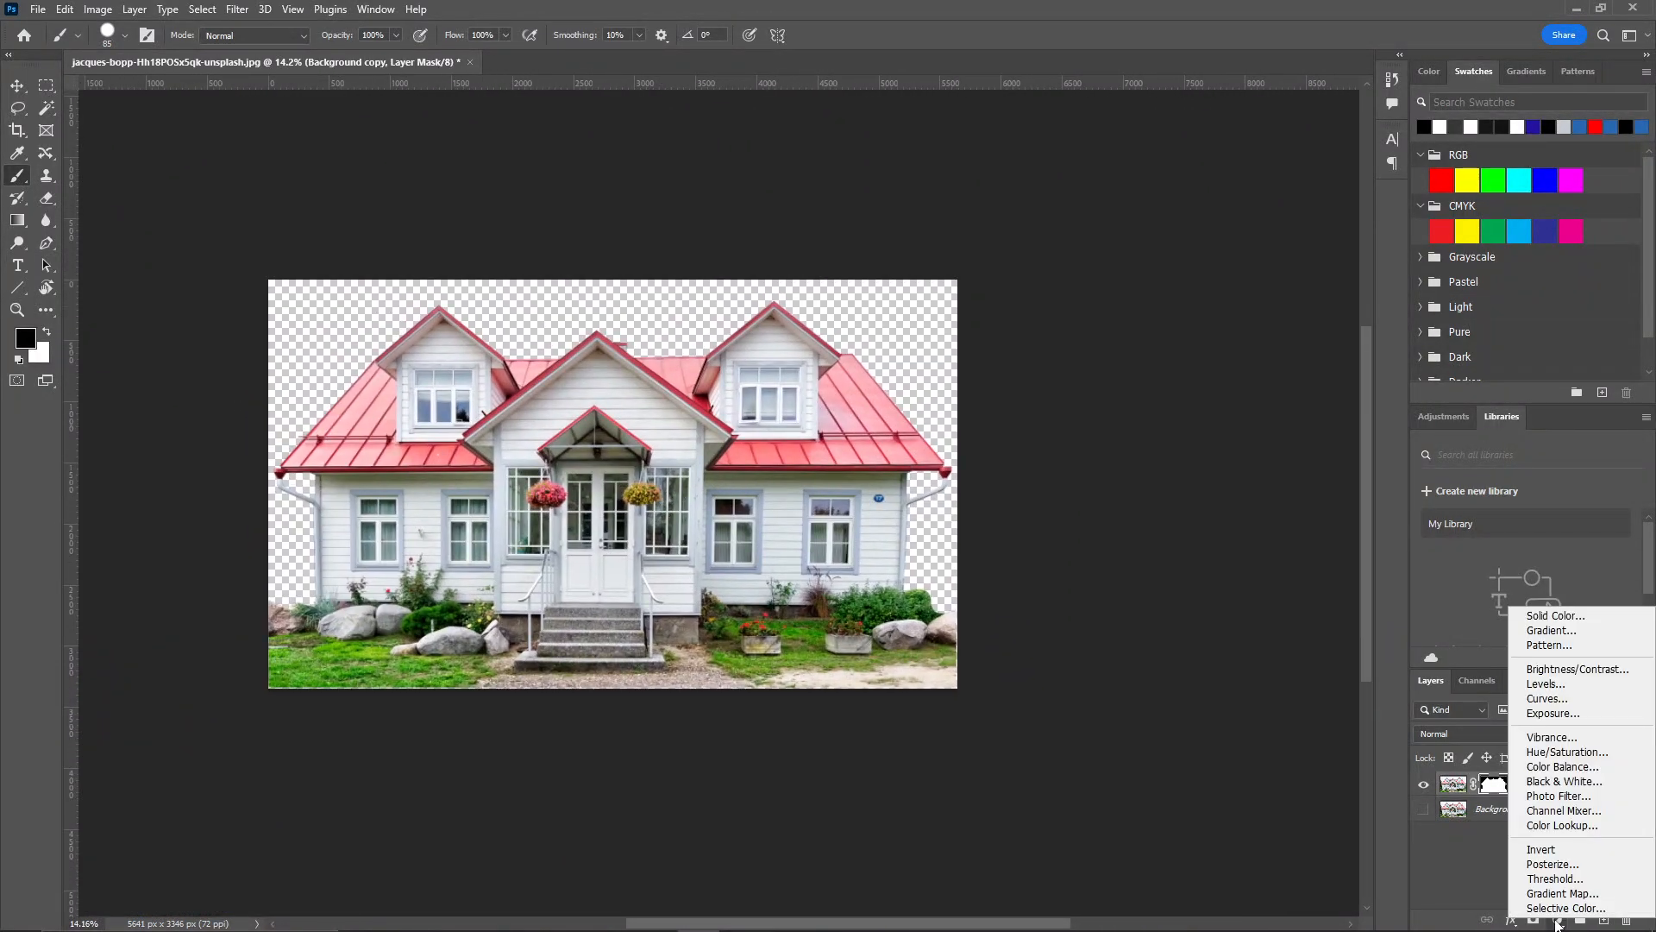
left_click(1544, 615)
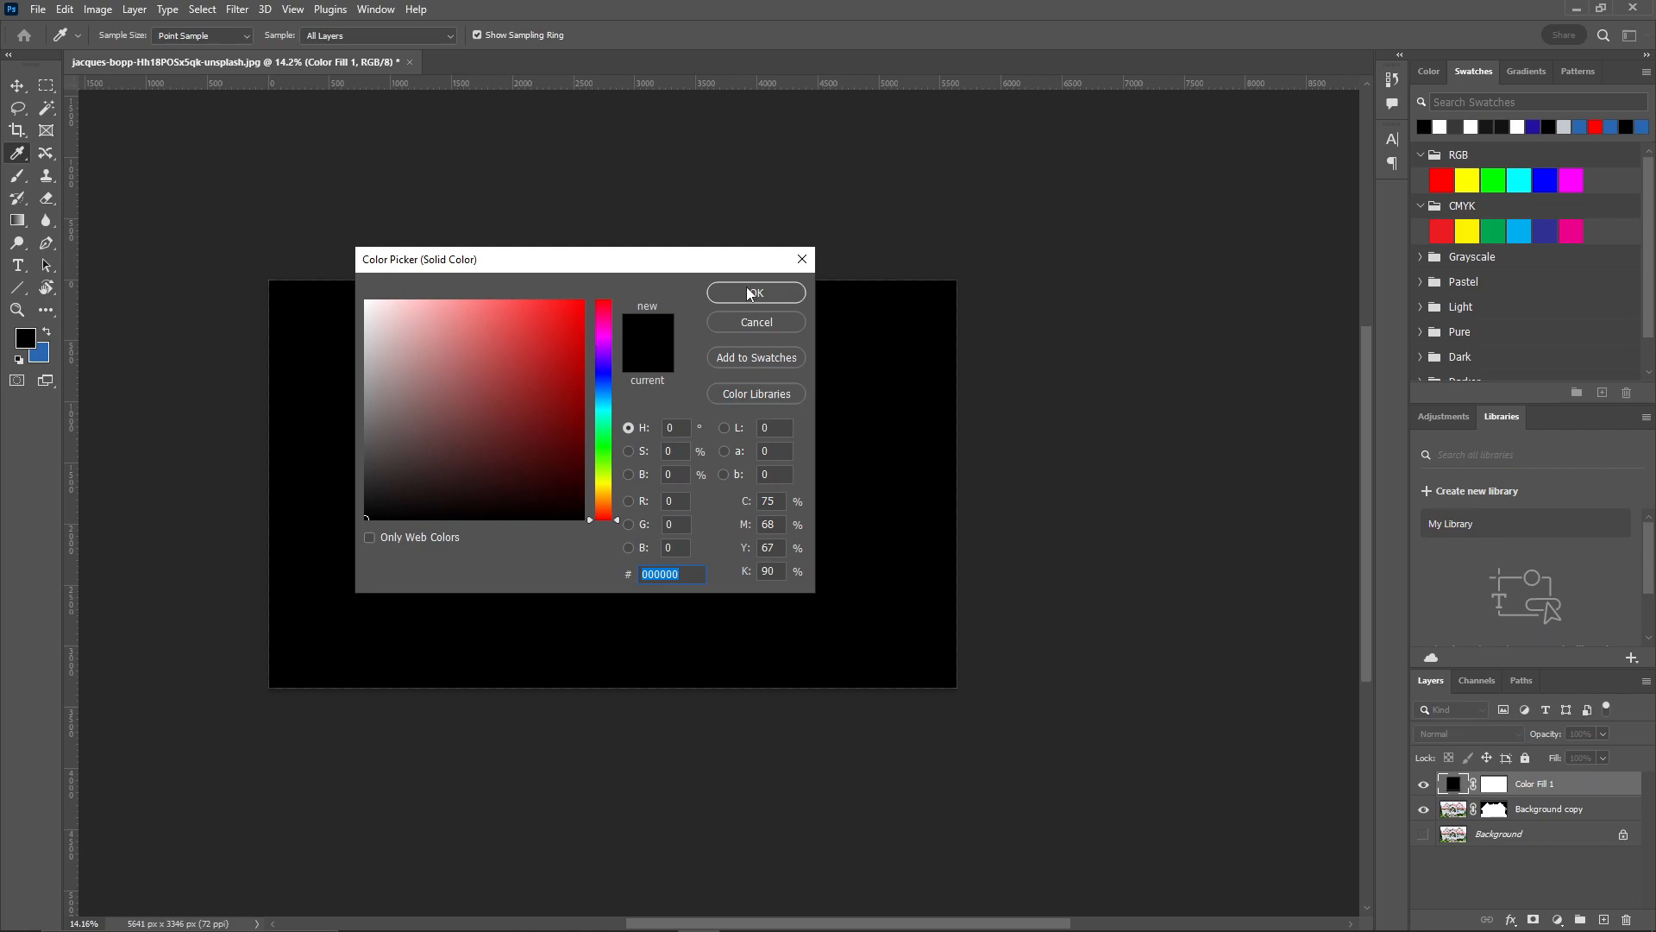
left_click(749, 294)
key("b")
left_click_drag(1586, 793, 1550, 822)
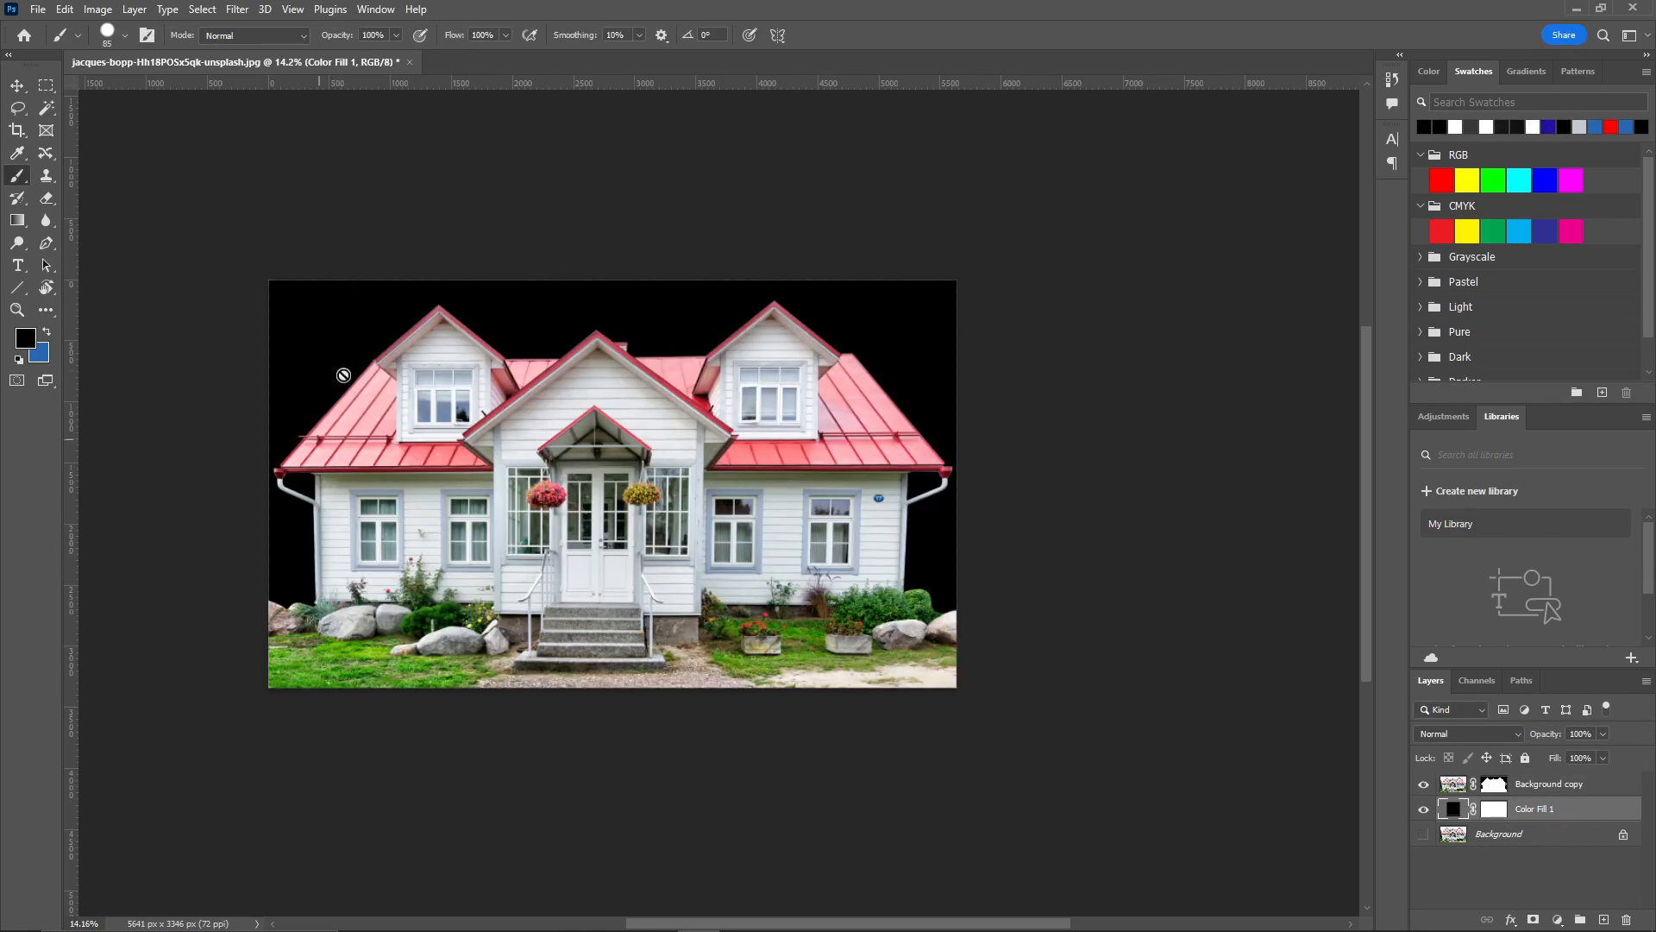
Change the Solid Color fill layer's color to white (ffffff).
left_click_drag(677, 422, 811, 407)
scroll(820, 429, "up", 2)
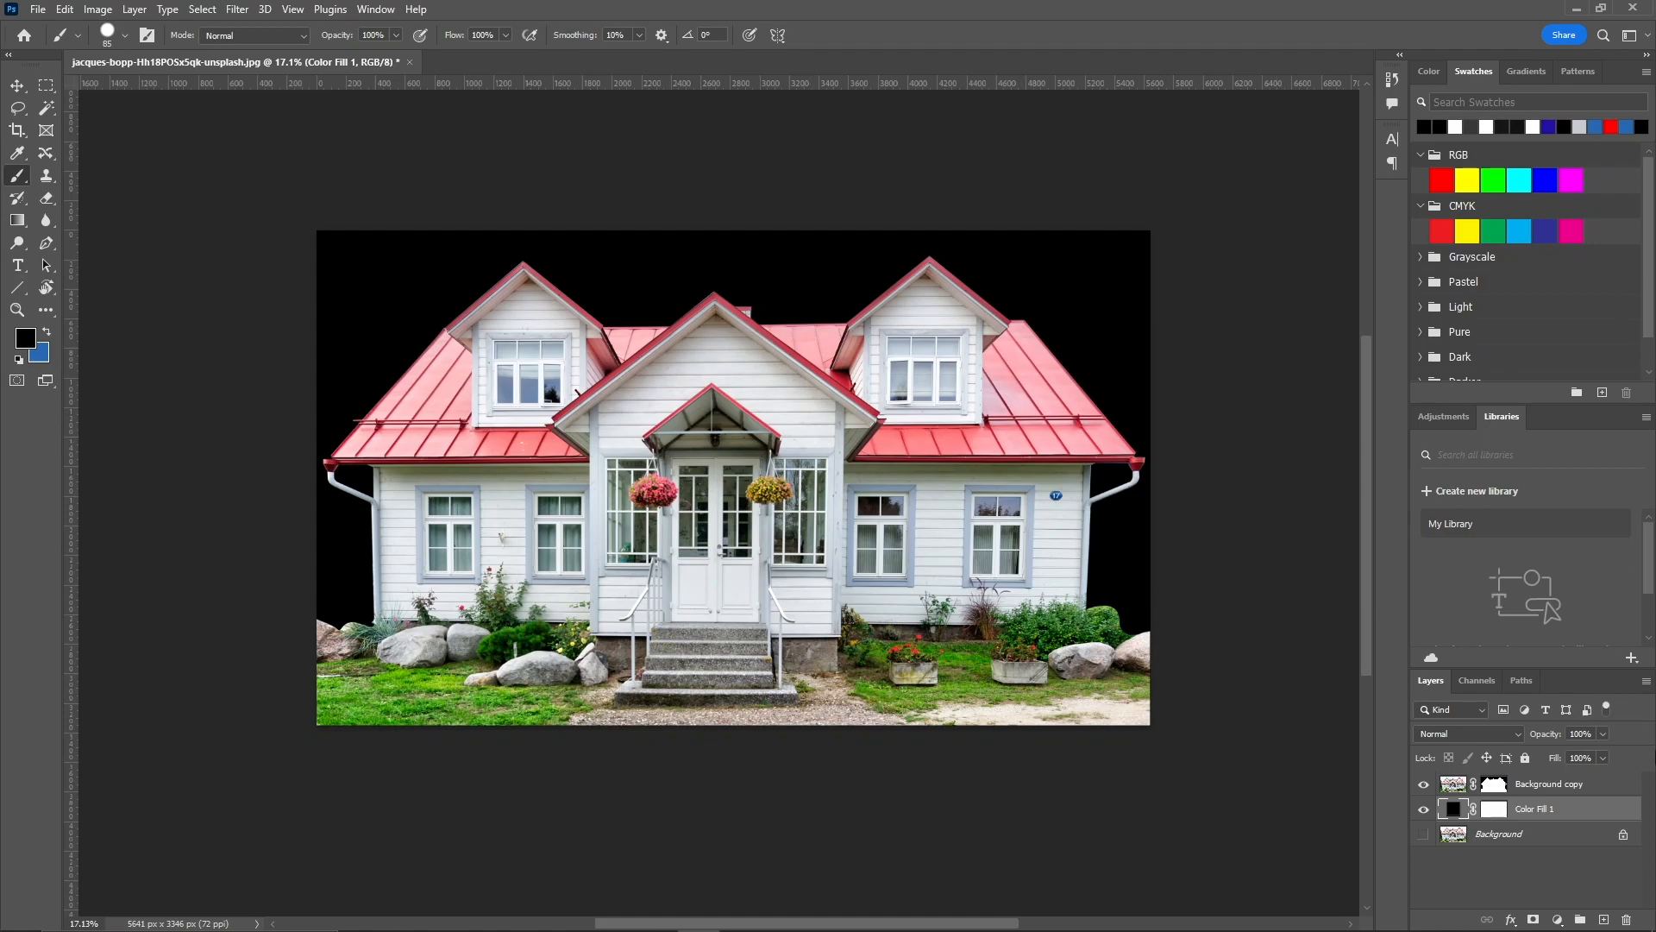
left_click(1532, 880)
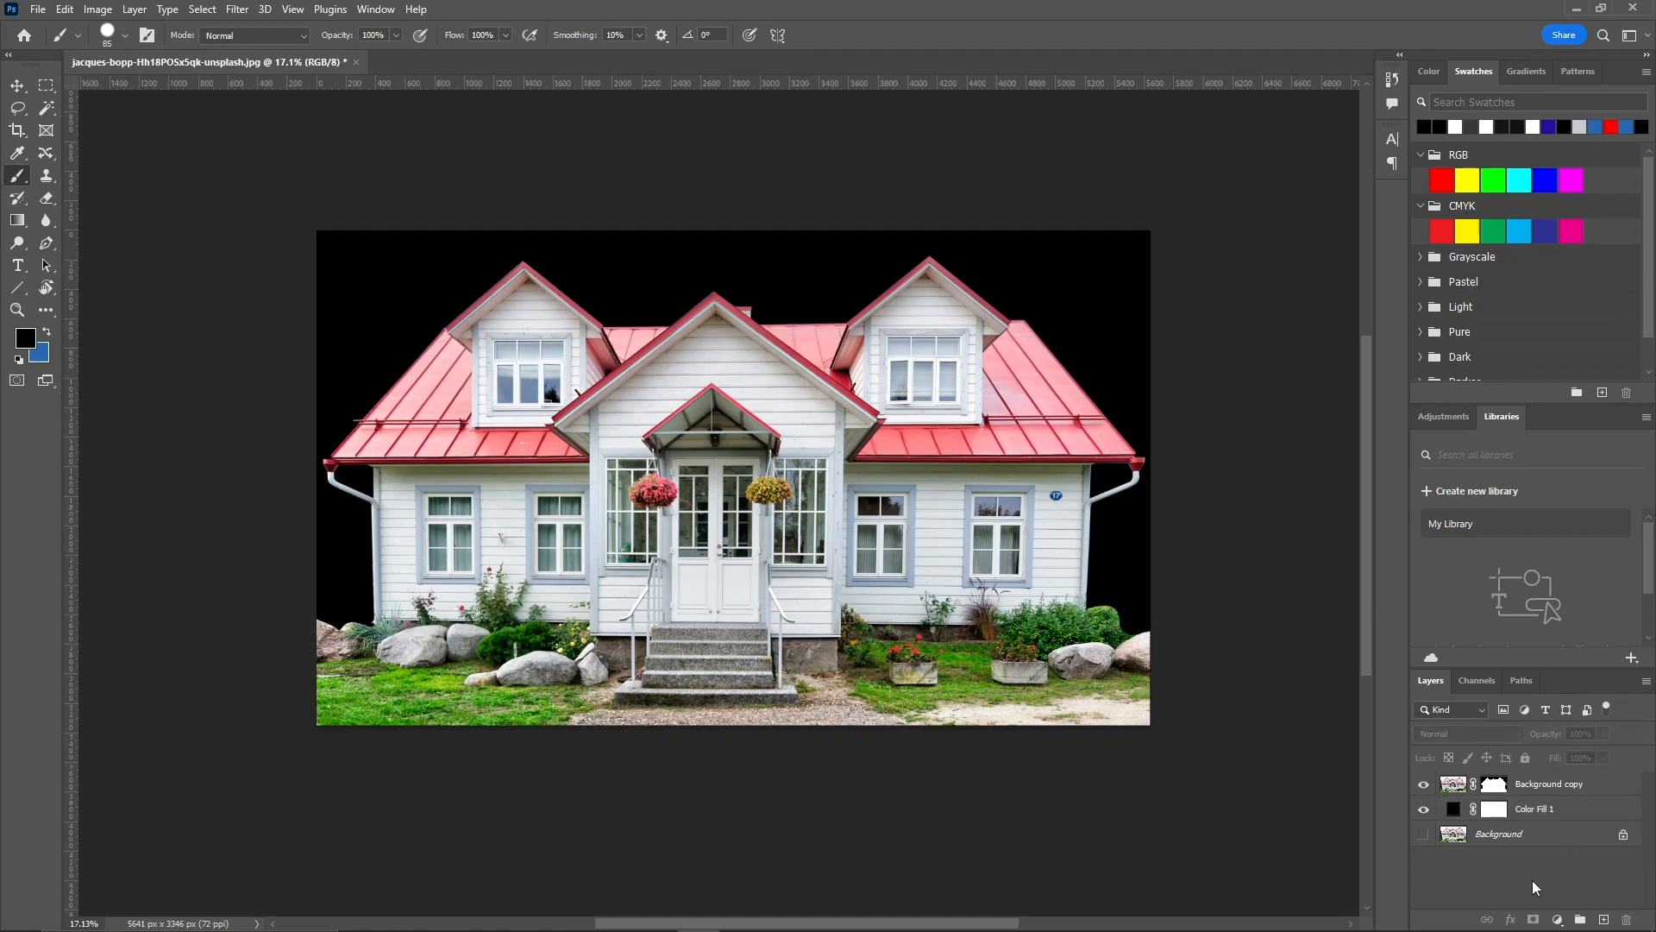
double_click(1456, 813)
left_click_drag(542, 363, 340, 276)
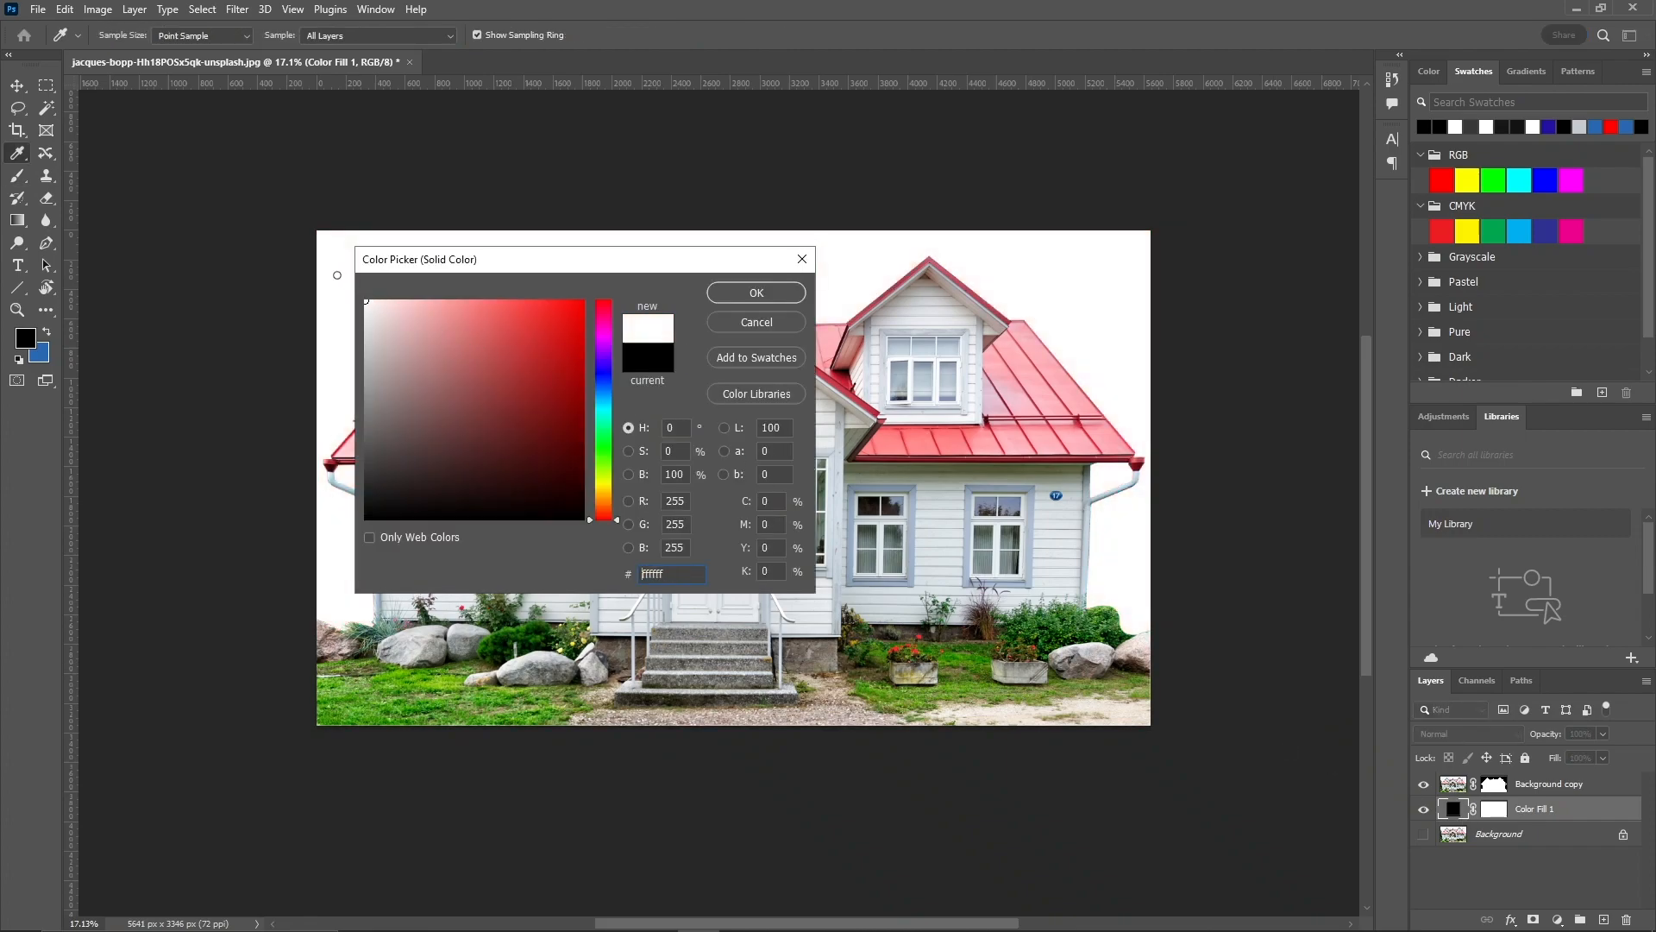
left_click(758, 287)
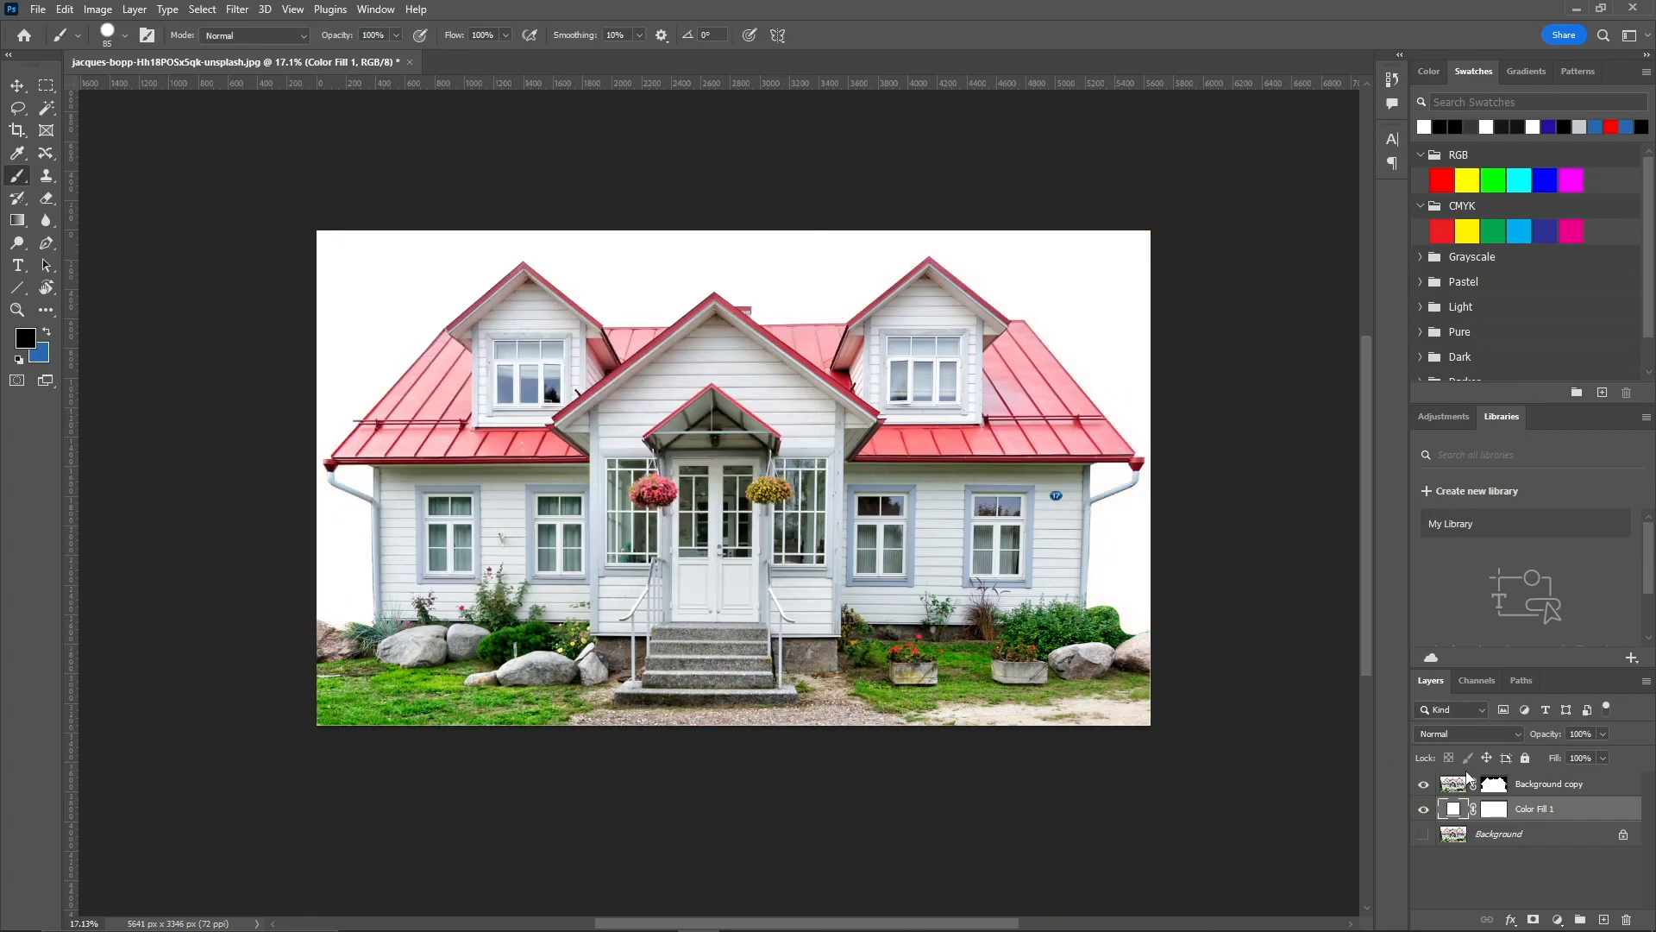
Reopen the fill layer's color, try other shades and settle on white.
double_click(1451, 811)
left_click_drag(566, 271, 1378, 225)
mouse_move(1277, 285)
left_mouse_down()
mouse_move(1357, 267)
mouse_move(1294, 432)
mouse_move(1266, 417)
mouse_move(1337, 313)
mouse_move(1186, 263)
mouse_move(1205, 373)
mouse_move(1212, 320)
mouse_move(1199, 367)
mouse_move(1145, 225)
left_mouse_up()
left_click(1551, 246)
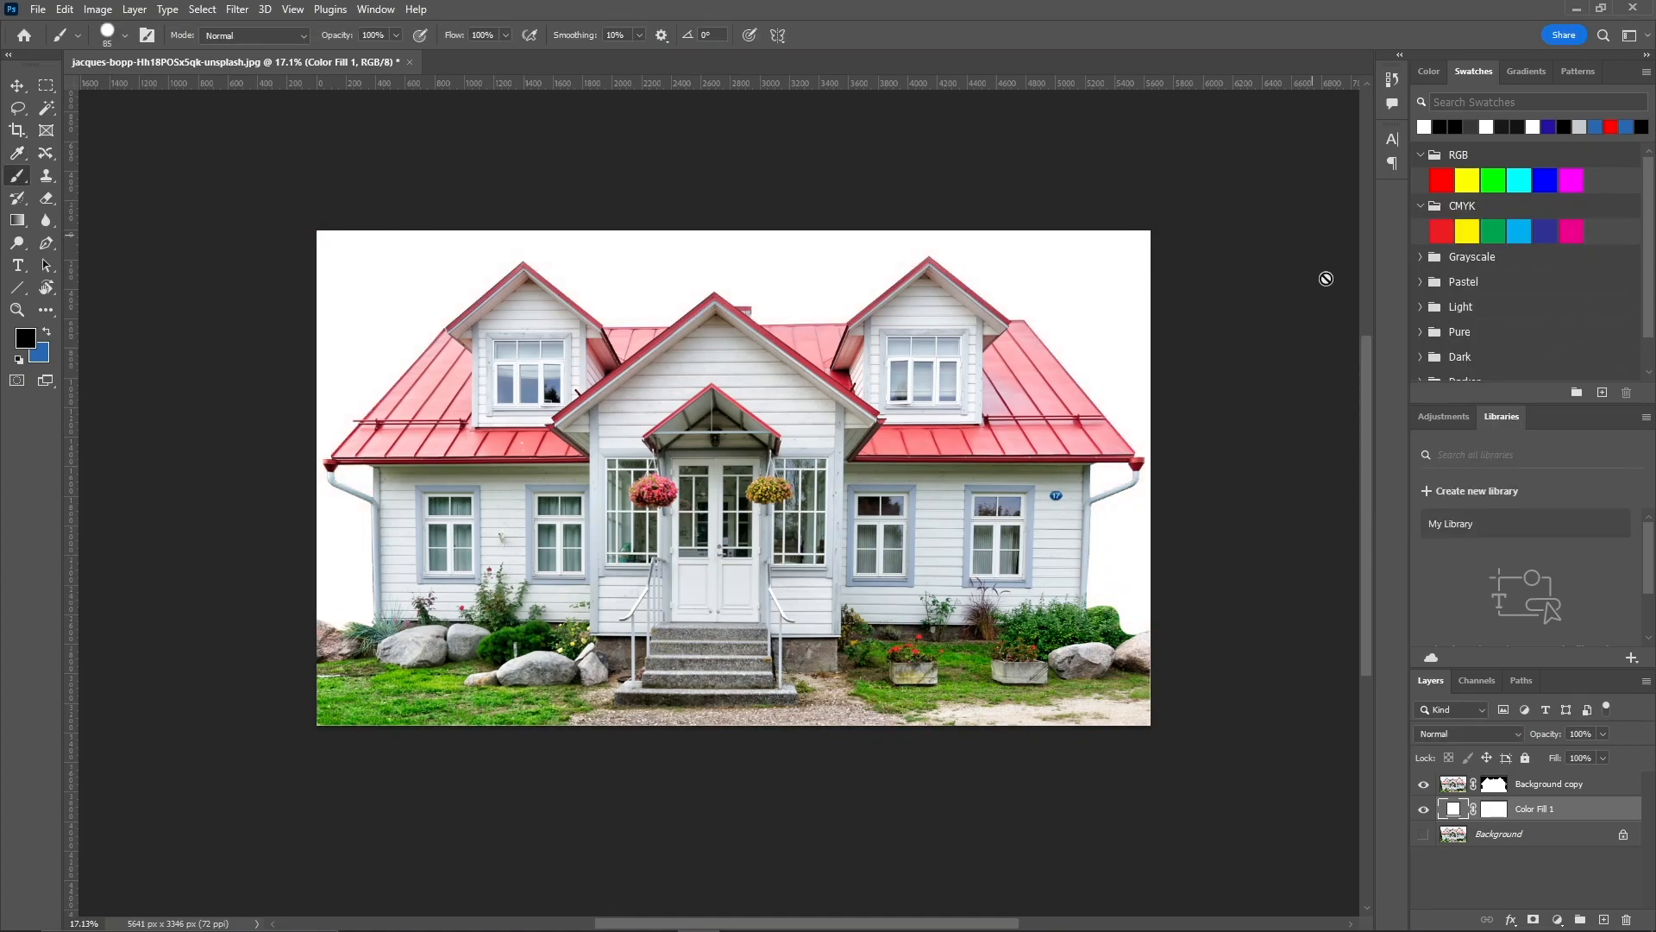